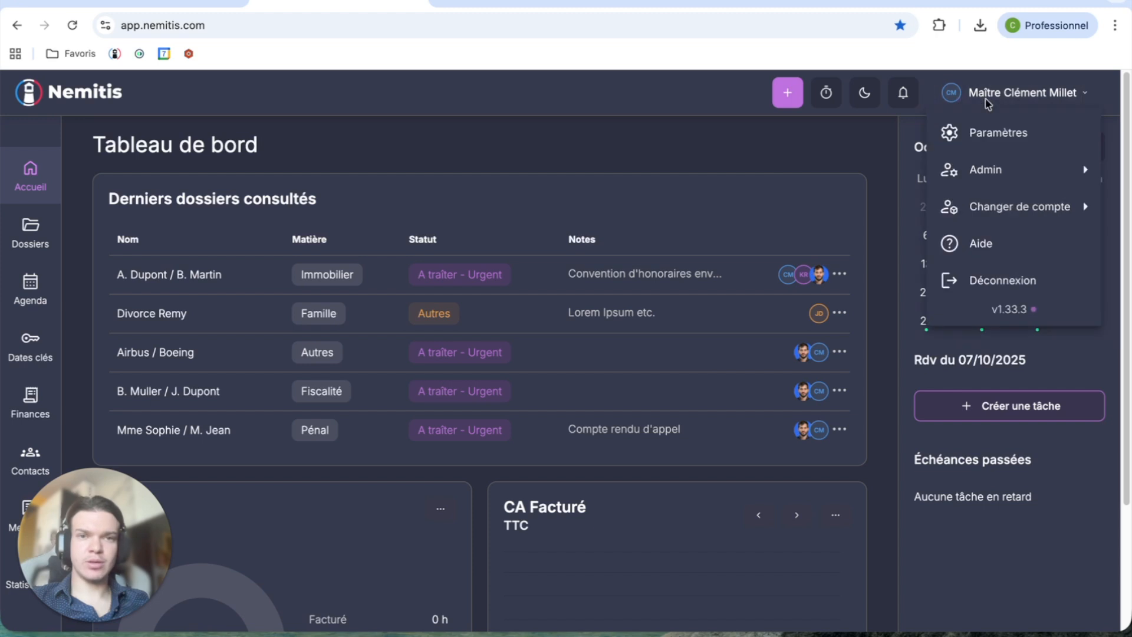
# Go to the administration's Matrices and open the Lettres folder inside Documents
pyautogui.moveTo(988, 172)
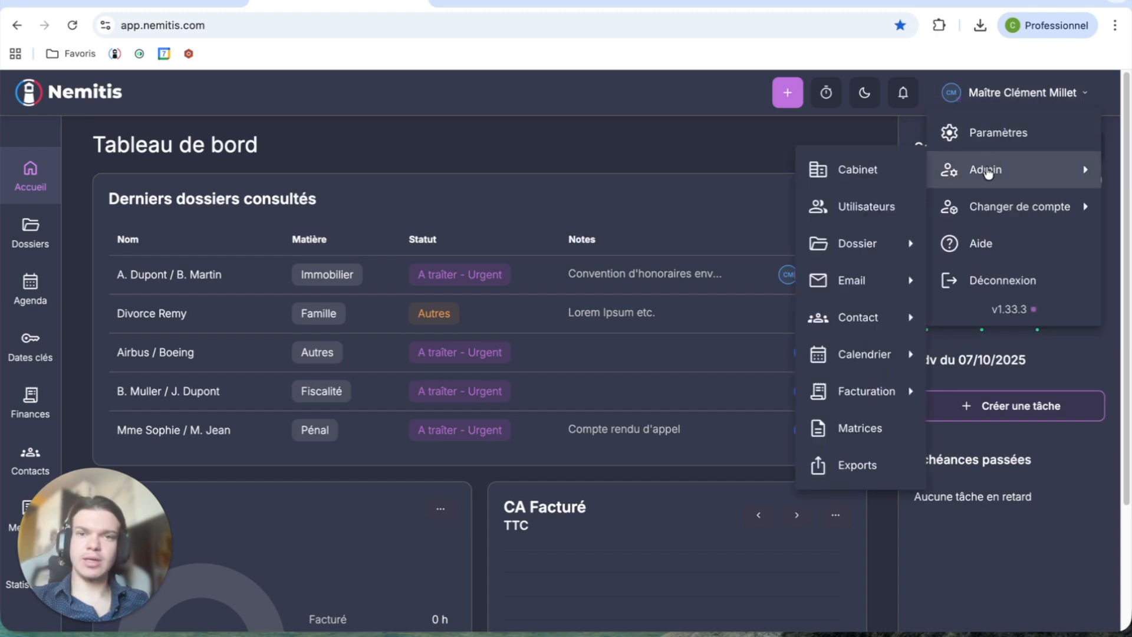
pyautogui.click(852, 431)
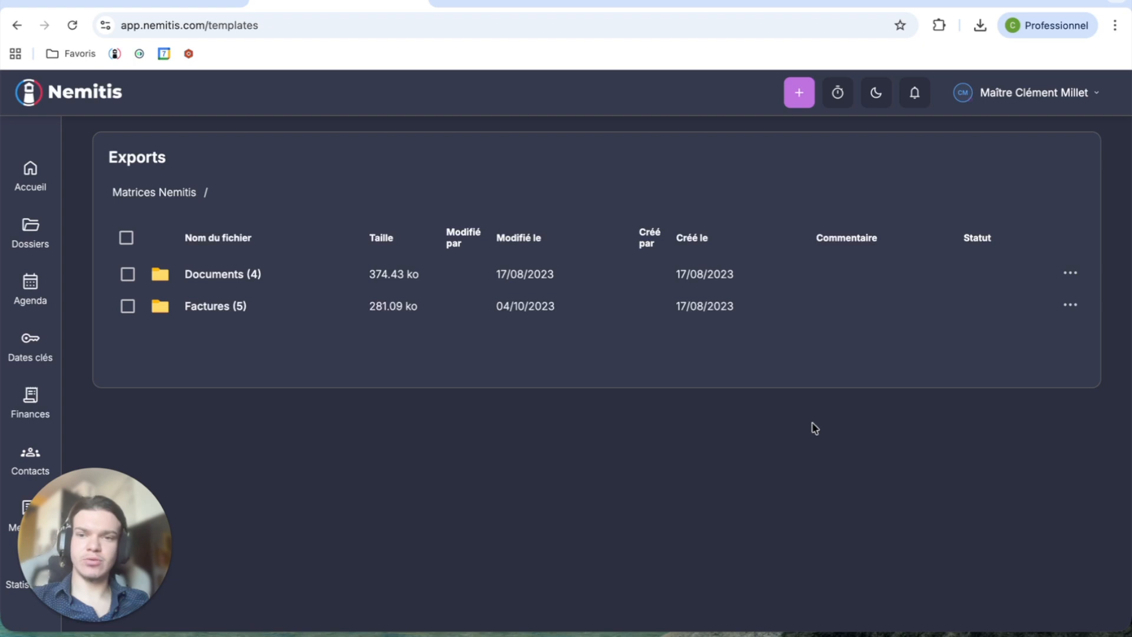
pyautogui.click(299, 272)
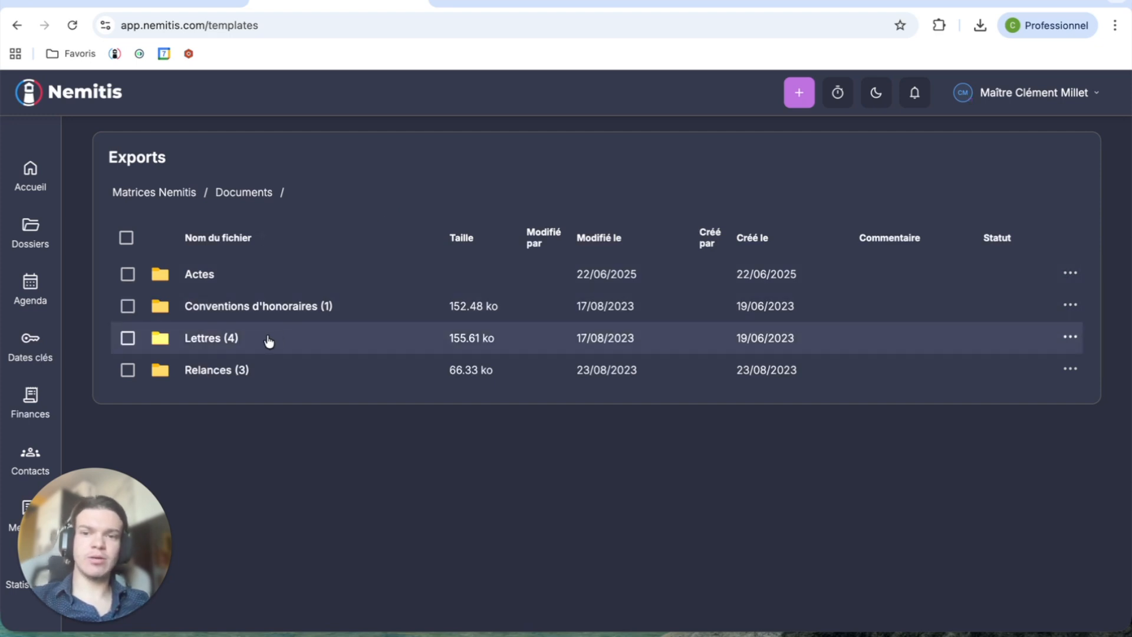
pyautogui.click(268, 341)
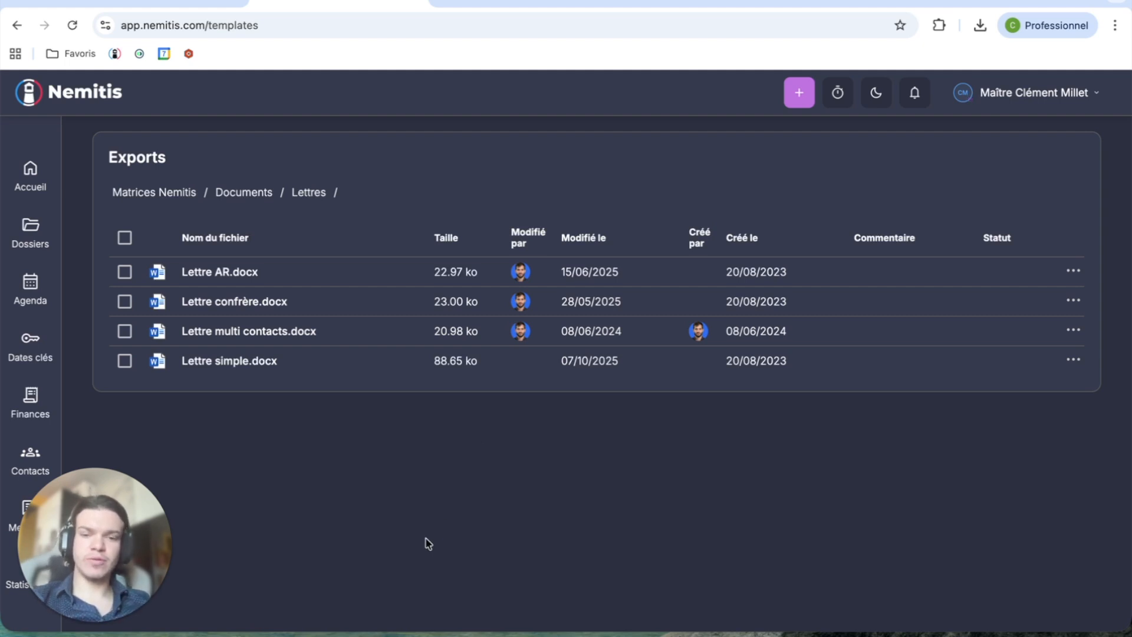
# Upload Exemple matrice.docx from the Mac's Bureau folder into the Lettres folder
pyautogui.click(402, 633)
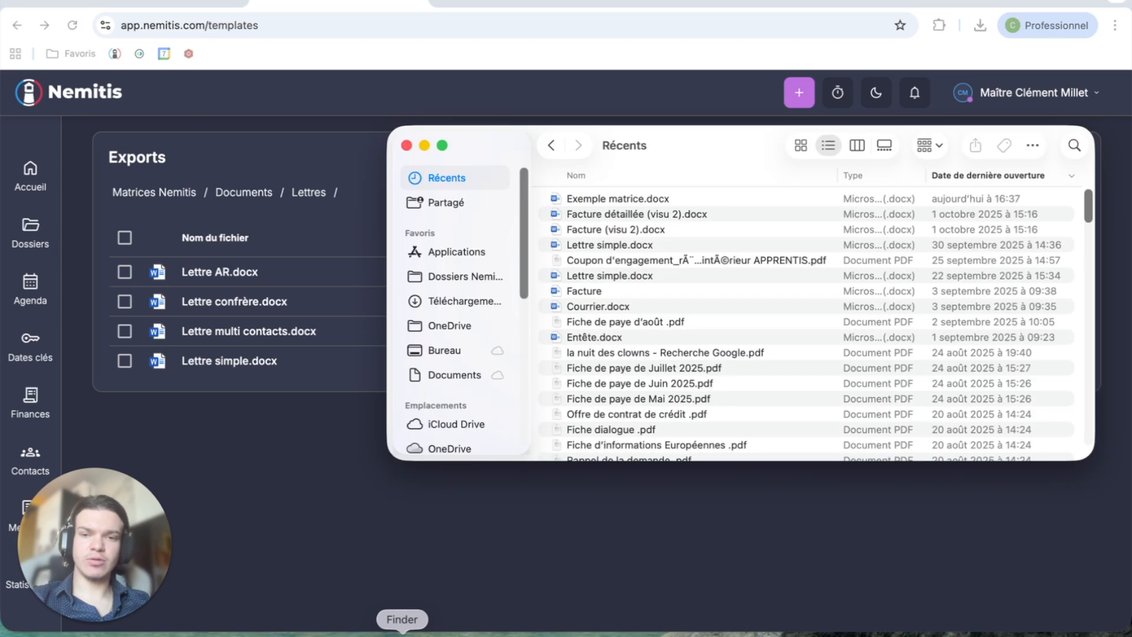
pyautogui.click(449, 351)
pyautogui.click(616, 199)
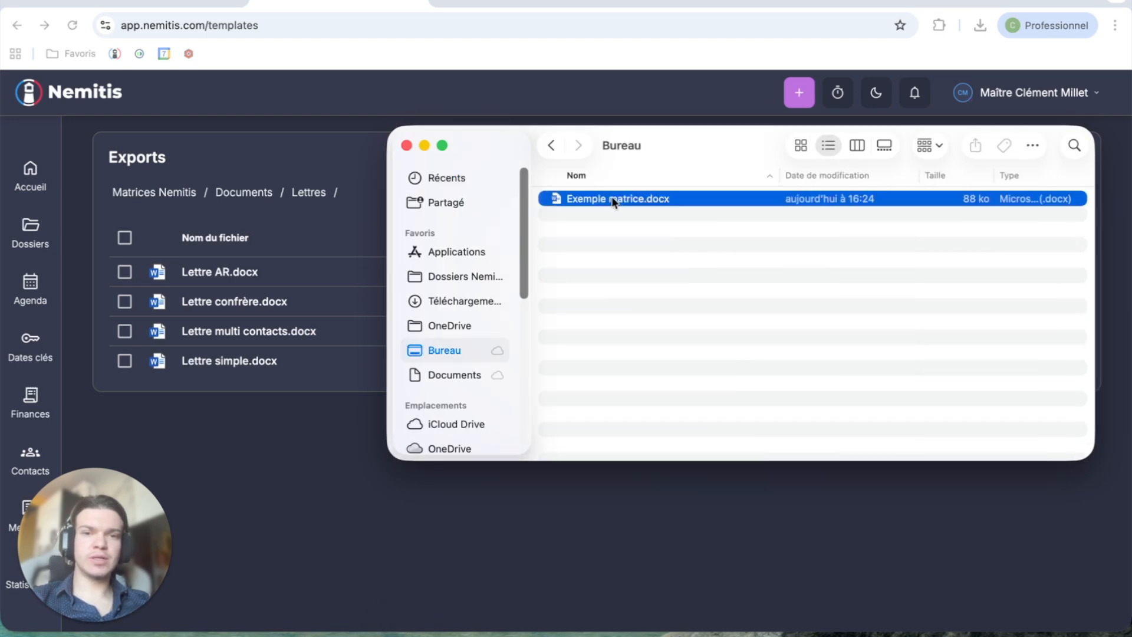
pyautogui.moveTo(631, 202); pyautogui.dragTo(277, 379)
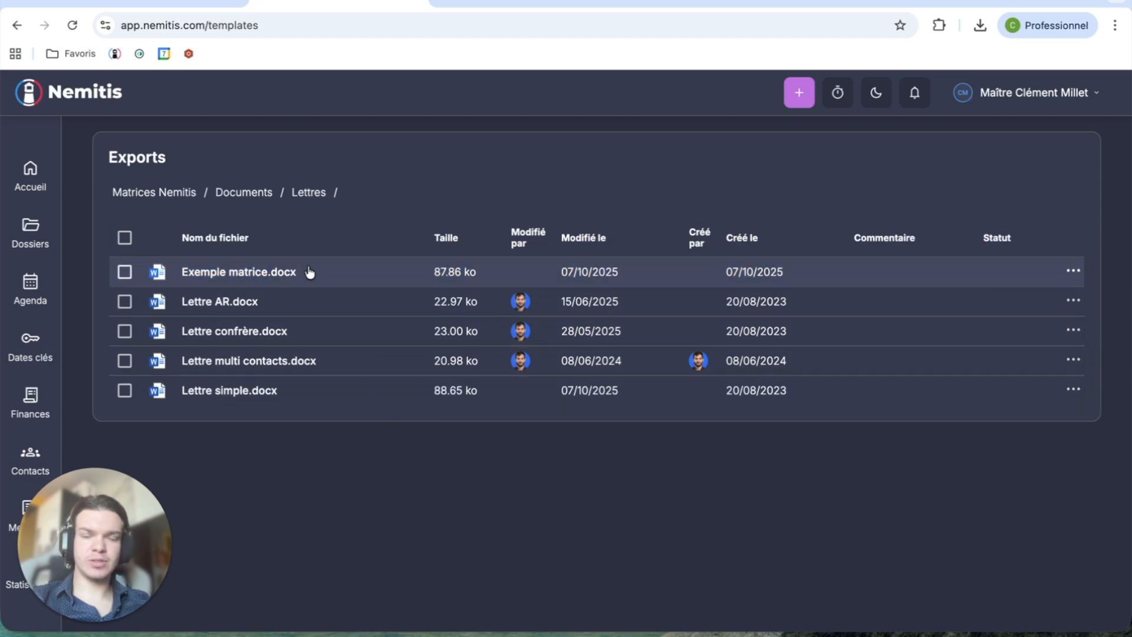
# Open Exemple matrice.docx in Word and create a matrix from it with the Nemitis add-in
pyautogui.click(274, 272)
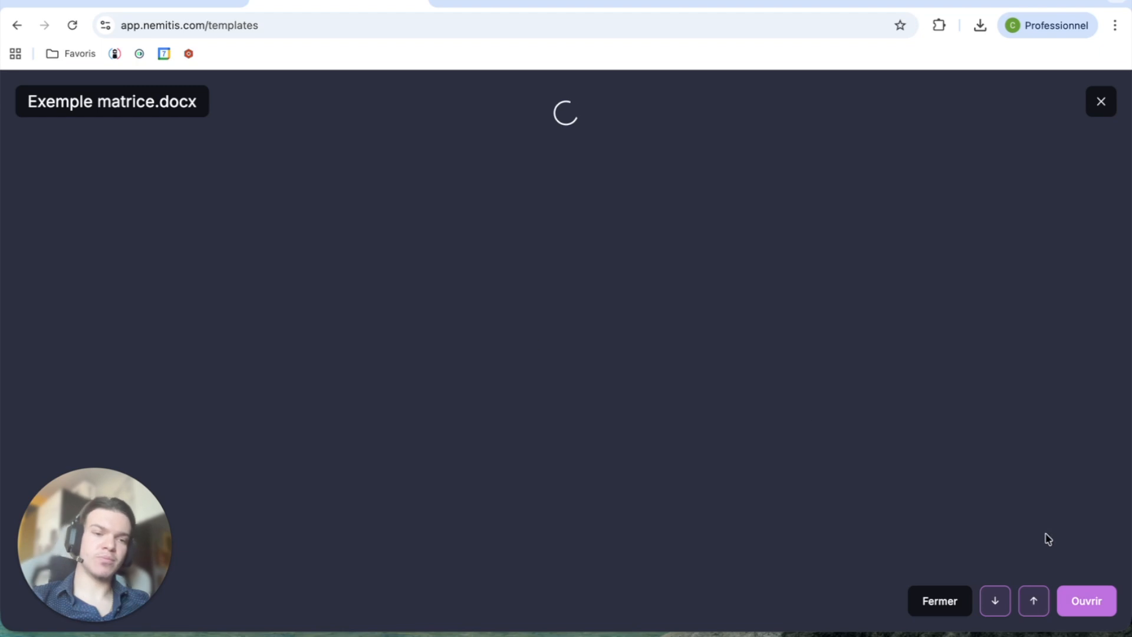
pyautogui.click(1087, 601)
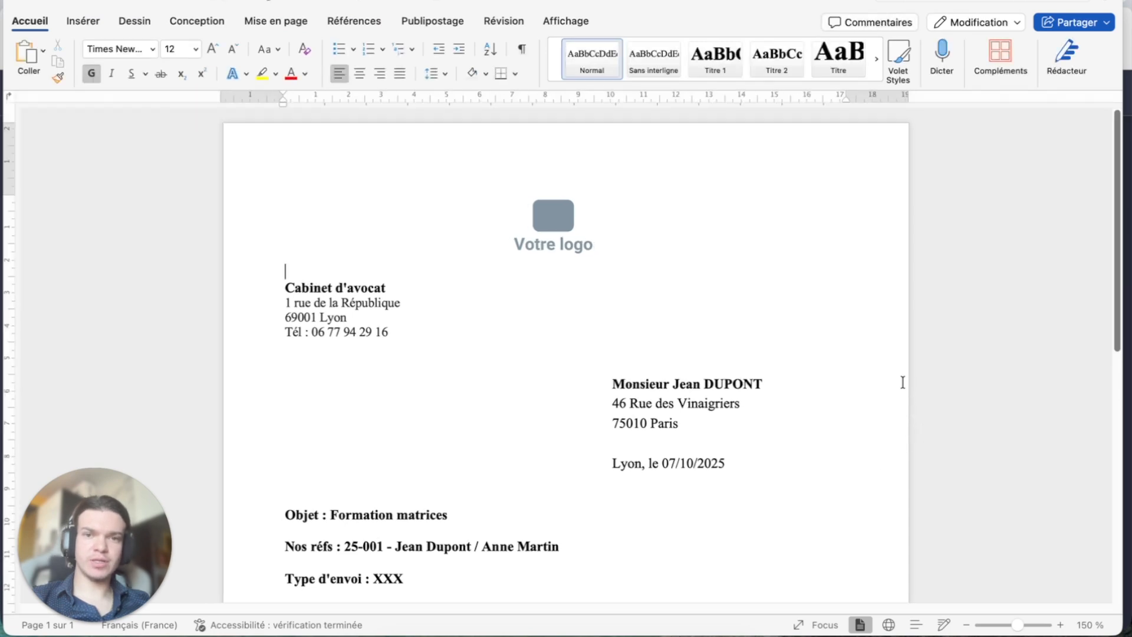
pyautogui.click(1001, 68)
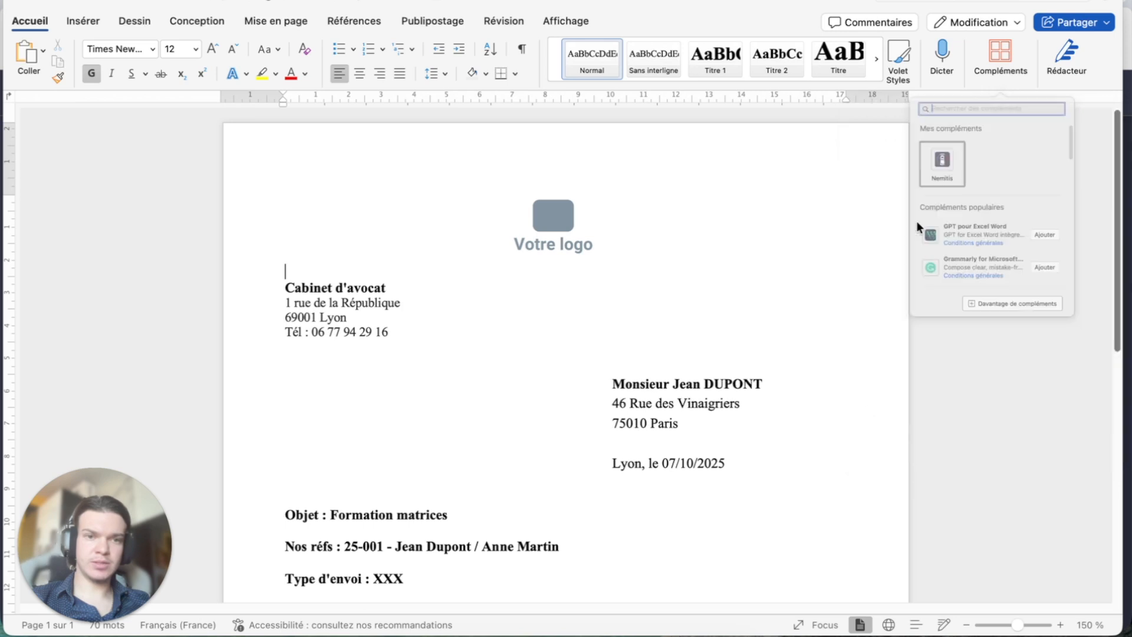
pyautogui.click(942, 164)
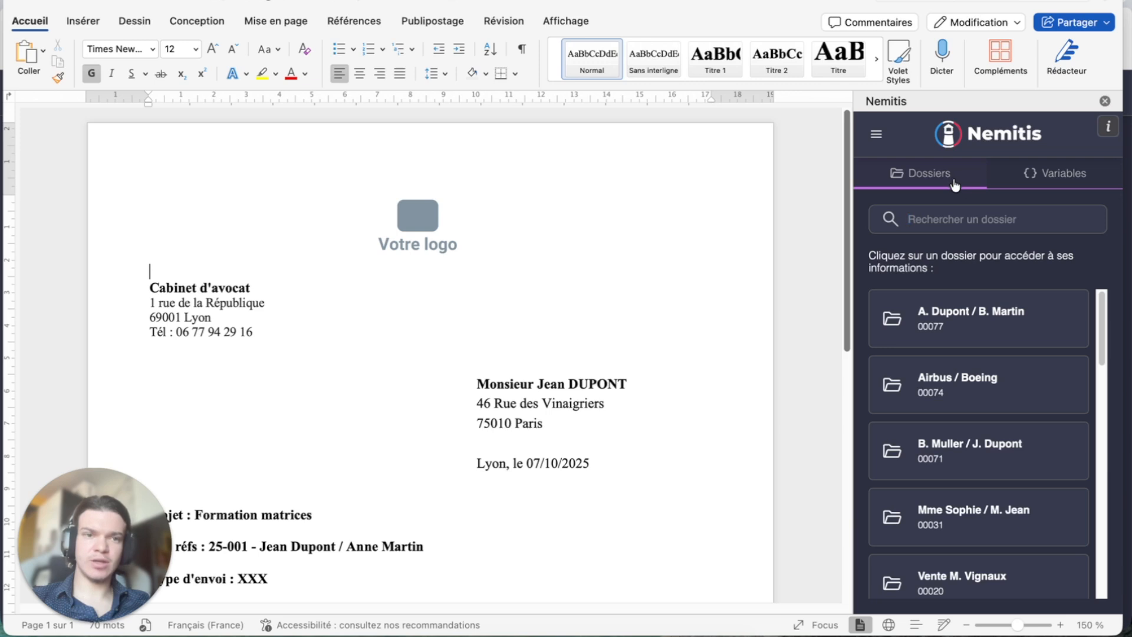
pyautogui.click(1007, 178)
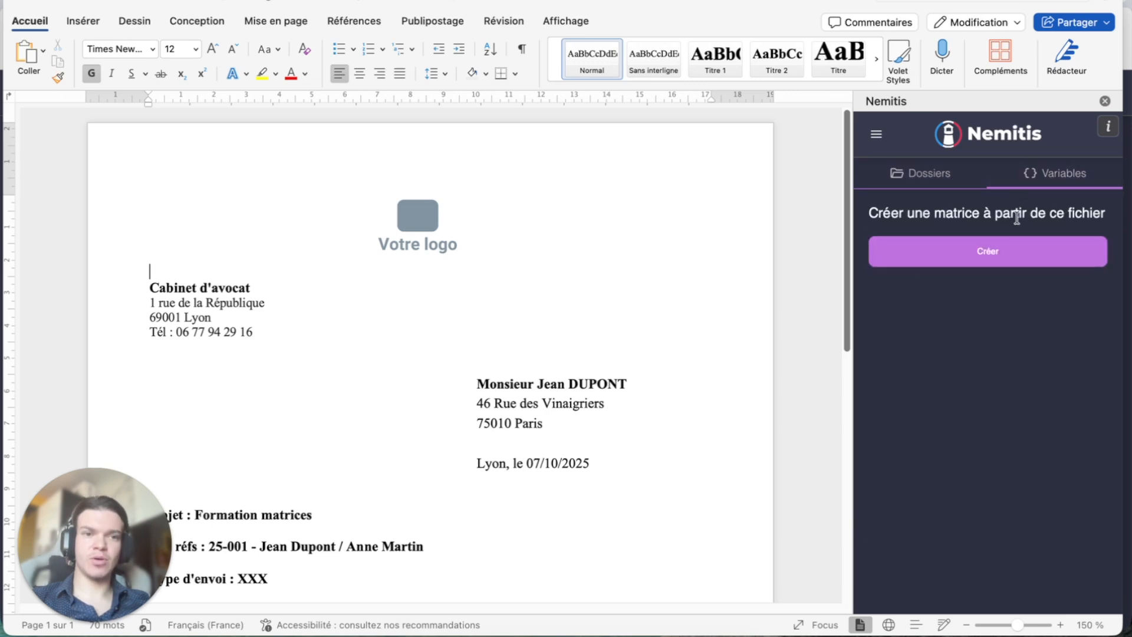
pyautogui.click(1010, 258)
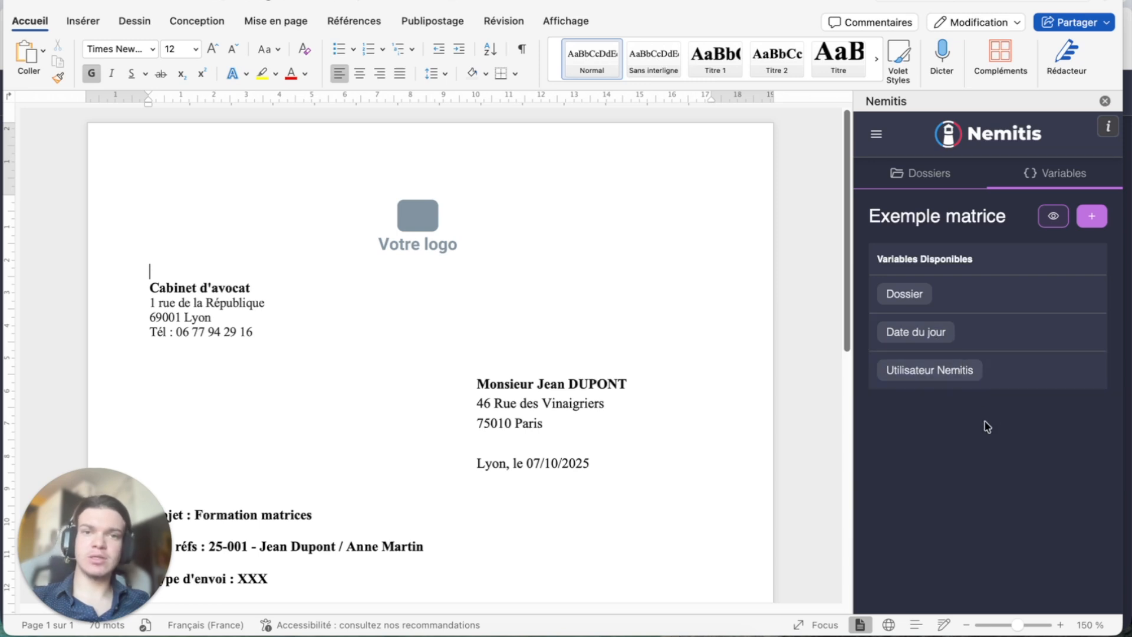
# Replace the date after "Lyon, le" with the variable "Date du jour (date complète)"
pyautogui.scroll(-2, 734, 347)
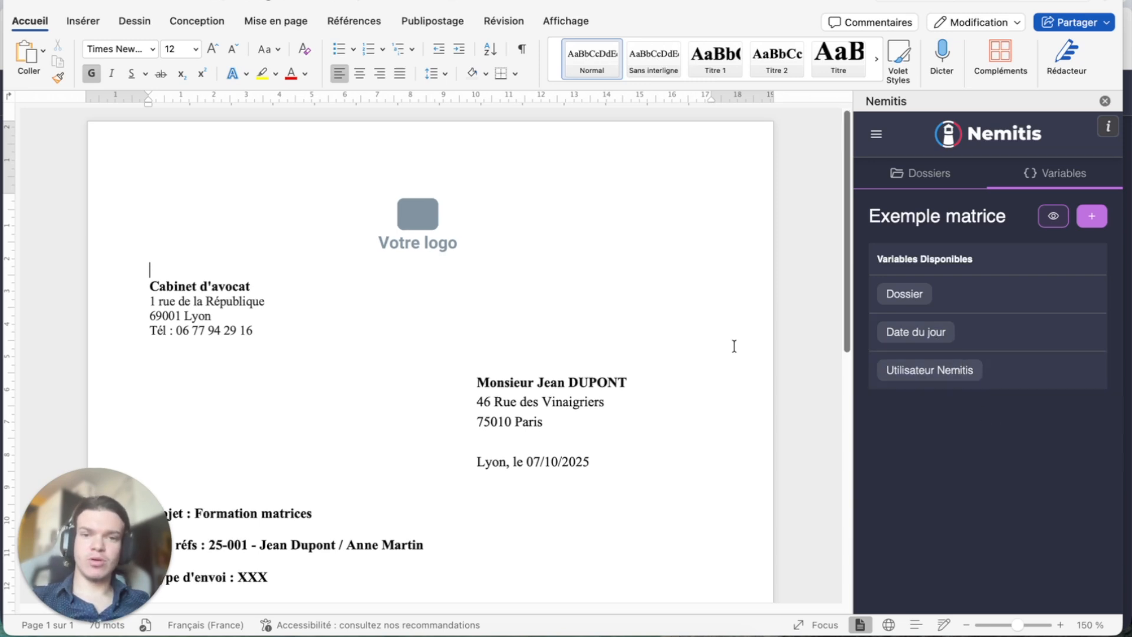
pyautogui.scroll(-5, 734, 346)
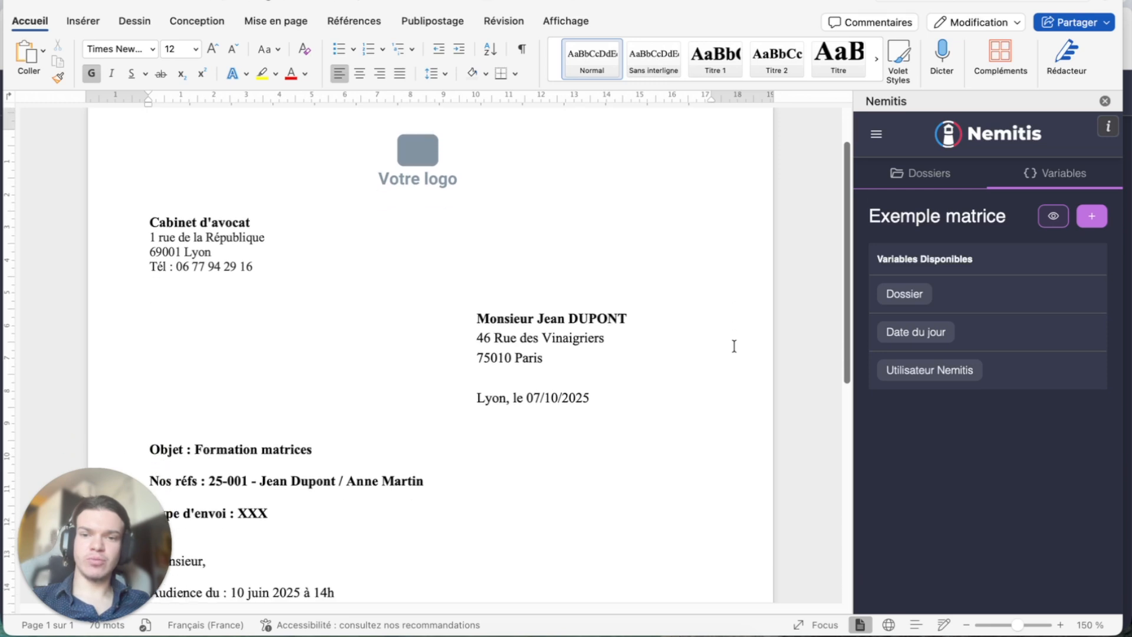
pyautogui.scroll(-1, 734, 346)
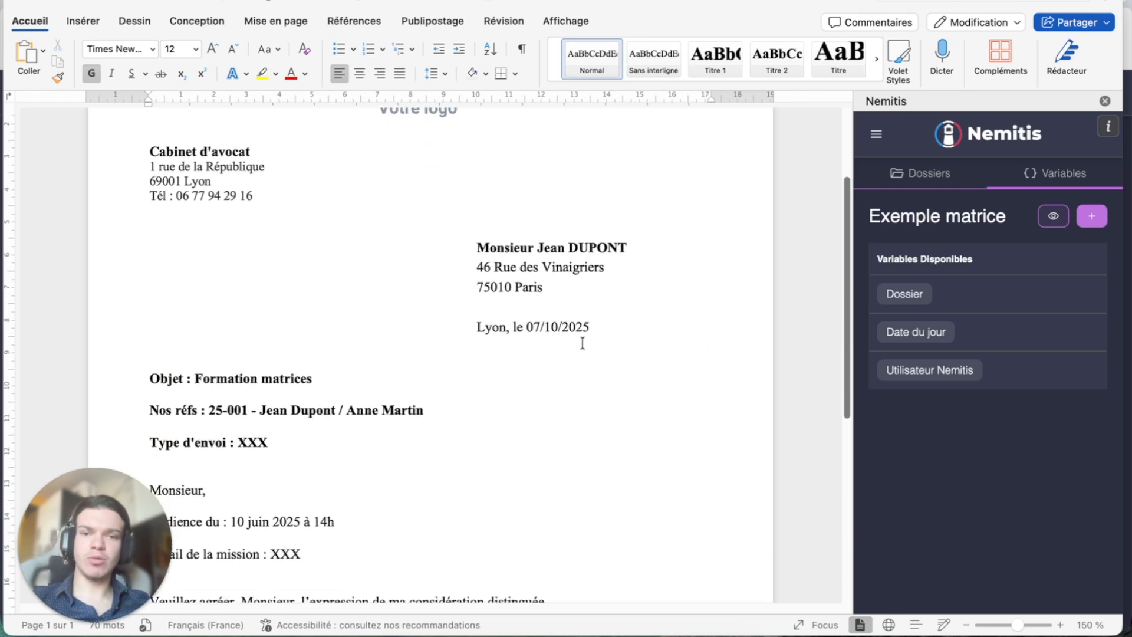
pyautogui.moveTo(527, 328); pyautogui.dragTo(590, 333)
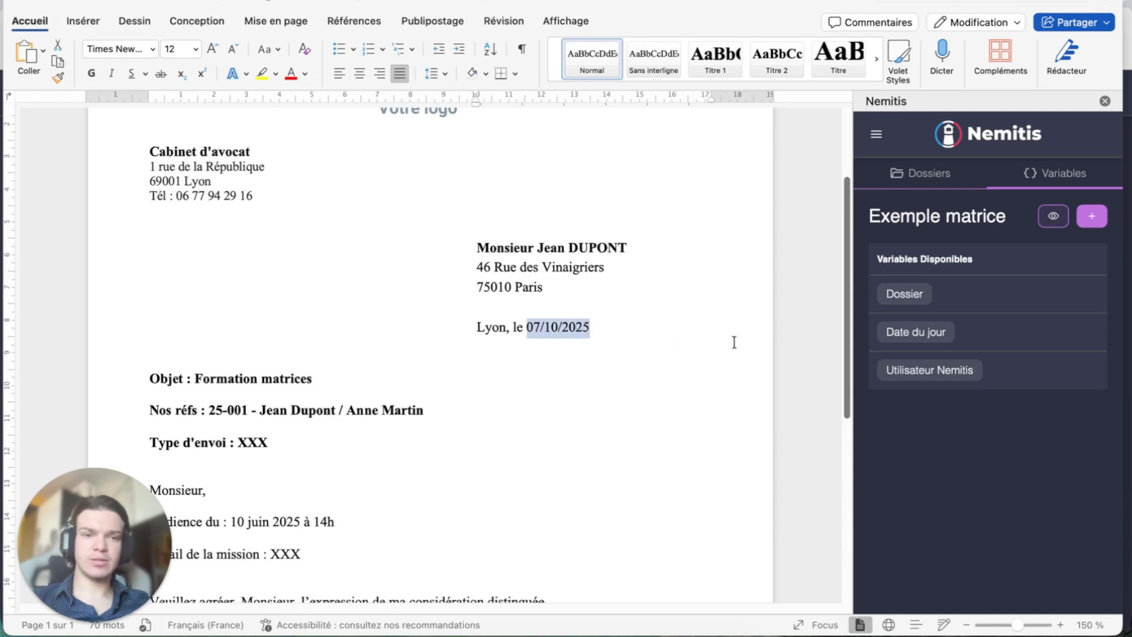
pyautogui.click(907, 340)
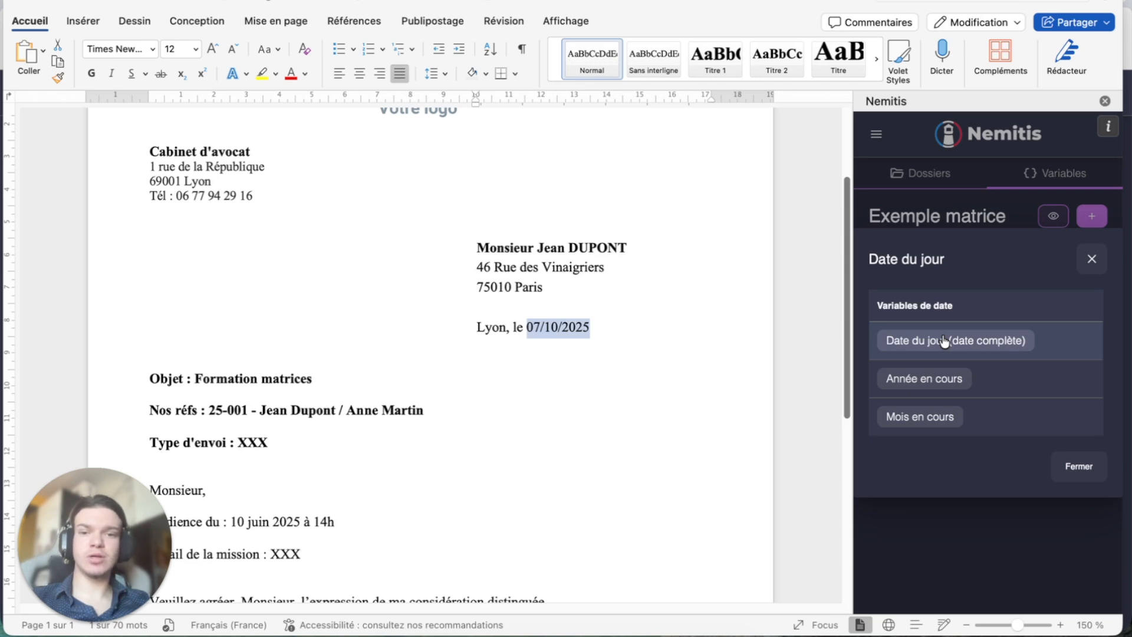
pyautogui.click(962, 342)
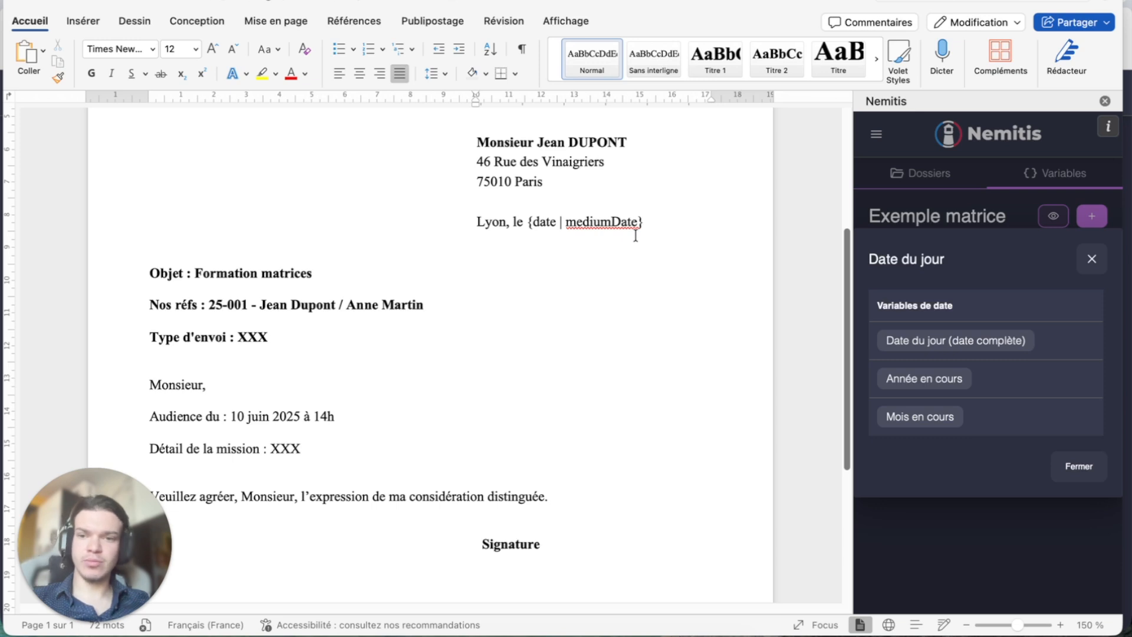
# In the "Nos réfs" line, replace the reference with the Référence variable and the party names with the "Nom du dossier" variable
pyautogui.moveTo(208, 304); pyautogui.dragTo(250, 305)
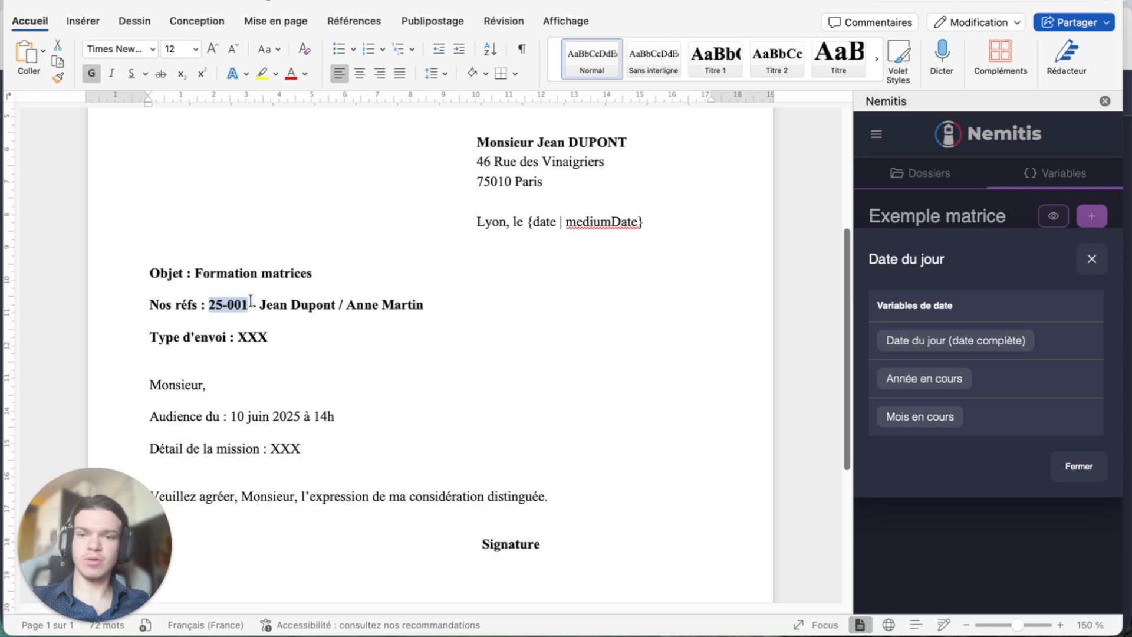
pyautogui.click(1066, 465)
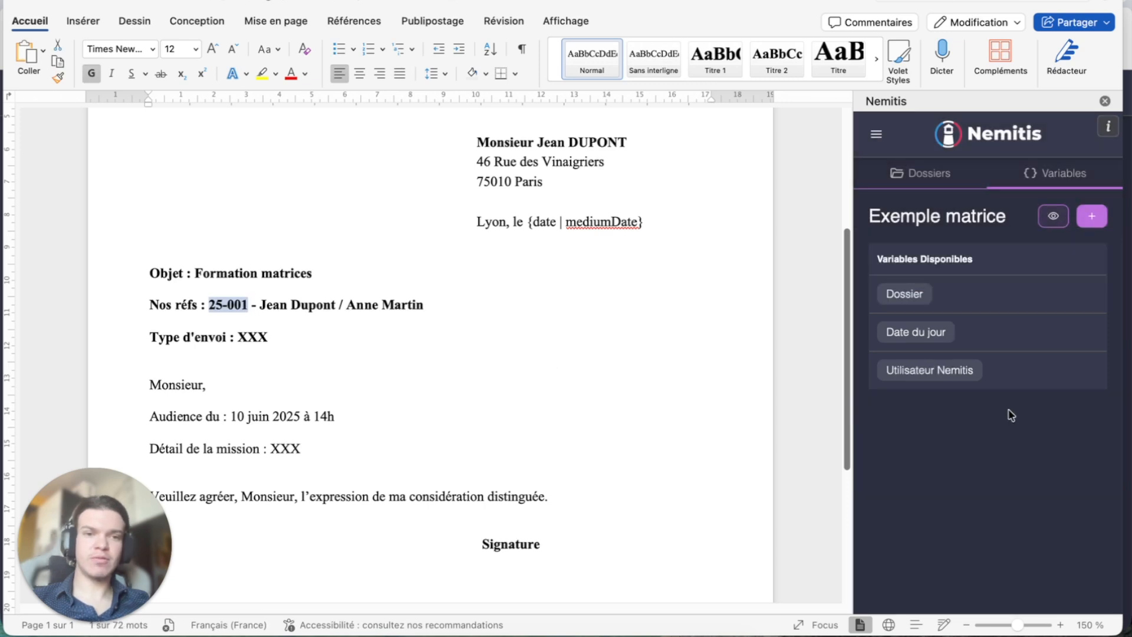
pyautogui.click(929, 295)
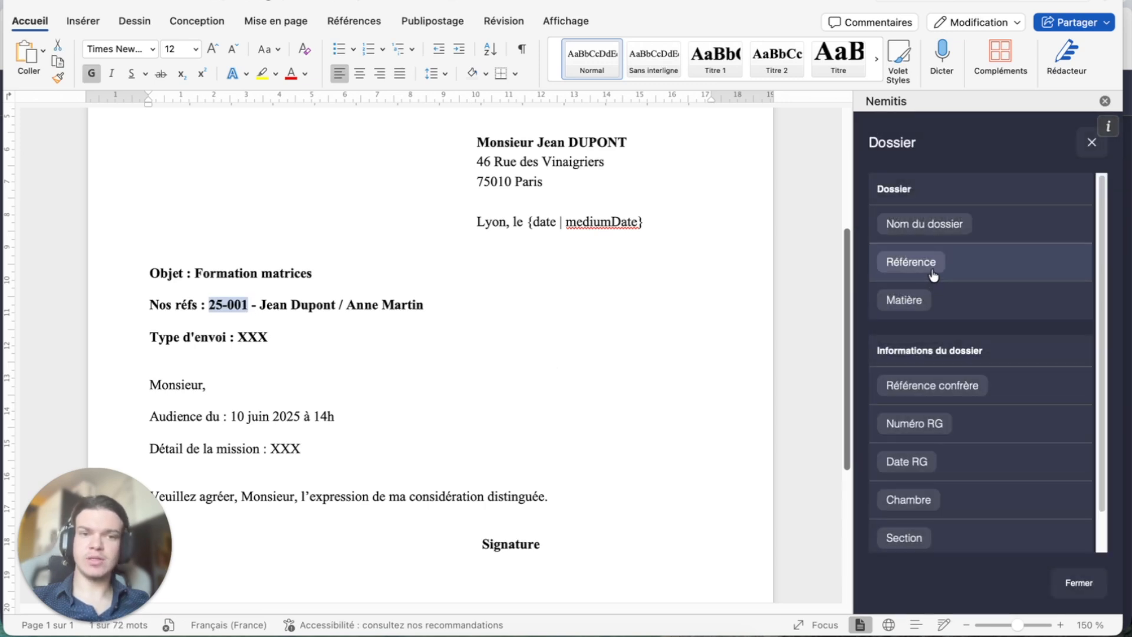
pyautogui.click(933, 270)
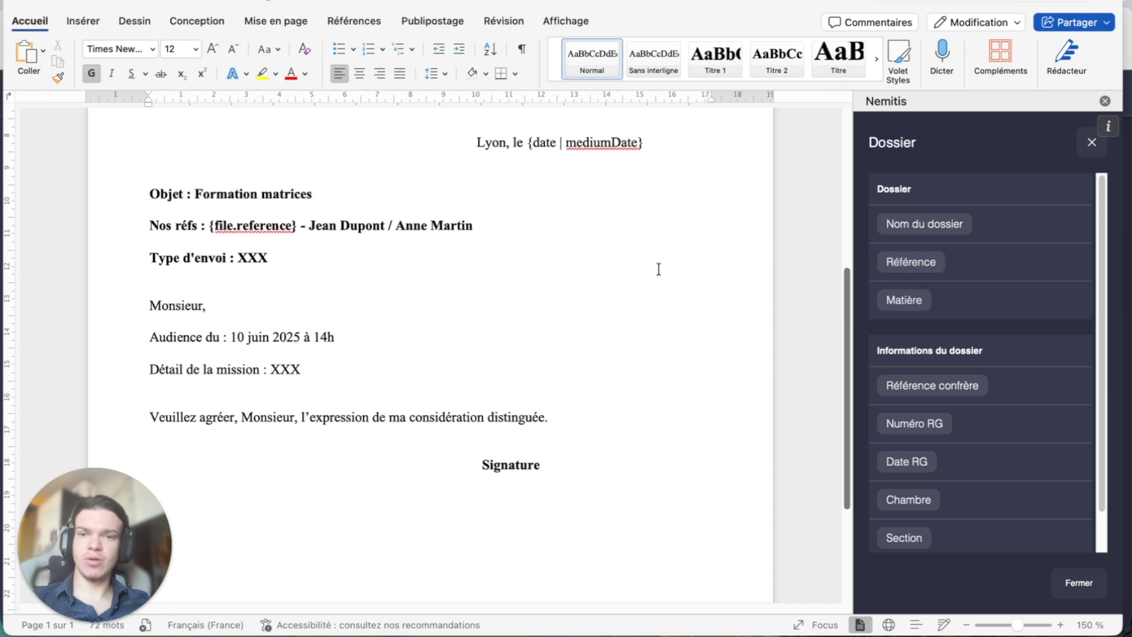
pyautogui.moveTo(309, 226); pyautogui.dragTo(470, 232)
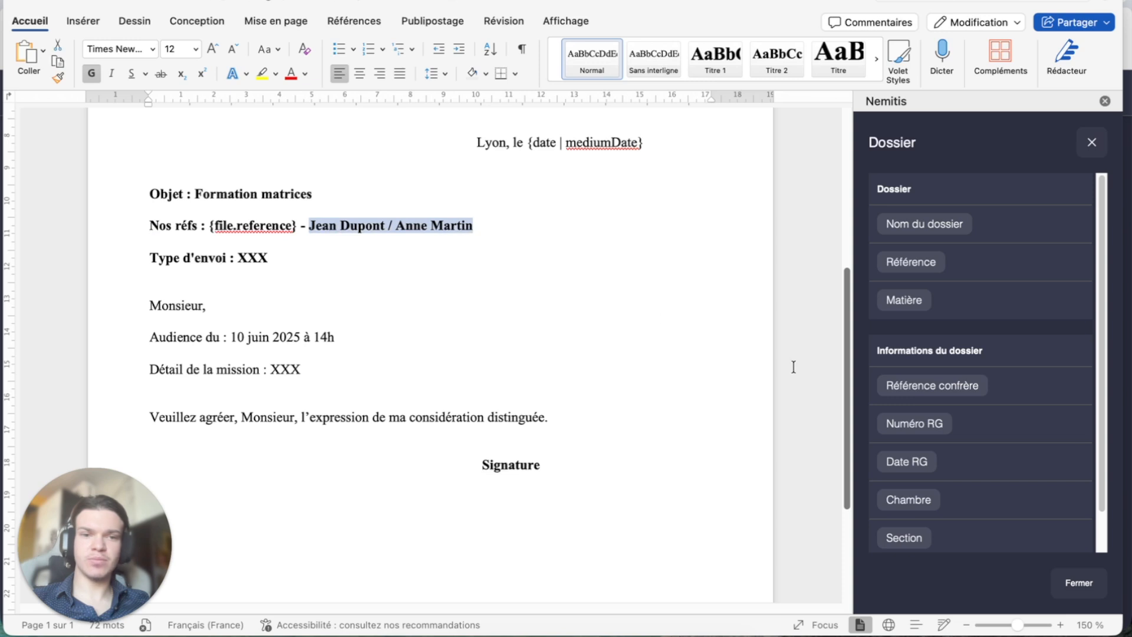
pyautogui.click(930, 227)
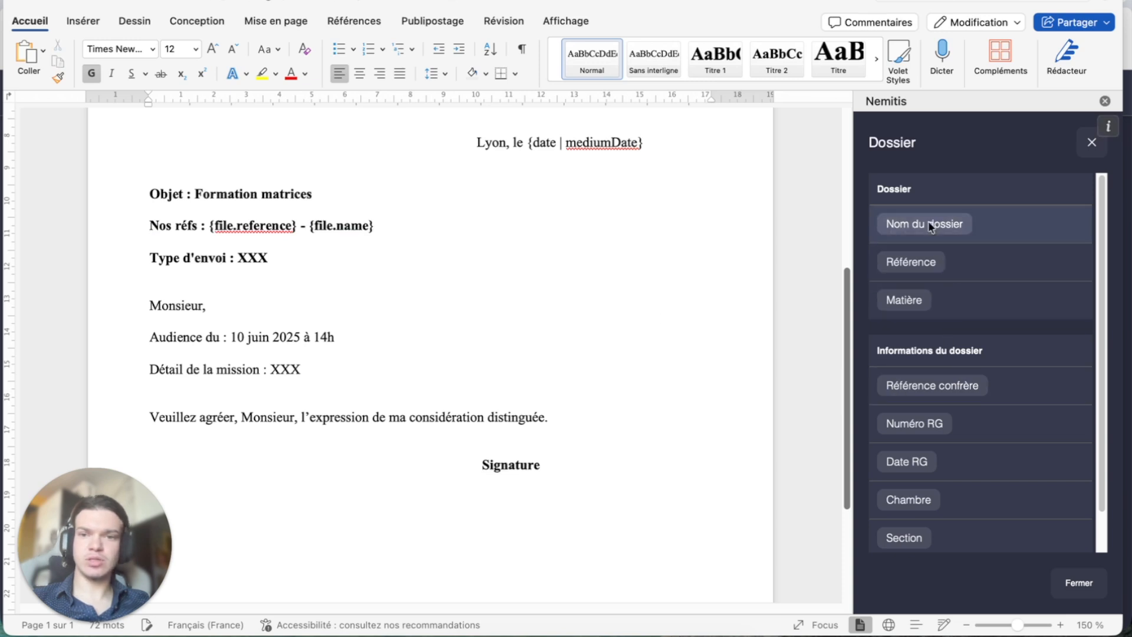
# Select the recipient's name and address block and create a variable named Destinataire of type Contact
pyautogui.scroll(2, 588, 273)
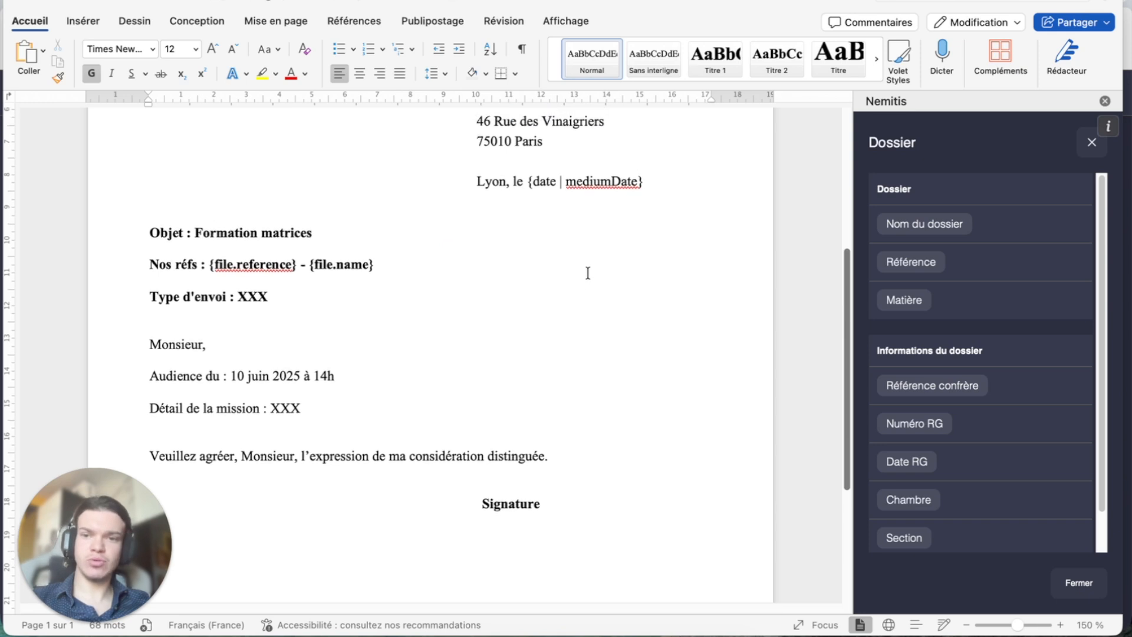
pyautogui.scroll(3, 588, 273)
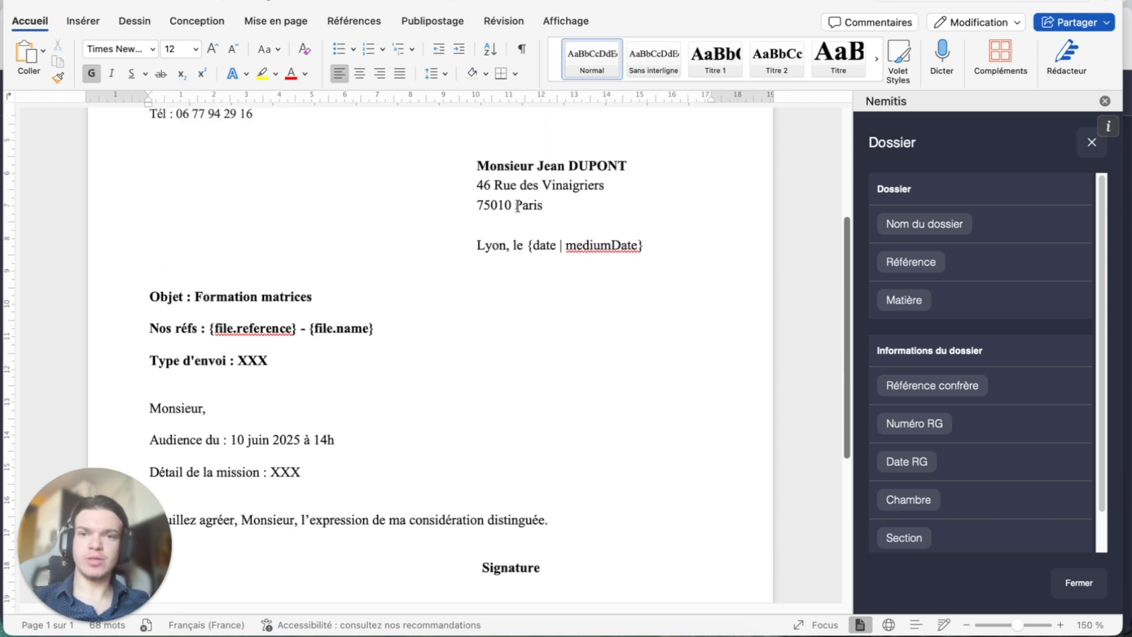
pyautogui.moveTo(476, 165); pyautogui.dragTo(547, 205)
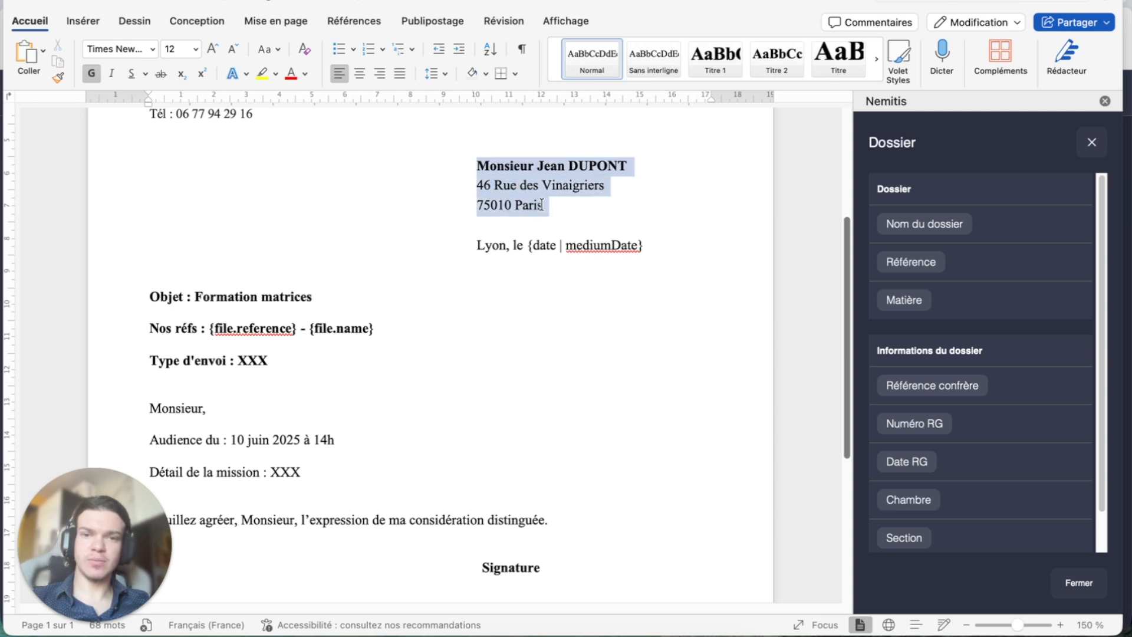
pyautogui.click(1063, 595)
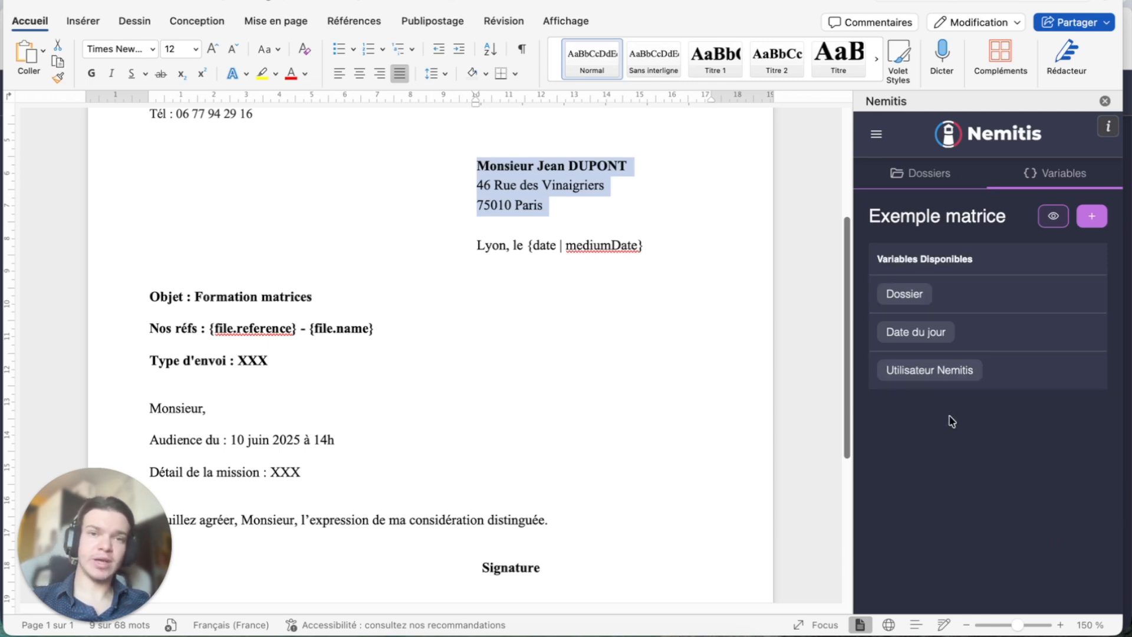
pyautogui.click(1092, 218)
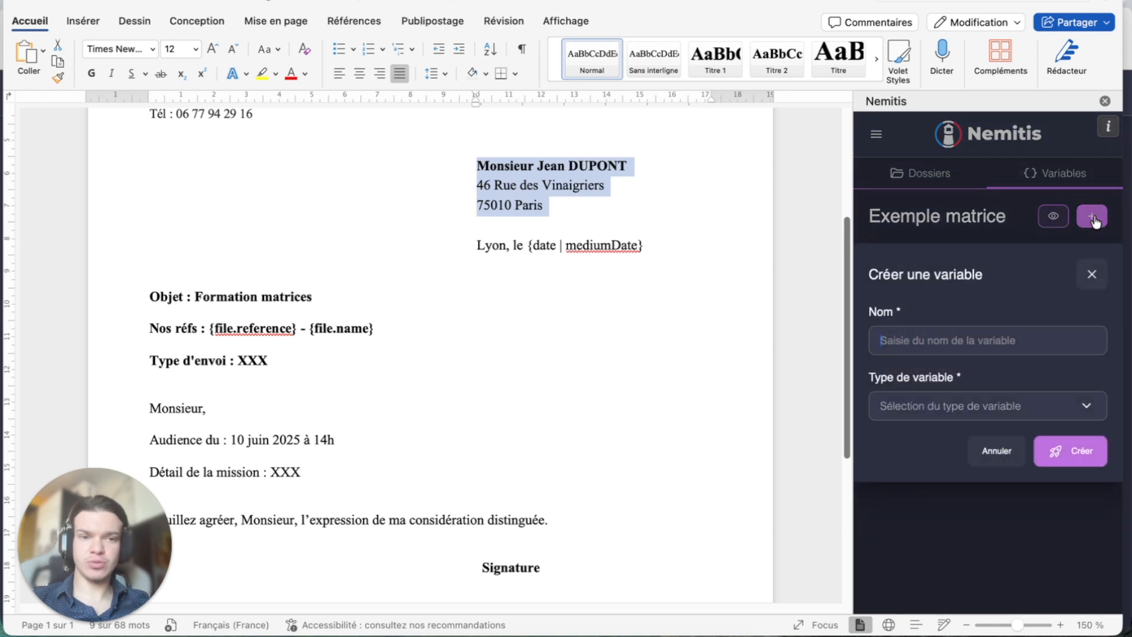
pyautogui.click(1017, 345)
pyautogui.write('Destinataire')
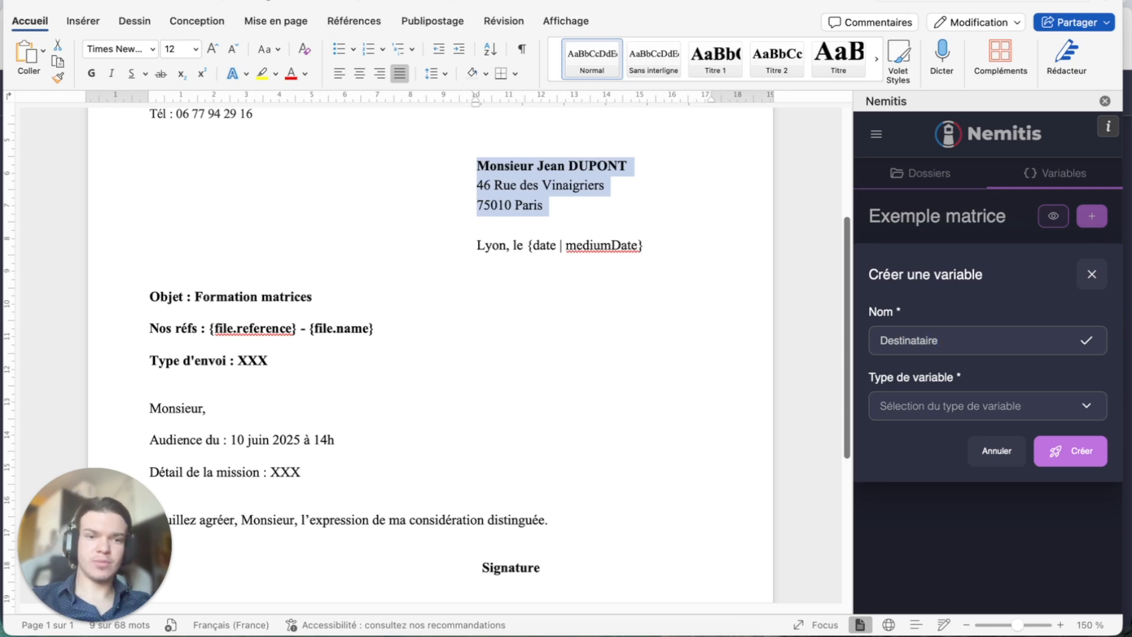
pyautogui.click(983, 404)
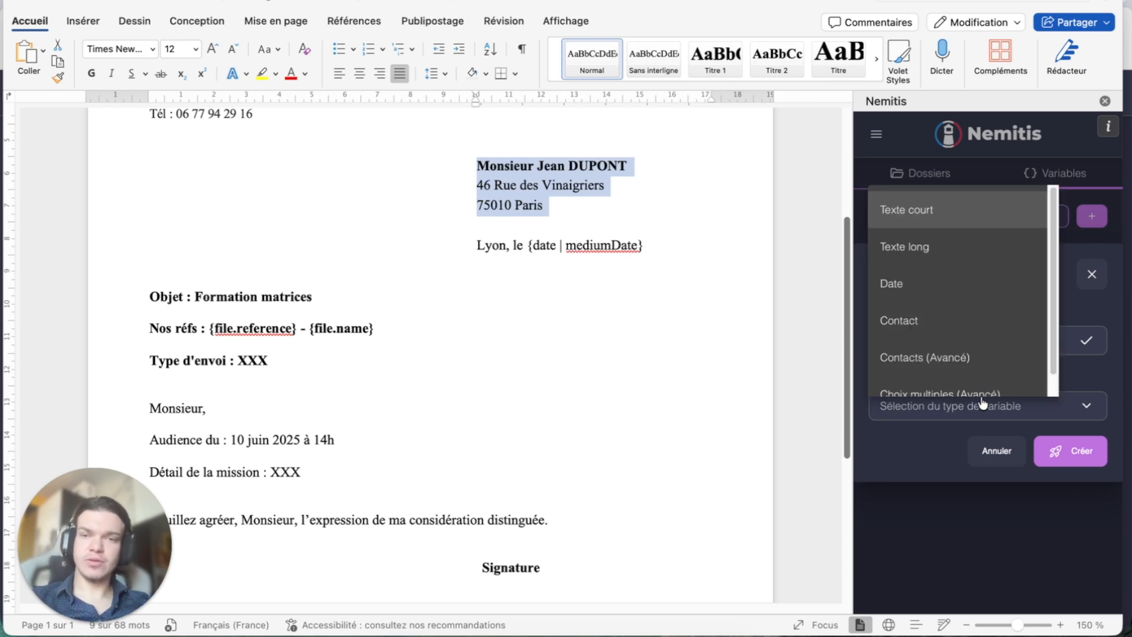
pyautogui.click(979, 332)
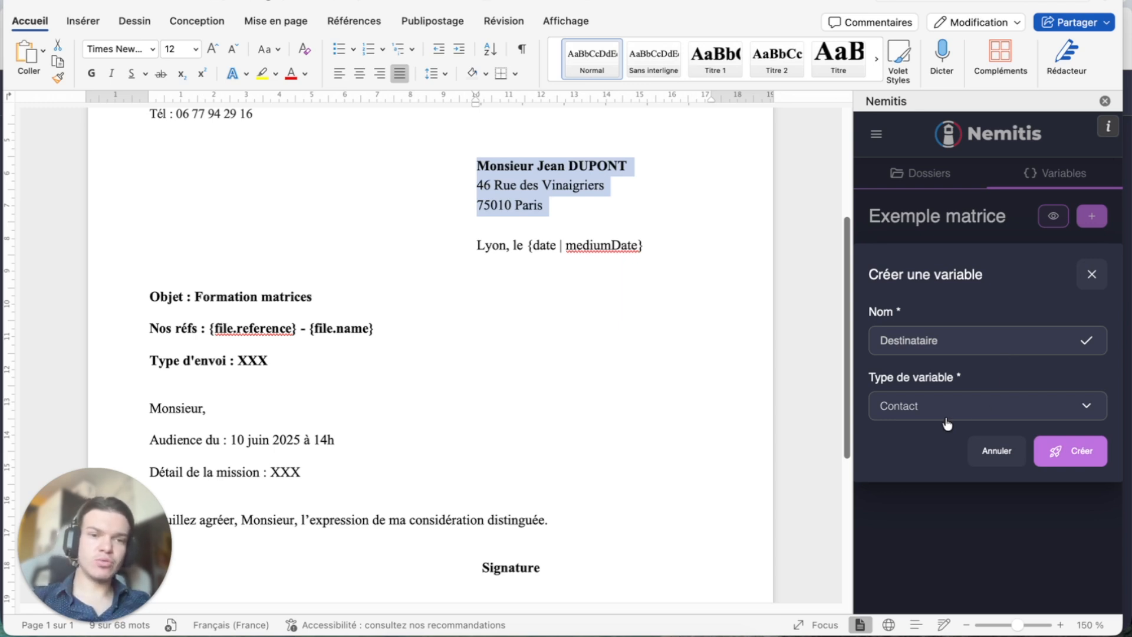
pyautogui.click(1079, 451)
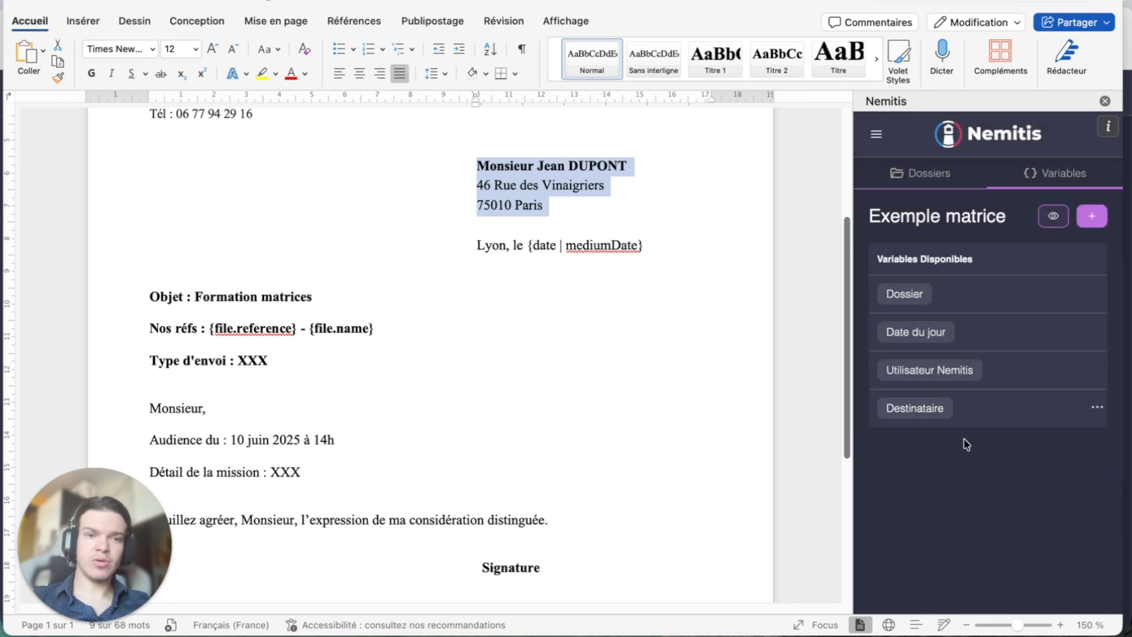
# Replace the recipient's name, street and postcode-city lines with the Destinataire fields "Nom avec civilité (PP ou PM)", Adresse and "Code Postal + Ville"
pyautogui.click(915, 408)
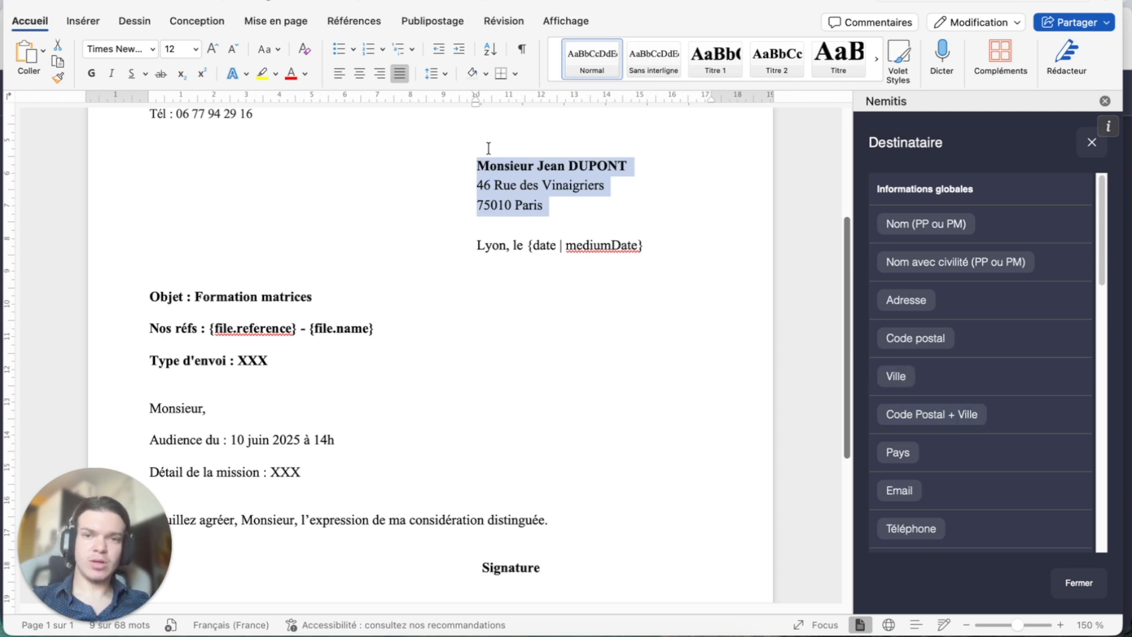
pyautogui.click(477, 166)
pyautogui.moveTo(476, 166); pyautogui.dragTo(625, 169)
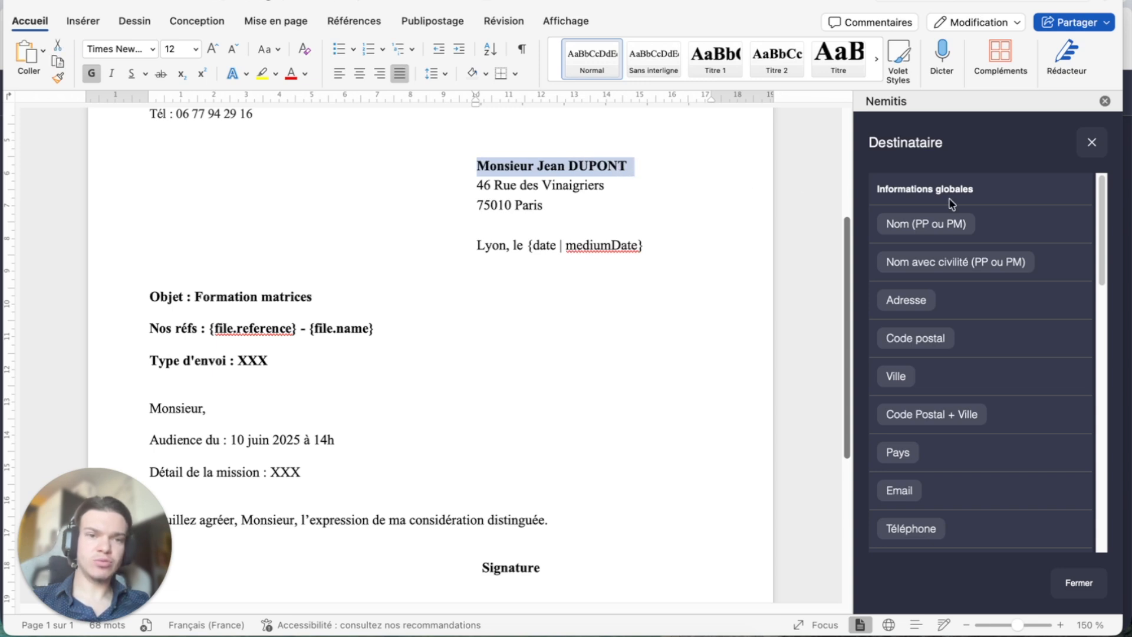
pyautogui.click(931, 263)
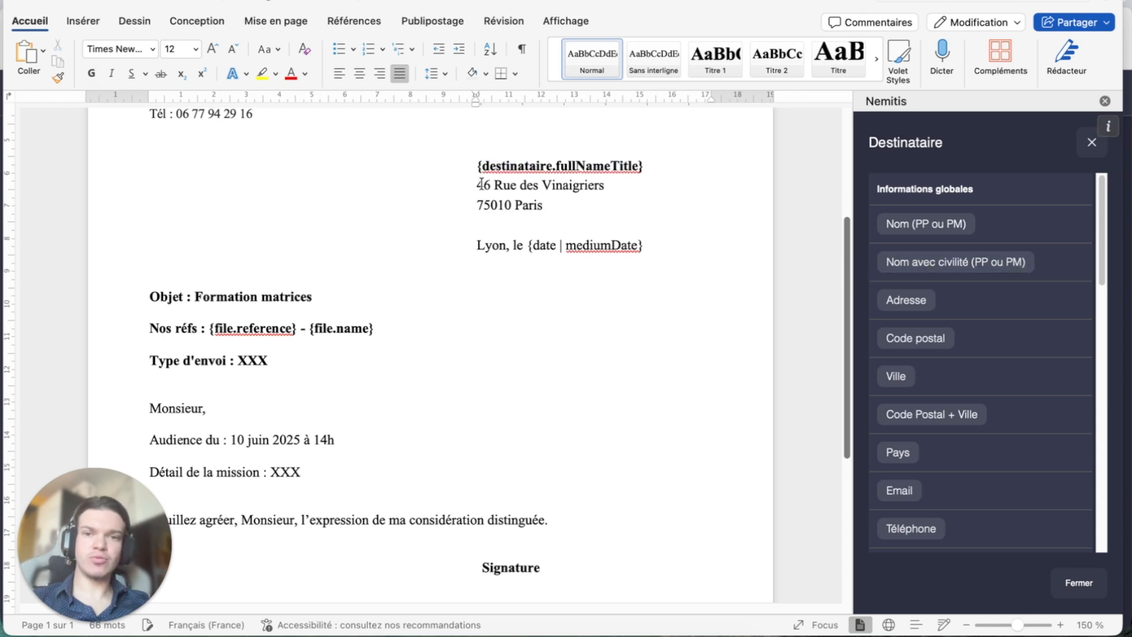
pyautogui.moveTo(479, 185); pyautogui.dragTo(606, 184)
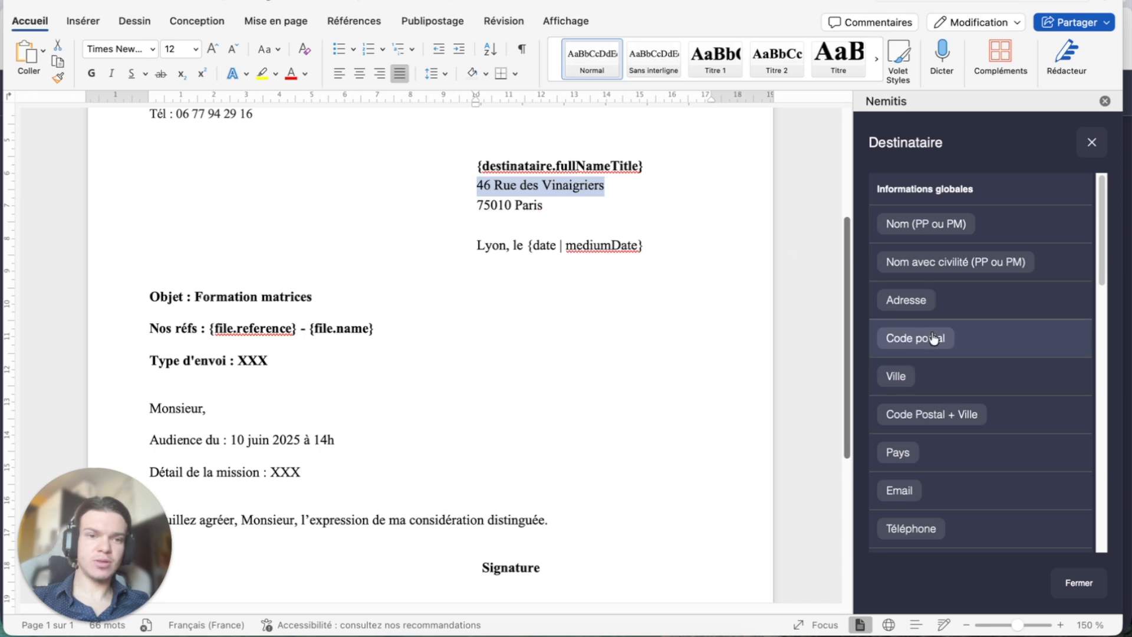
pyautogui.click(932, 311)
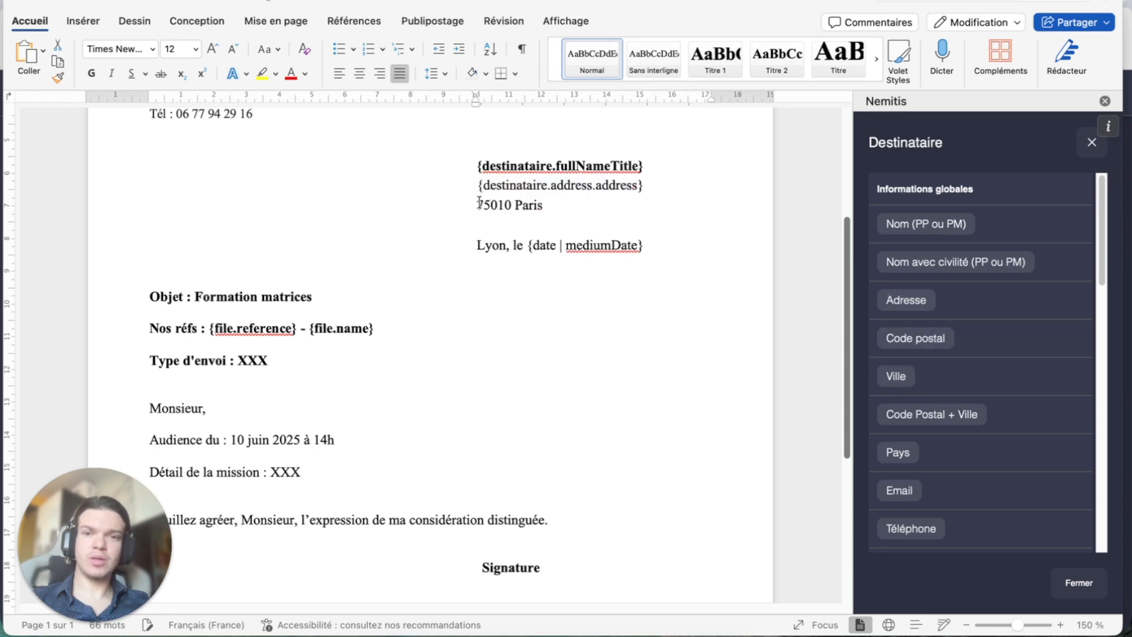
pyautogui.moveTo(477, 206); pyautogui.dragTo(540, 209)
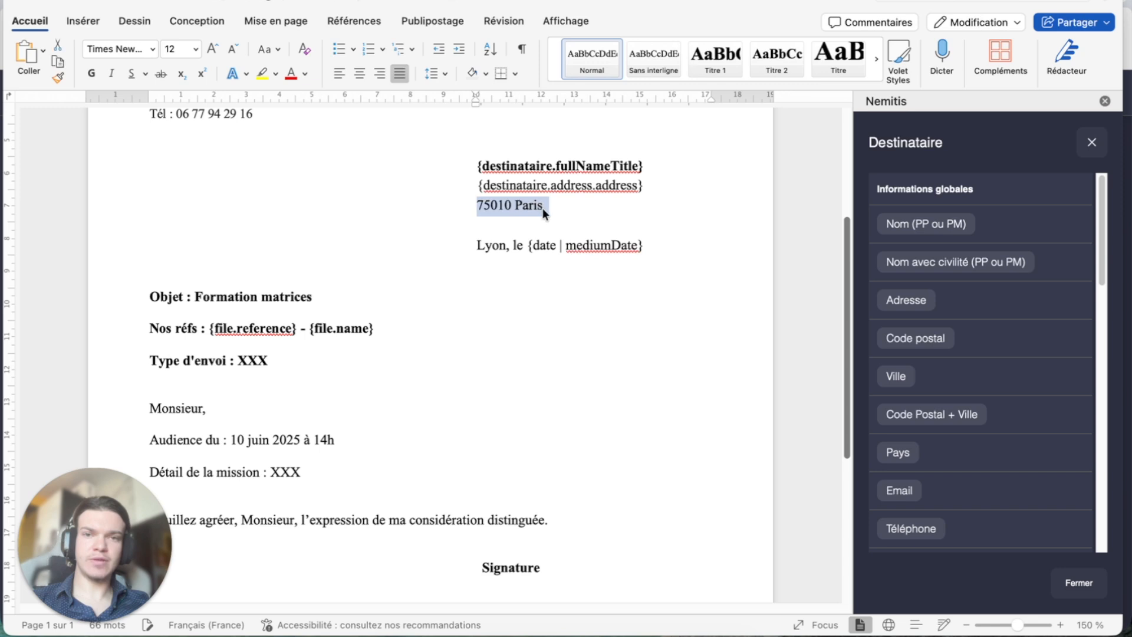
pyautogui.click(948, 417)
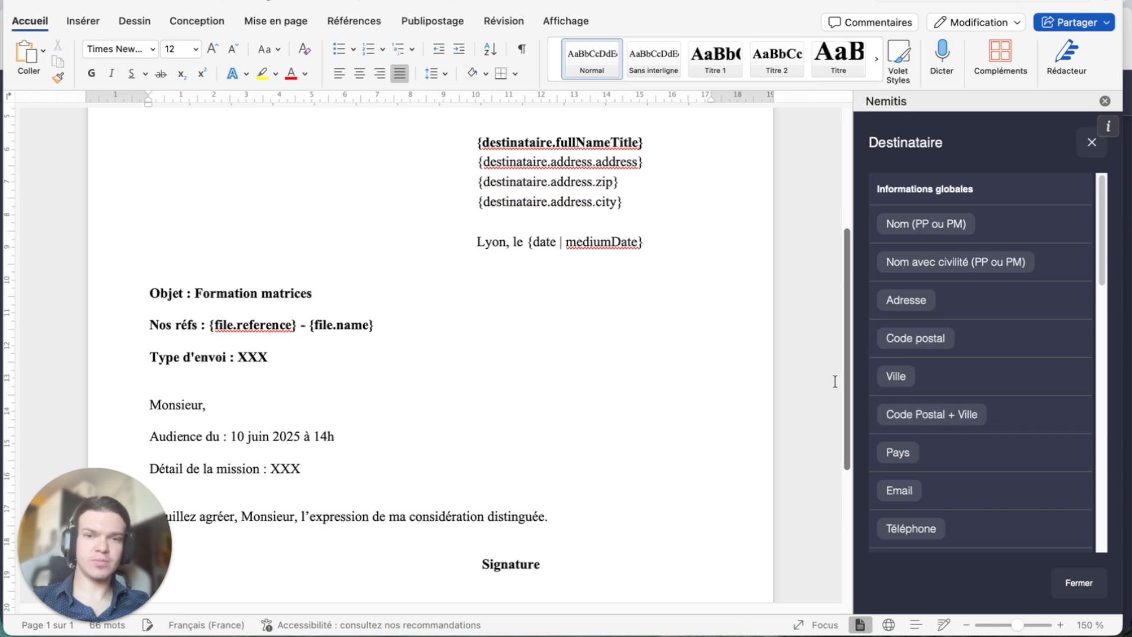
# Replace "Monsieur" in the salutation and in the closing sentence with the Destinataire field Civilité, and close the Destinataire field list
pyautogui.scroll(1, 721, 306)
pyautogui.scroll(1, 722, 306)
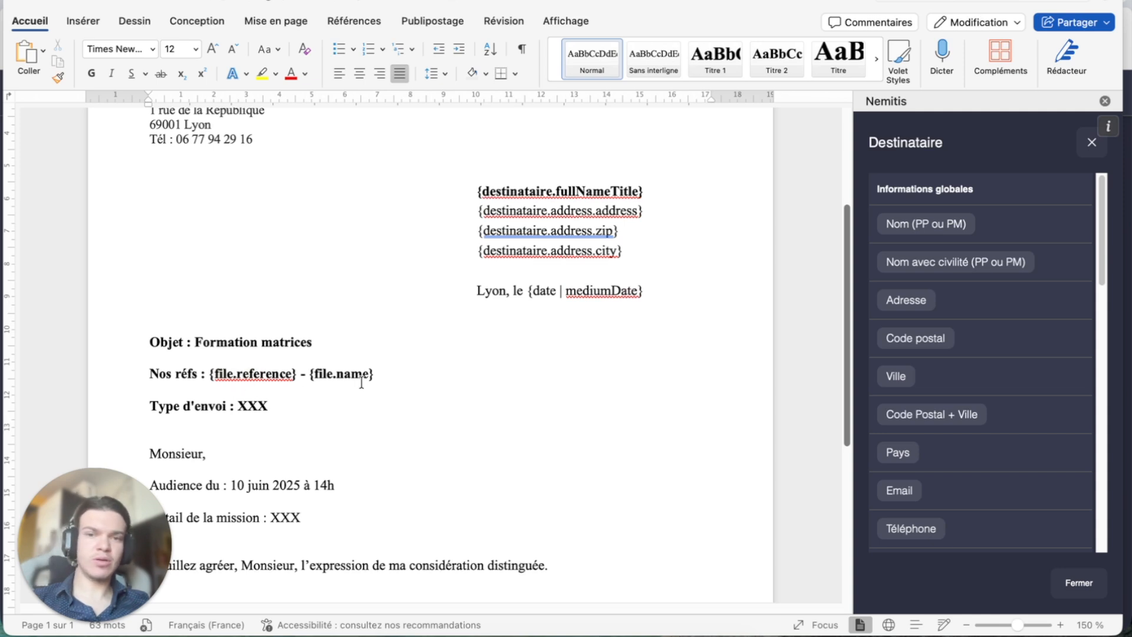
pyautogui.scroll(-3, 362, 382)
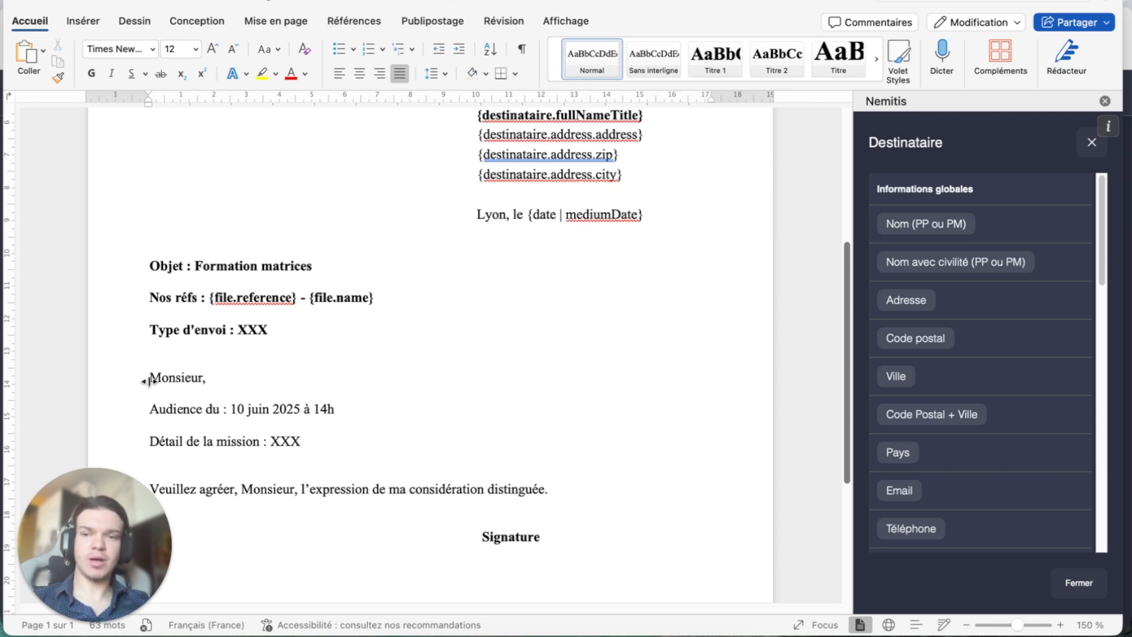
pyautogui.moveTo(150, 378); pyautogui.dragTo(204, 377)
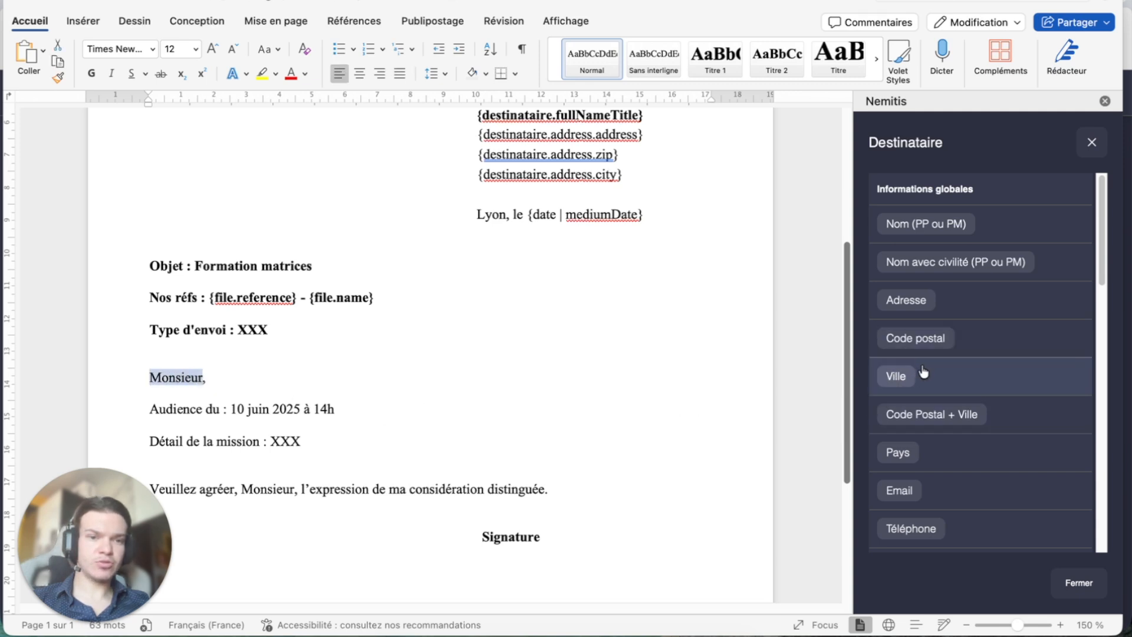
pyautogui.scroll(-5, 925, 374)
pyautogui.scroll(-3, 925, 372)
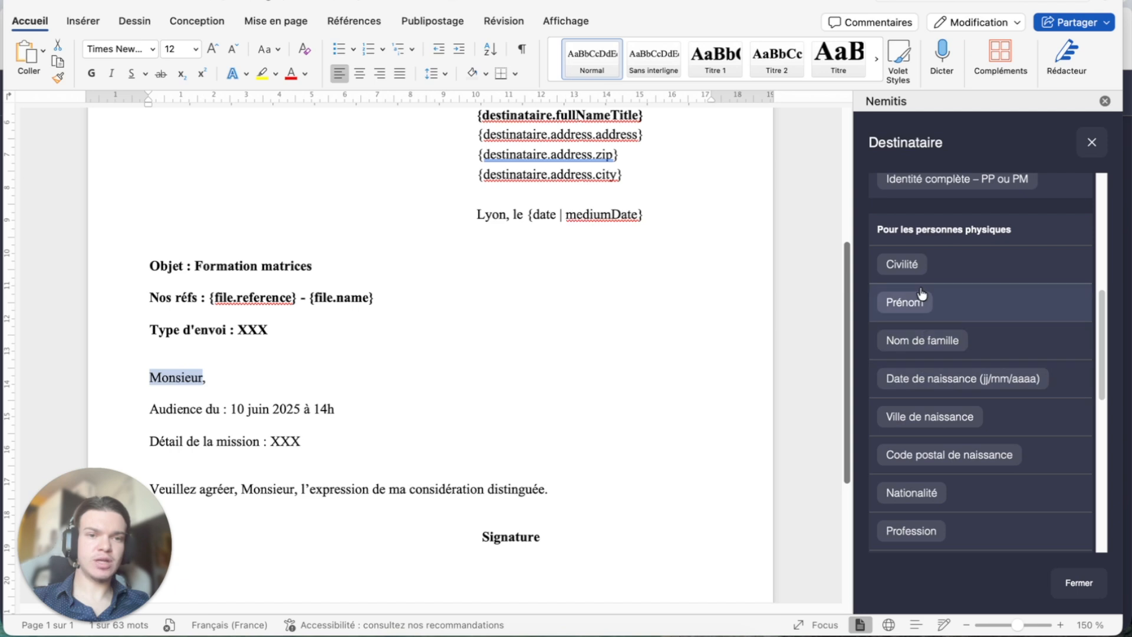
pyautogui.click(898, 268)
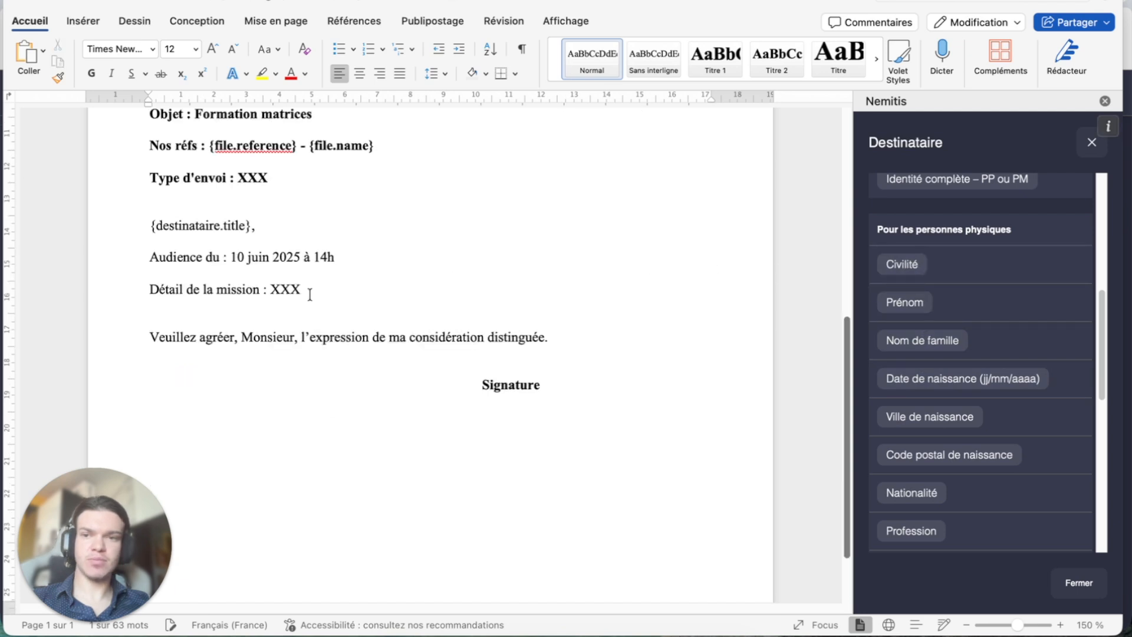
pyautogui.moveTo(241, 337); pyautogui.dragTo(291, 337)
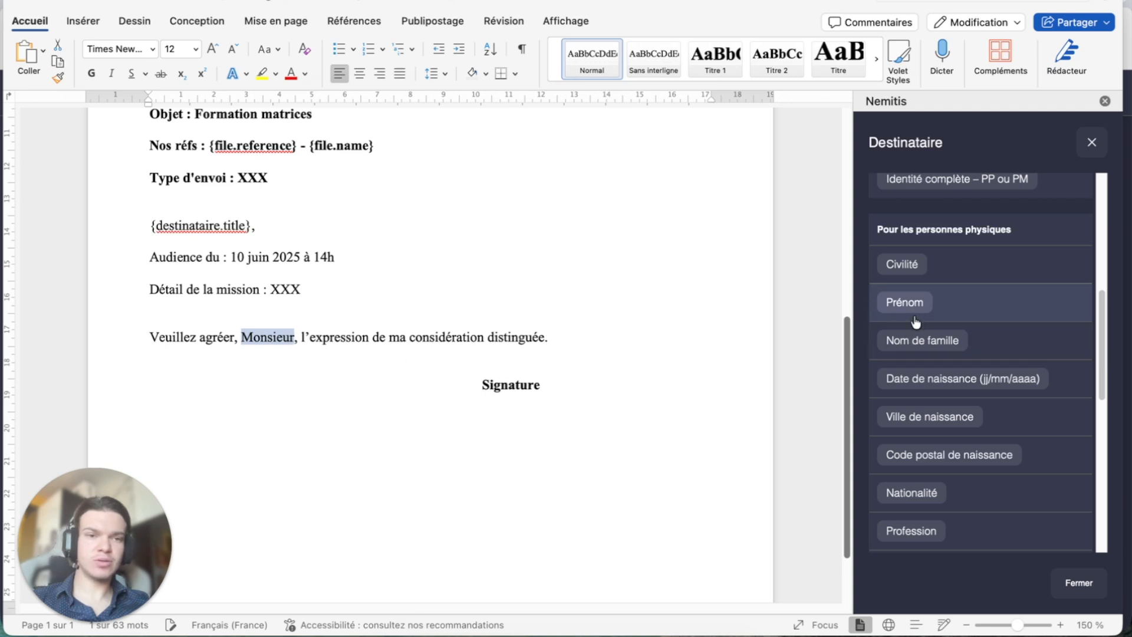
pyautogui.click(919, 270)
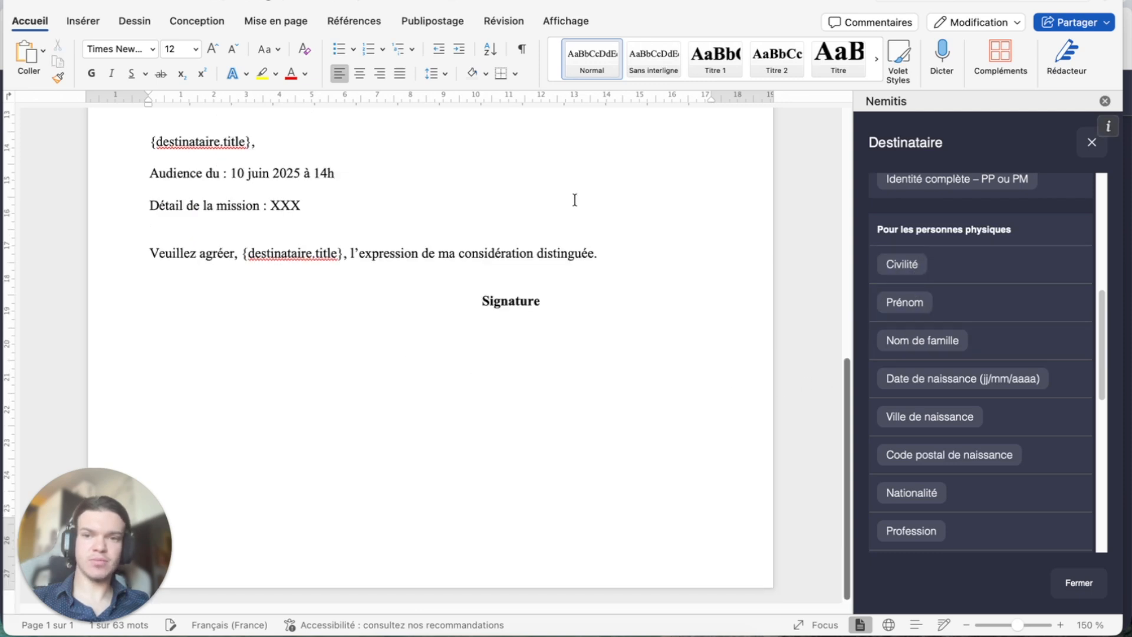
pyautogui.scroll(4, 577, 207)
pyautogui.scroll(3, 578, 213)
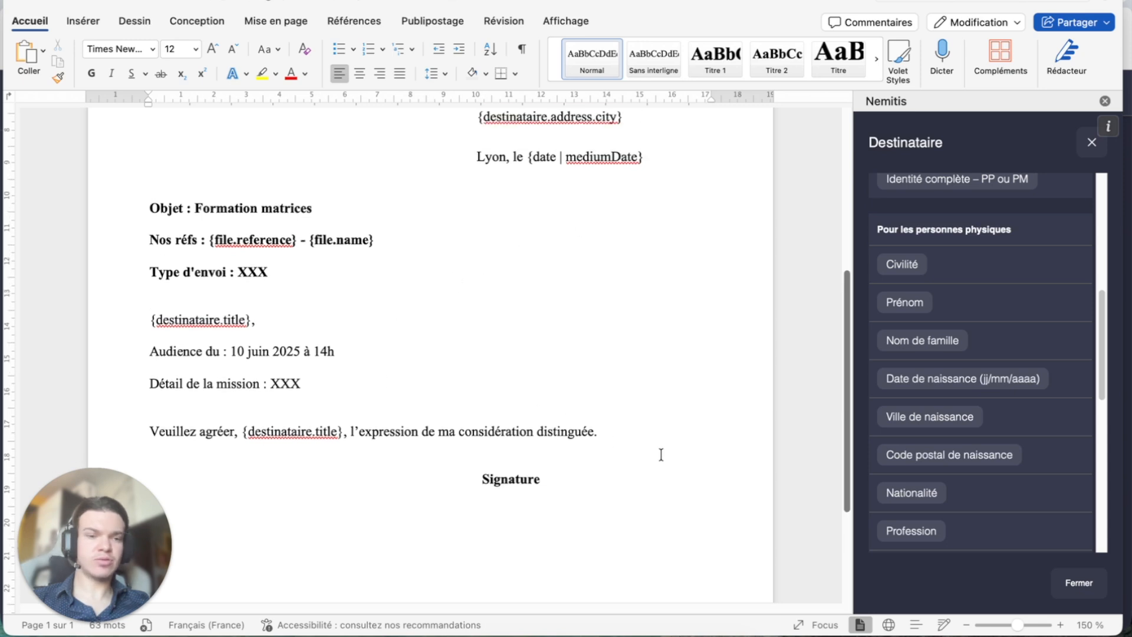
pyautogui.click(1071, 585)
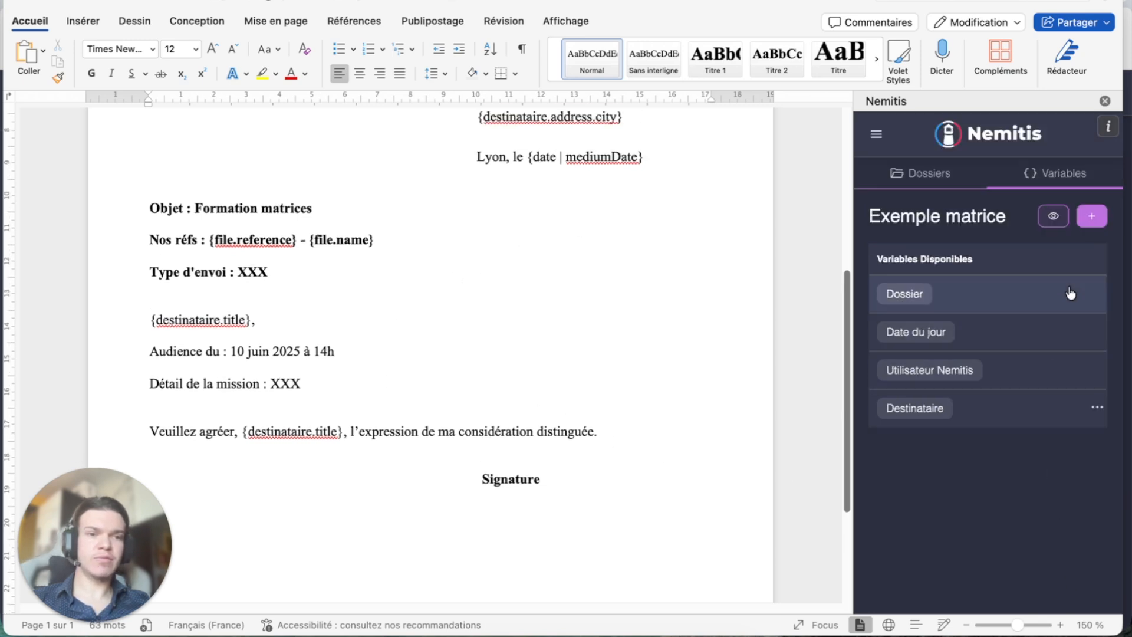
# Create a variable named "Date d'audience" of type Date and replace the date after "Audience du" with it in mediumDate format
pyautogui.click(1092, 216)
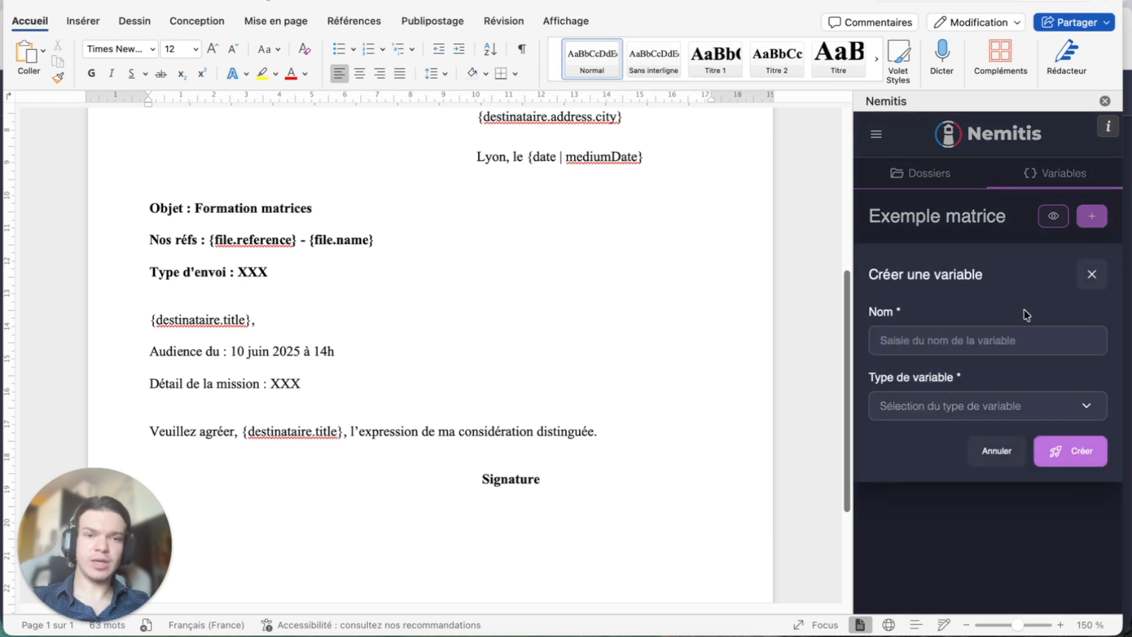
pyautogui.write('date')
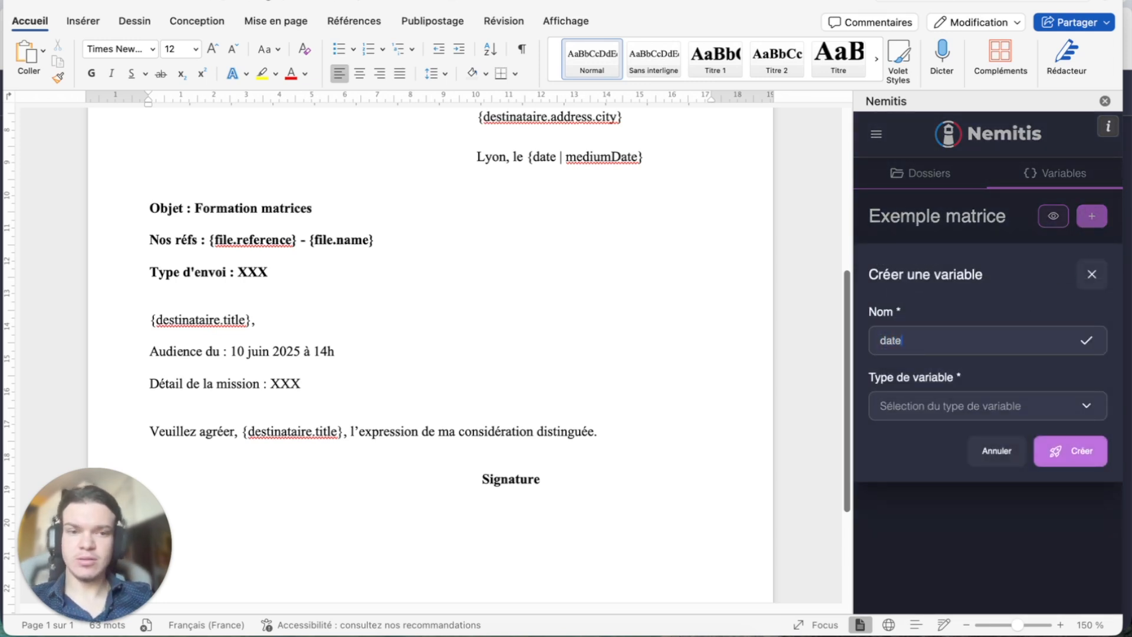
pyautogui.press('super+a')
pyautogui.write("Date d'")
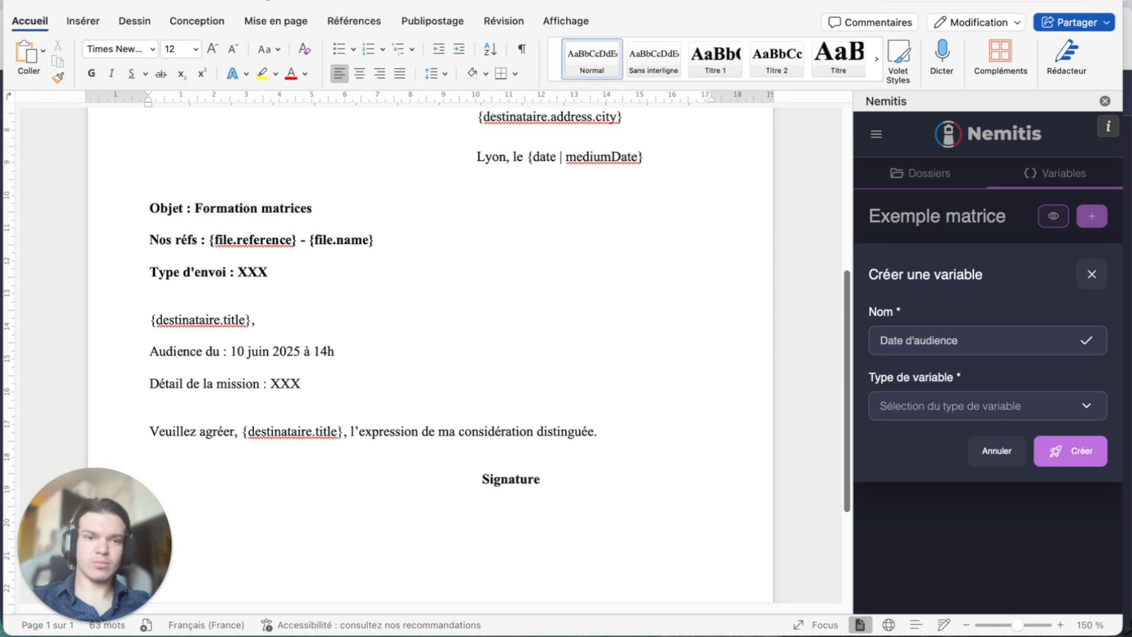
pyautogui.click(1026, 406)
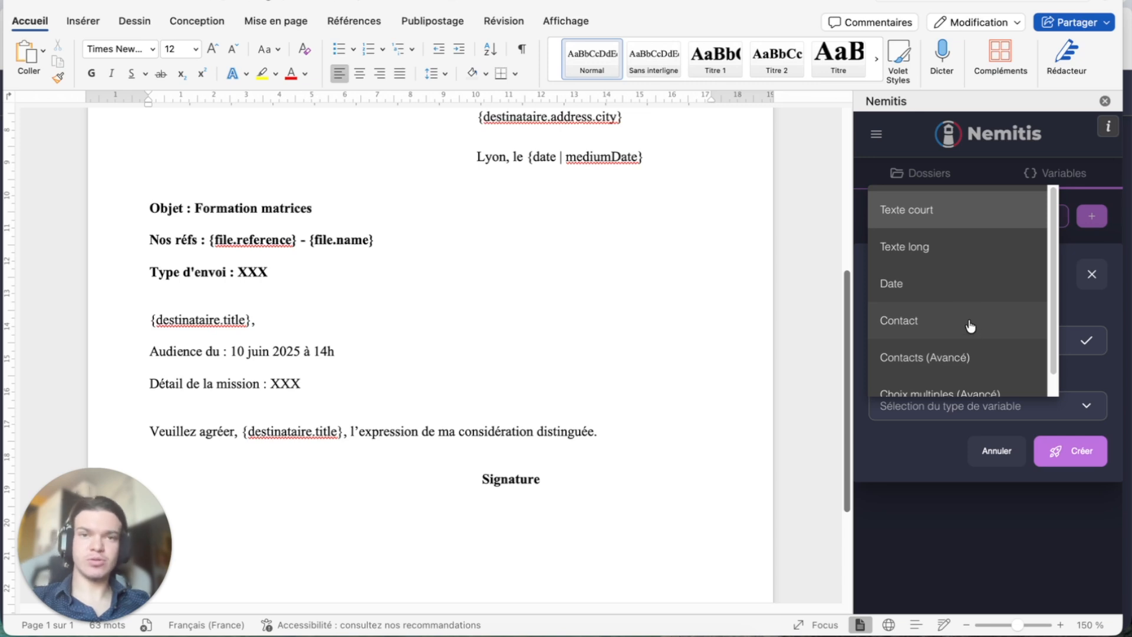
pyautogui.click(963, 282)
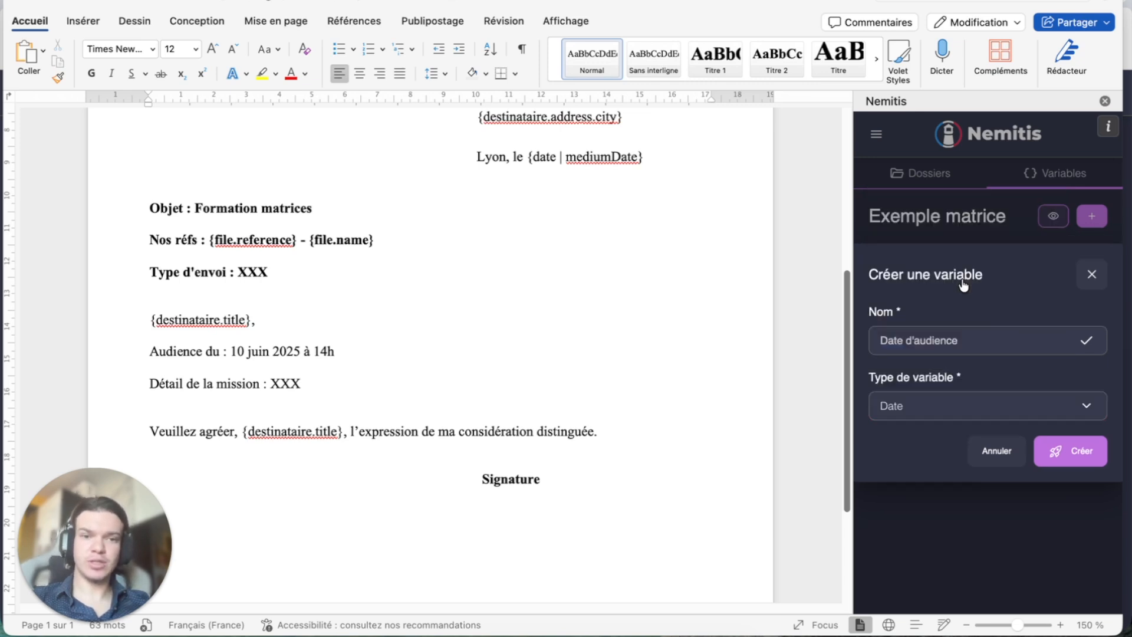
pyautogui.click(1070, 451)
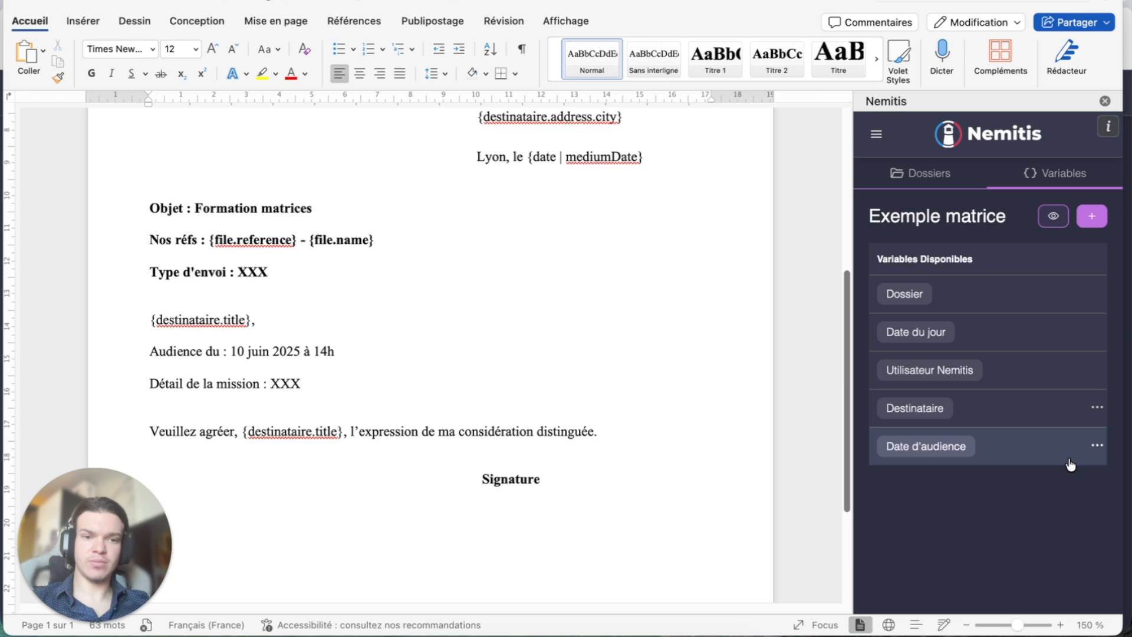
pyautogui.moveTo(233, 352); pyautogui.dragTo(302, 352)
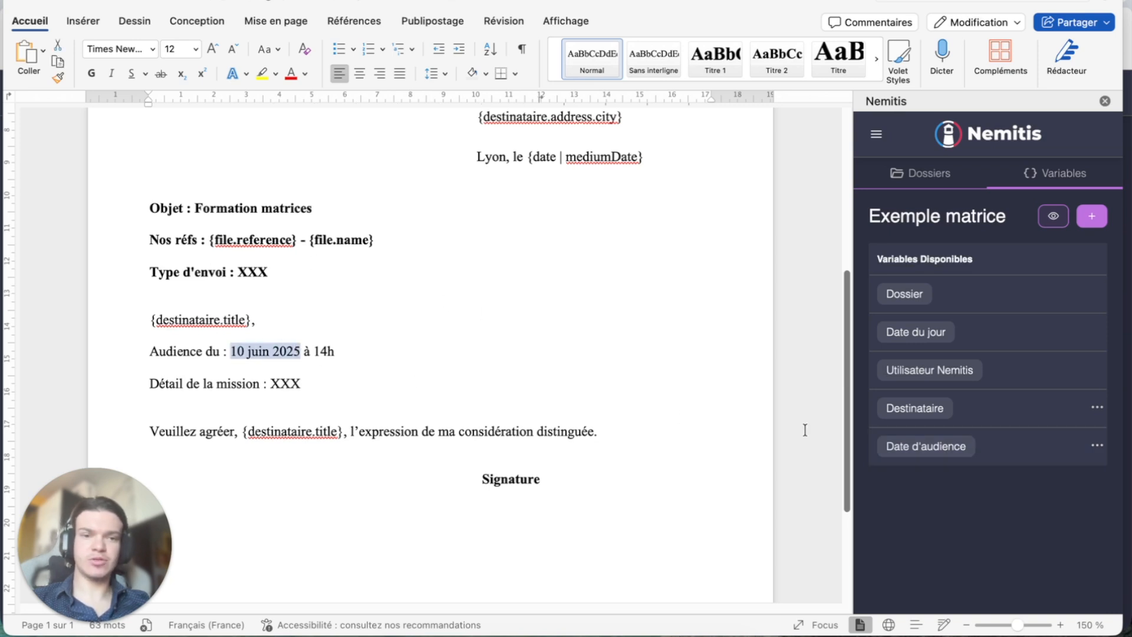
pyautogui.click(923, 447)
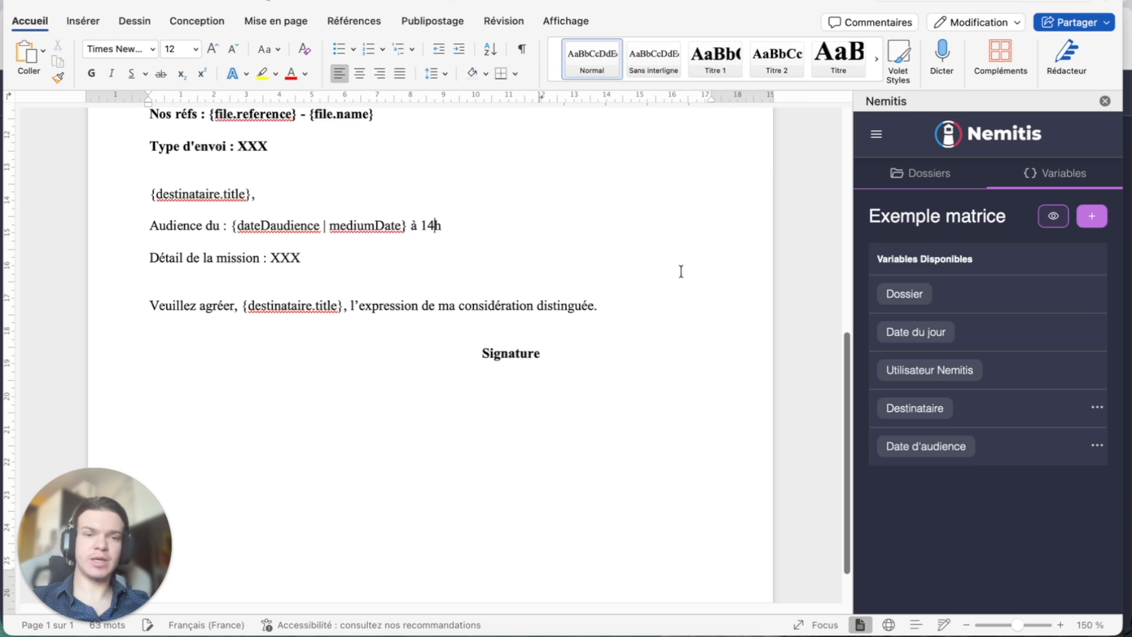
# Create a variable named "Heure de l'audience" of type "Texte court" and replace "14h" in the "Audience du" line with it
pyautogui.click(1092, 217)
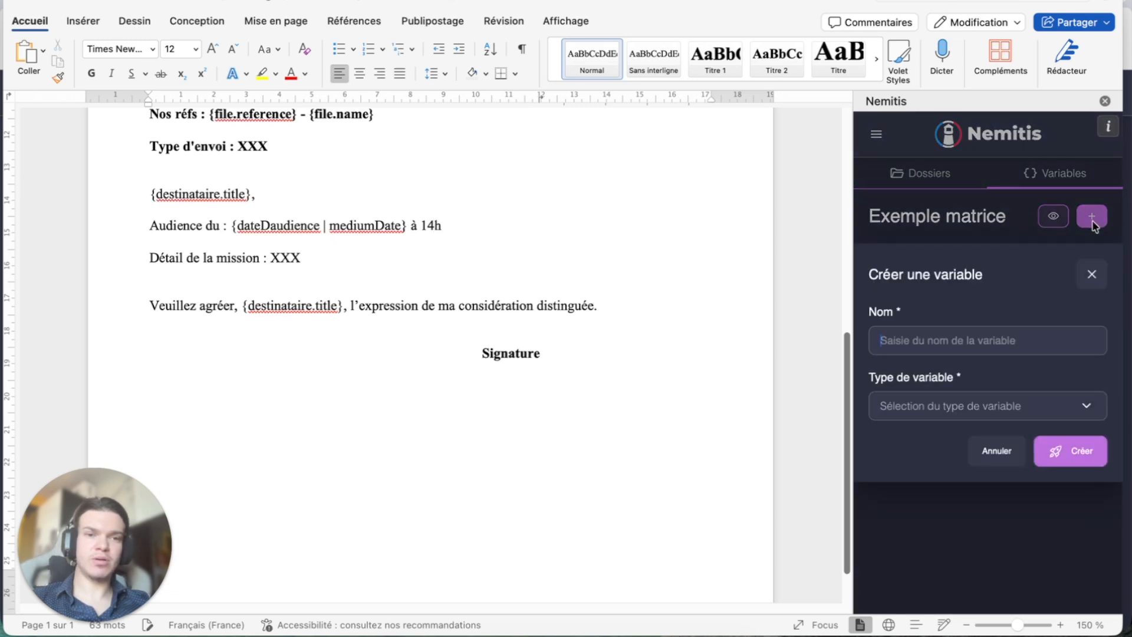
pyautogui.write("Heurre de l'audience")
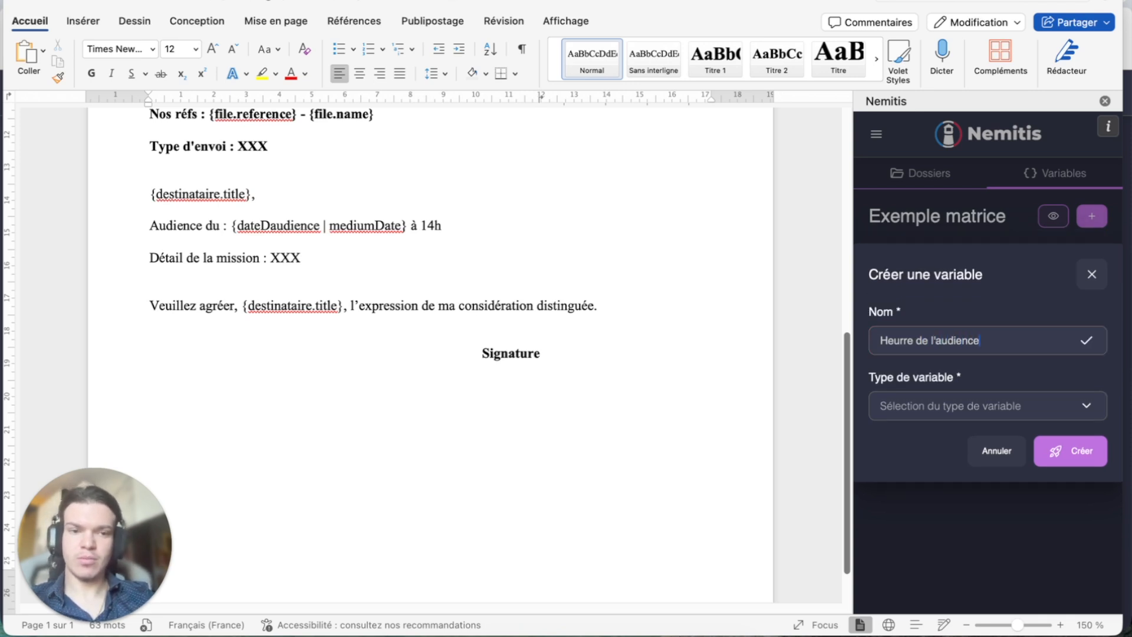
pyautogui.click(905, 337)
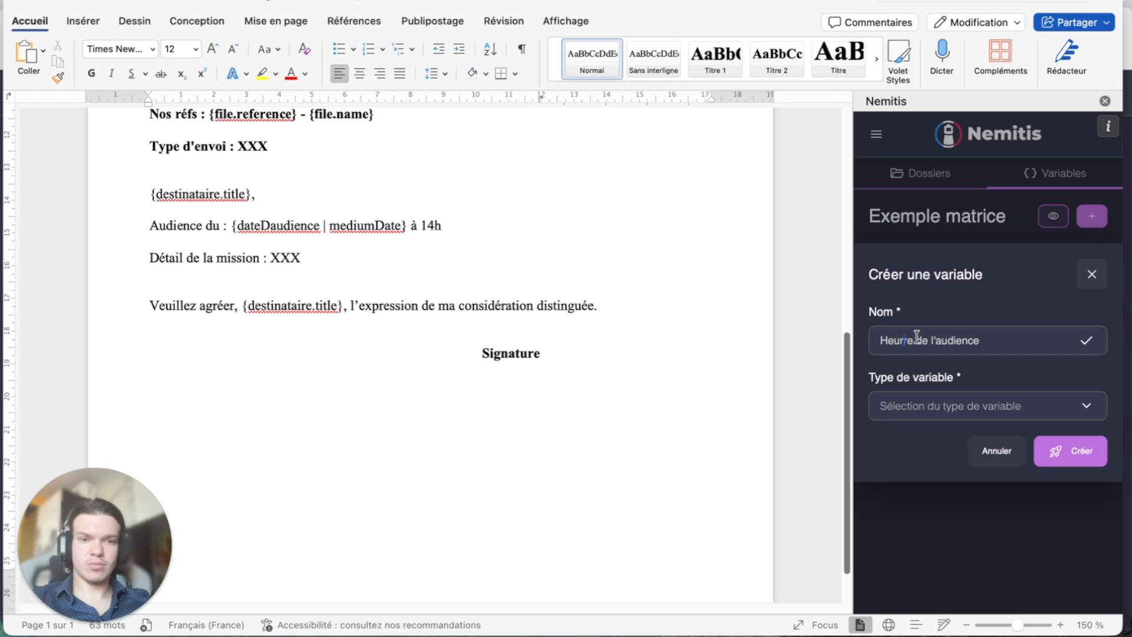
pyautogui.press('BackSpace')
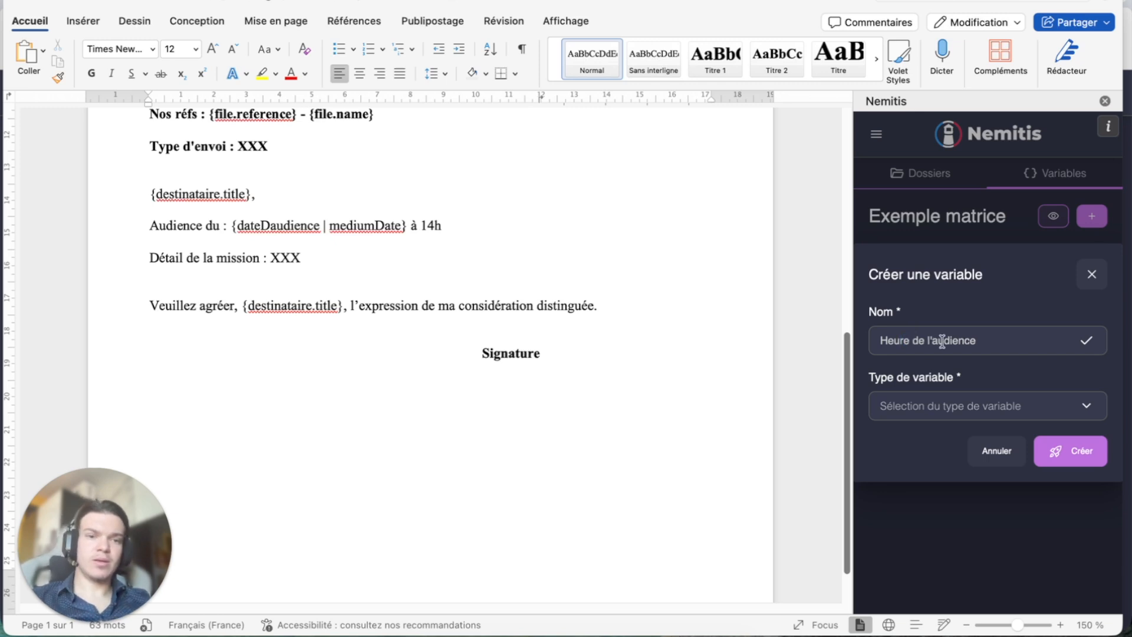
pyautogui.click(936, 407)
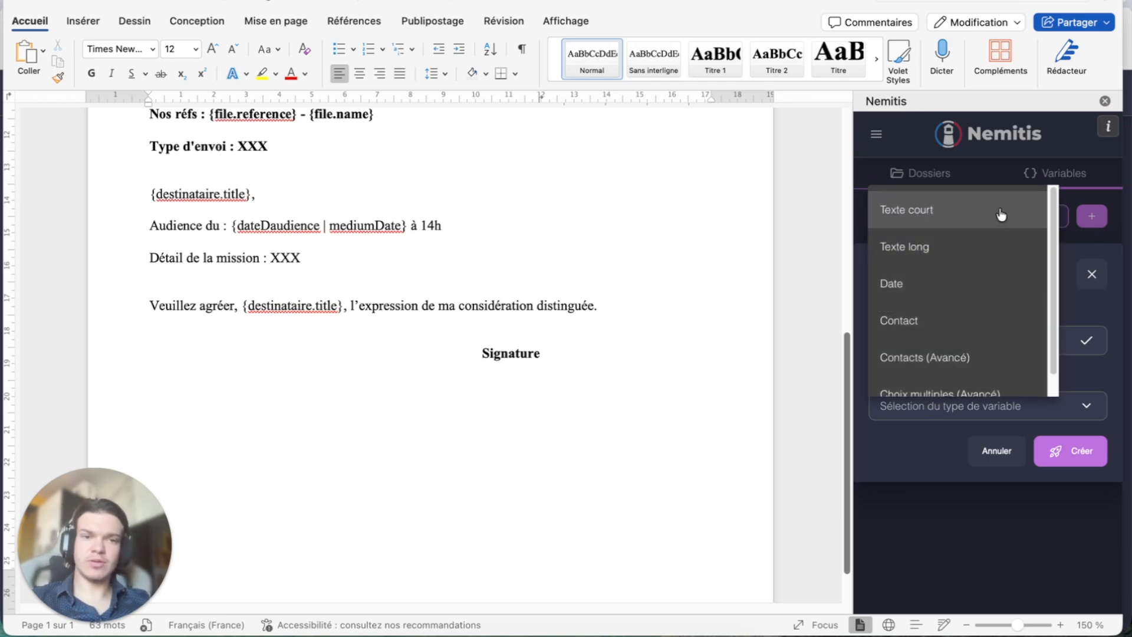
pyautogui.click(983, 217)
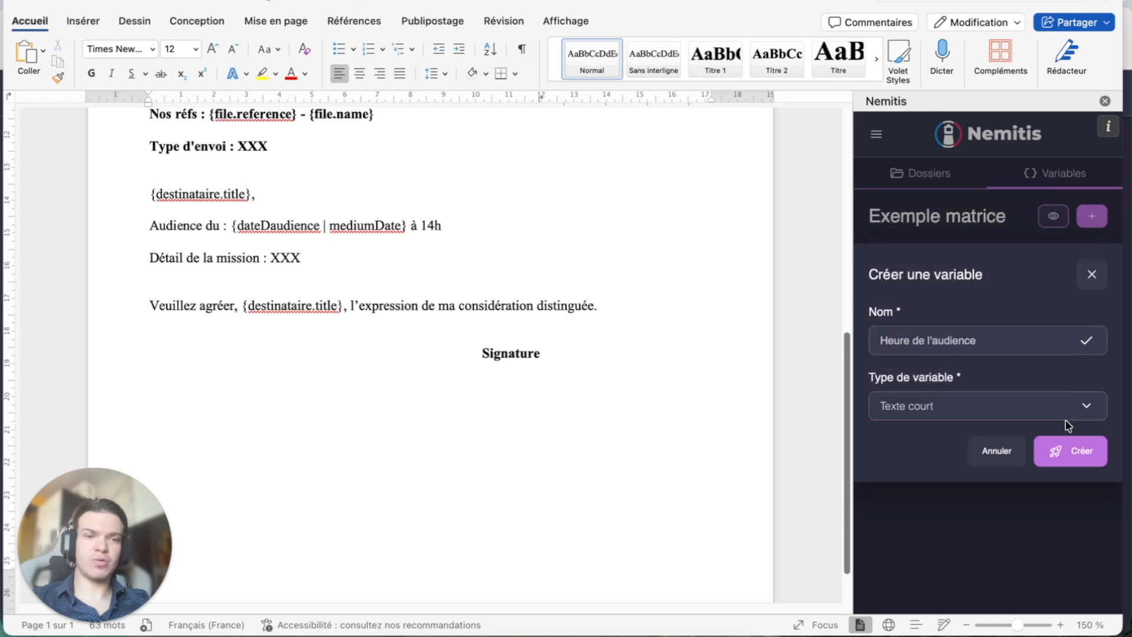
pyautogui.click(1076, 462)
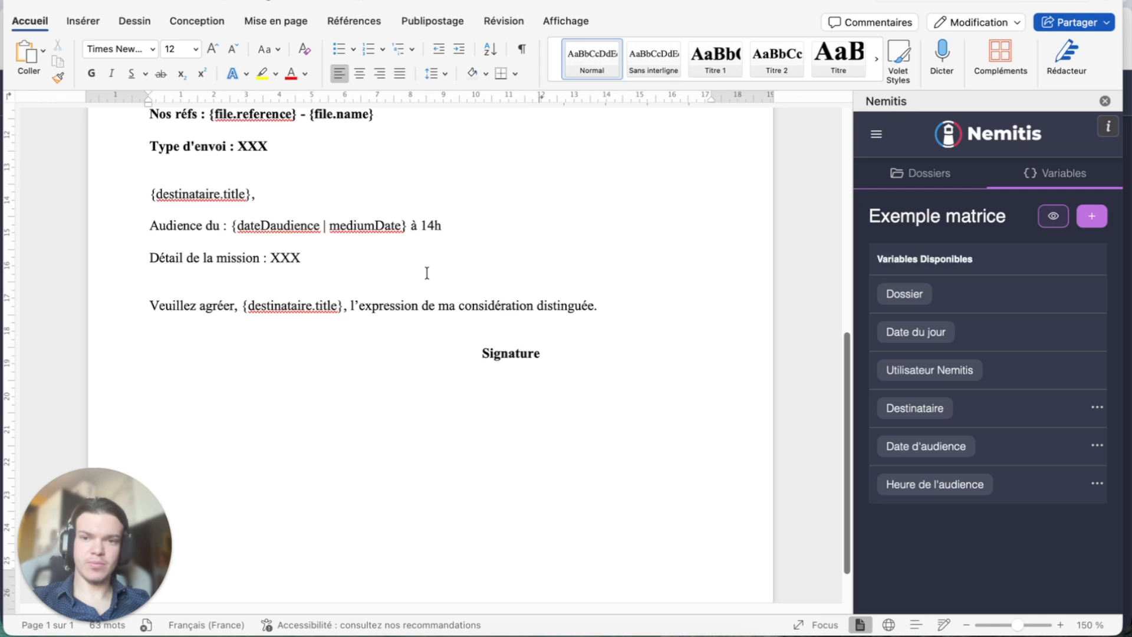
pyautogui.moveTo(422, 227); pyautogui.dragTo(442, 227)
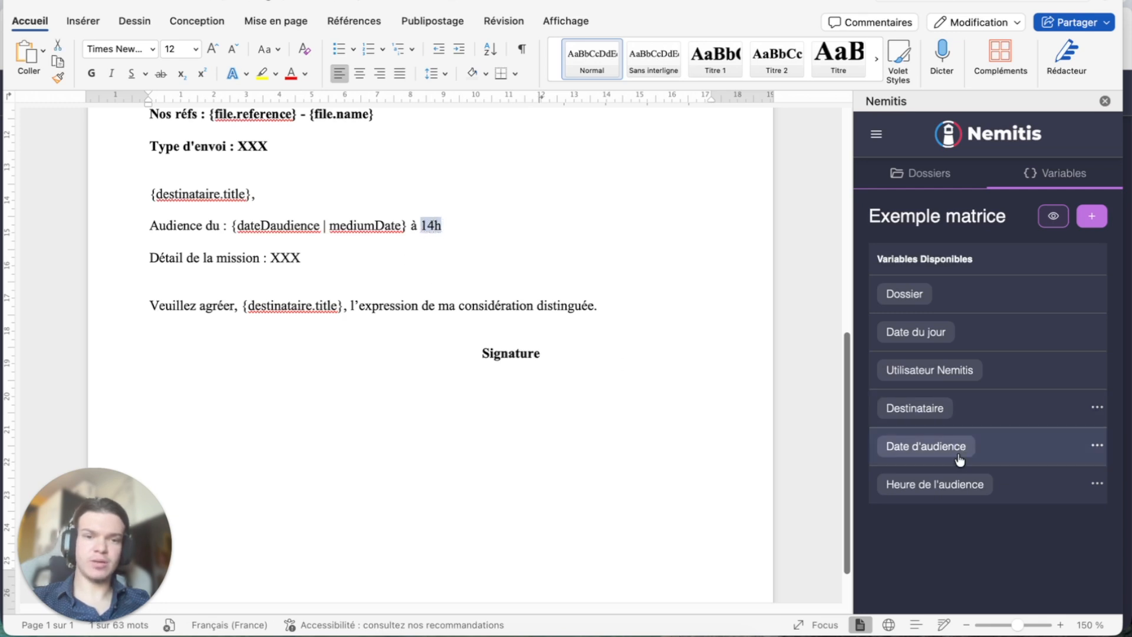
pyautogui.click(954, 479)
pyautogui.scroll(3, 680, 297)
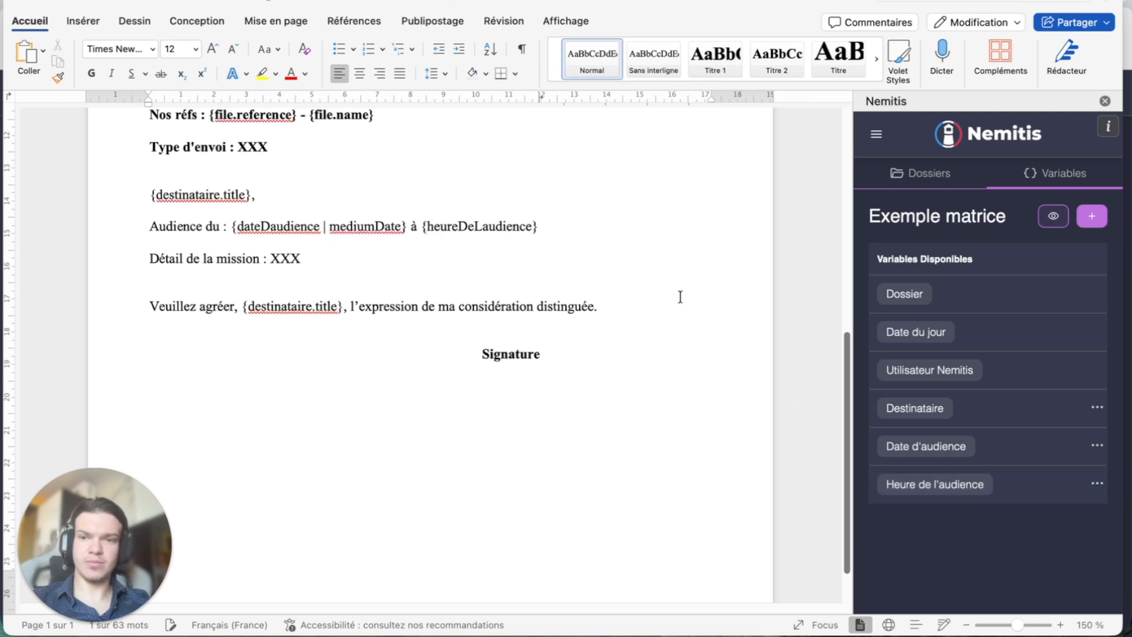
pyautogui.scroll(5, 680, 297)
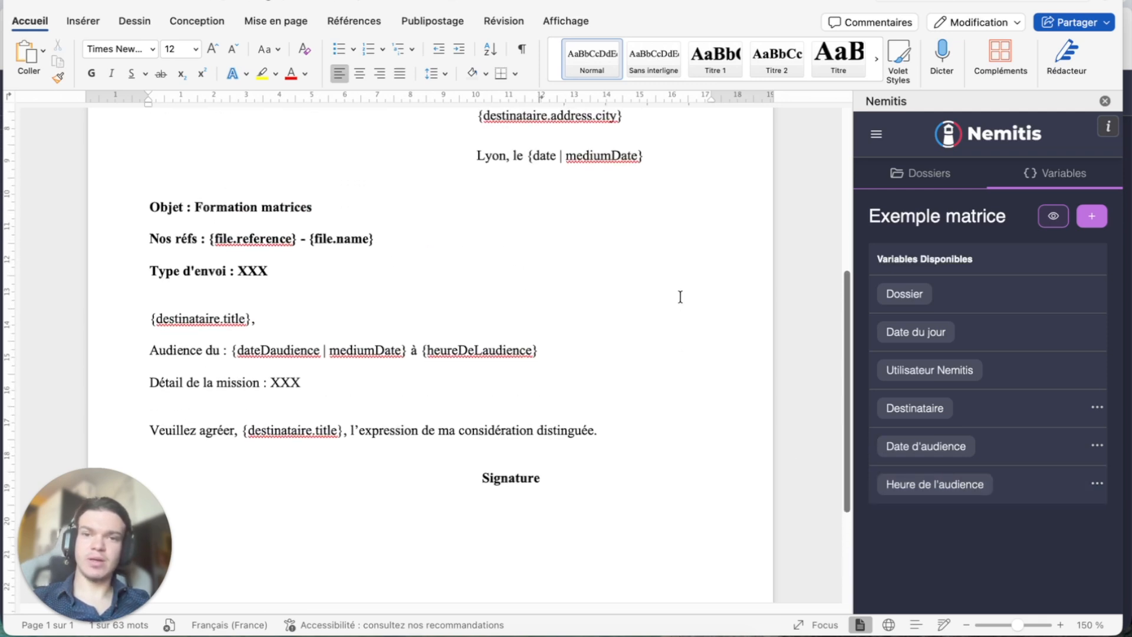
pyautogui.scroll(2, 680, 294)
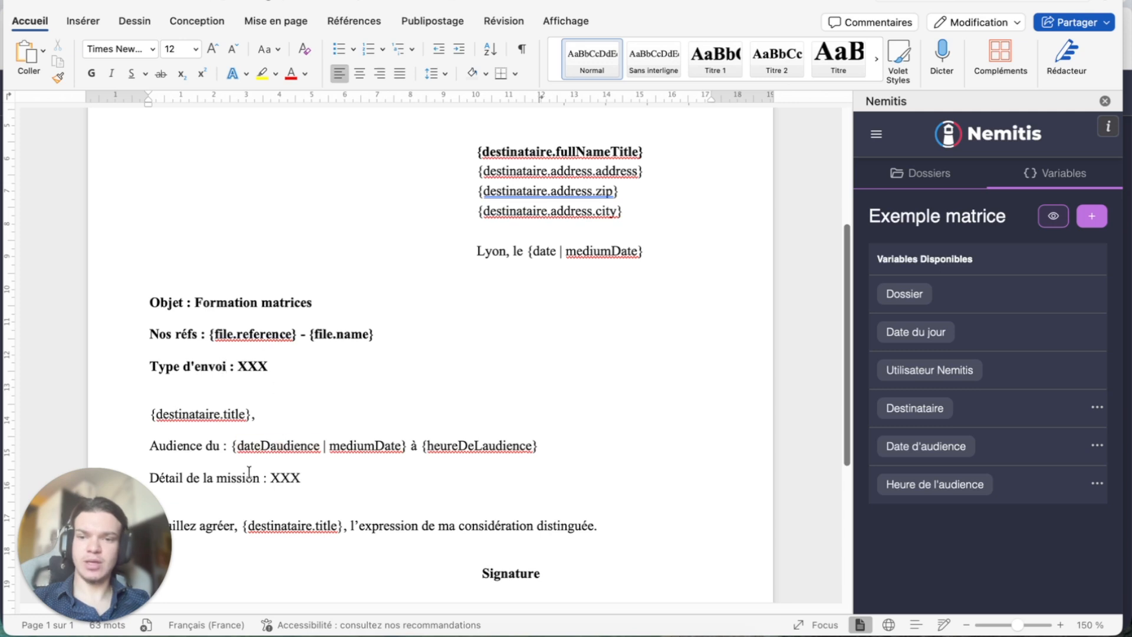
# Create a variable named "Mission de l'avocat" of type "Texte long" and replace "XXX" after "Détail de la mission" with it
pyautogui.scroll(-3, 421, 384)
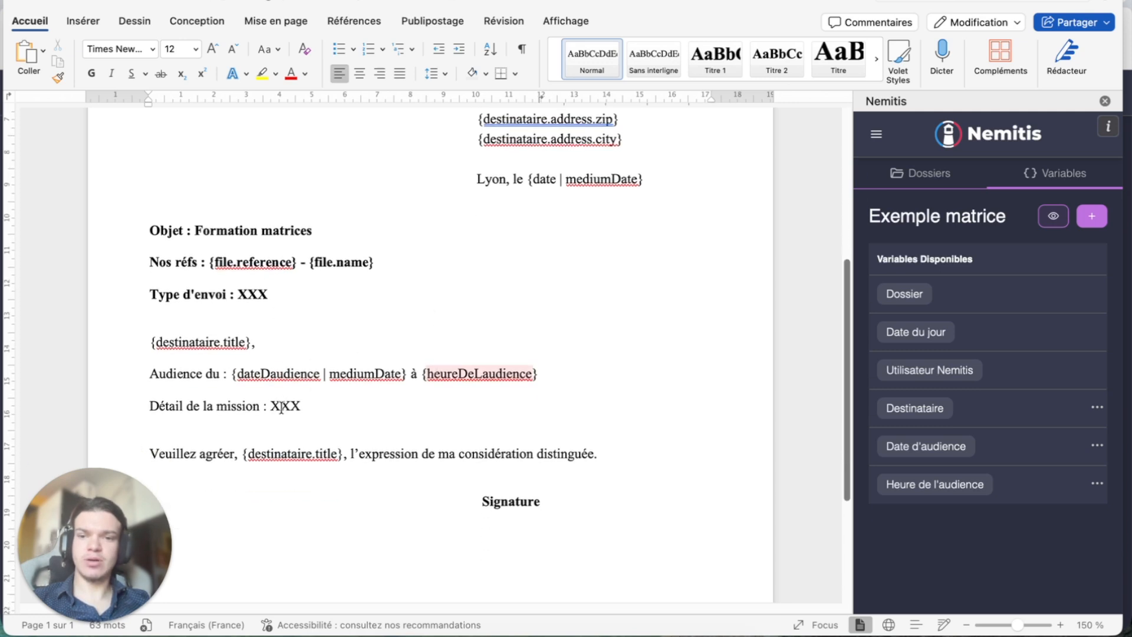
pyautogui.moveTo(271, 405); pyautogui.dragTo(301, 405)
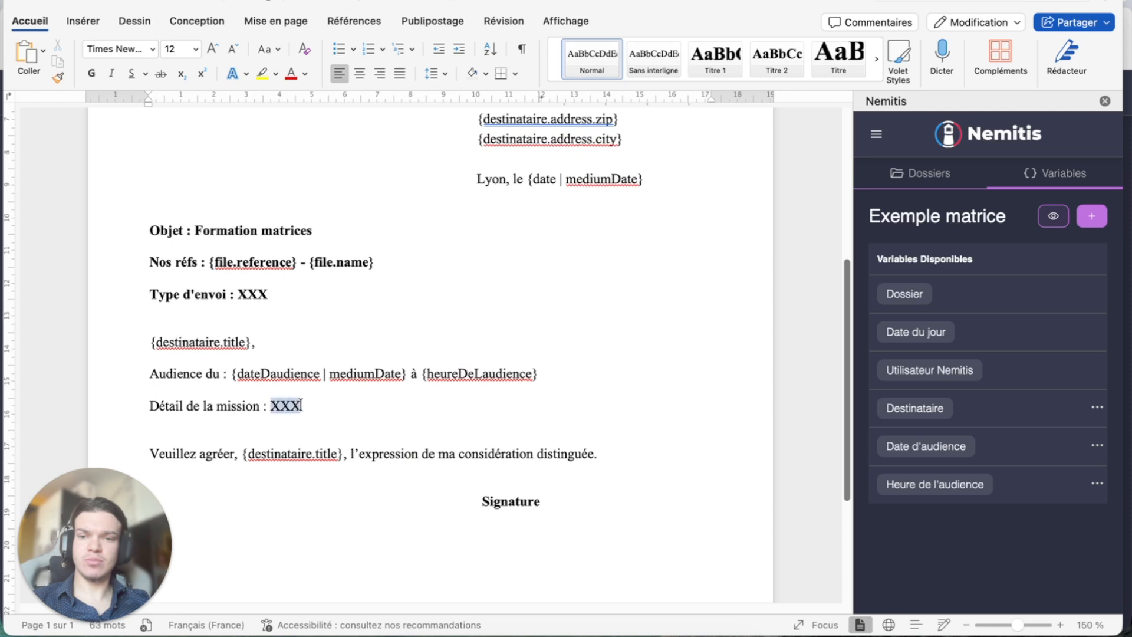
pyautogui.click(1090, 225)
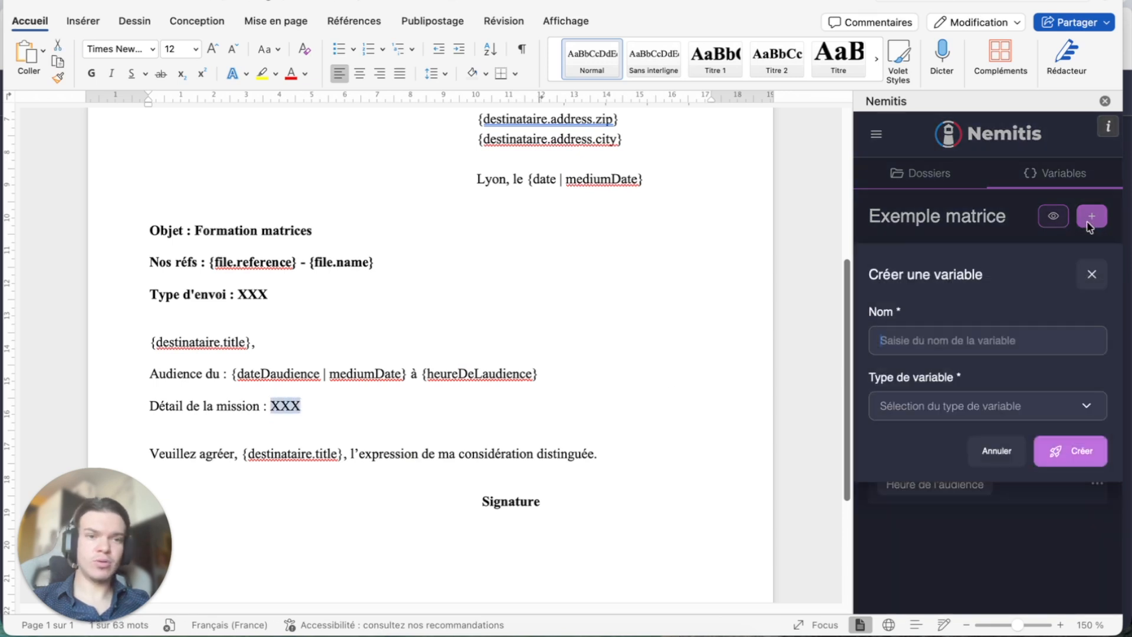
pyautogui.write('M')
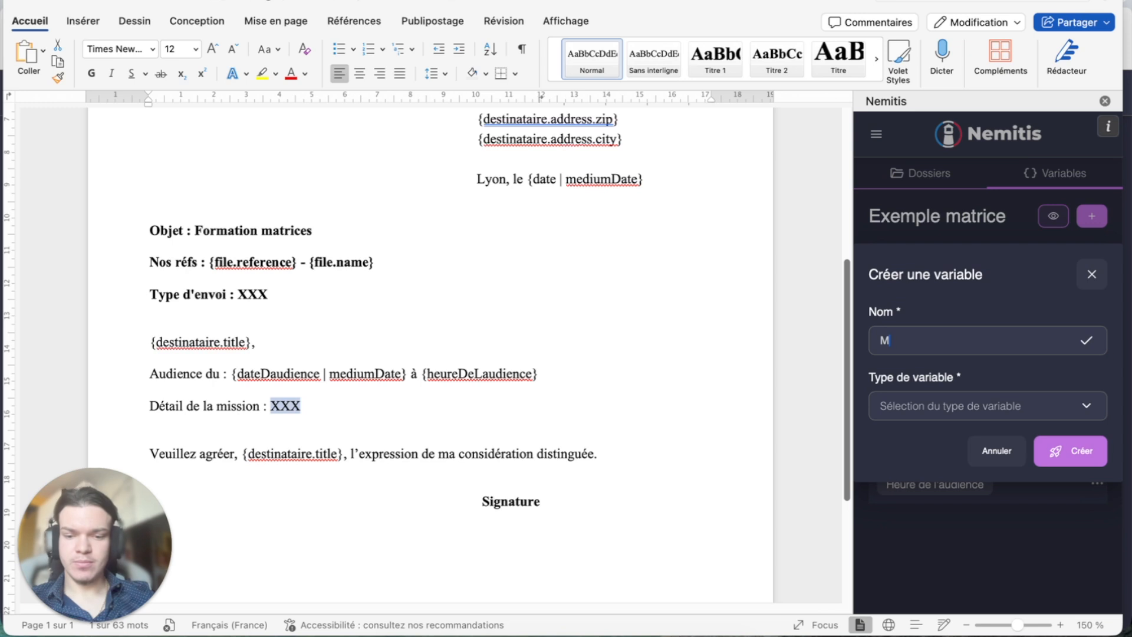
pyautogui.write('ission ')
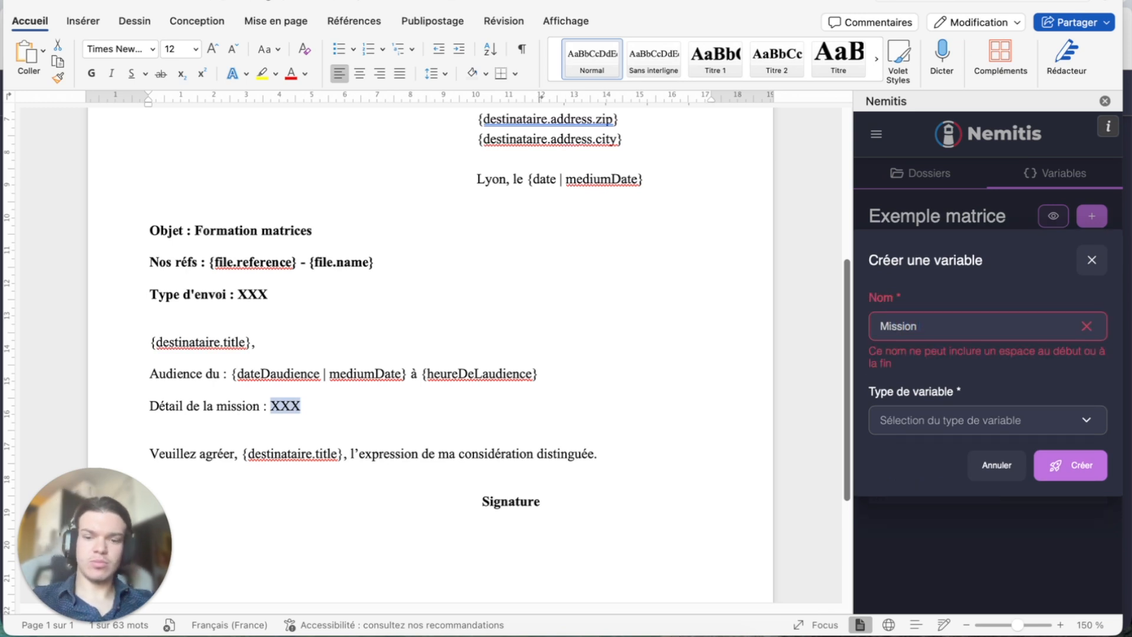
pyautogui.write("de l'avocat")
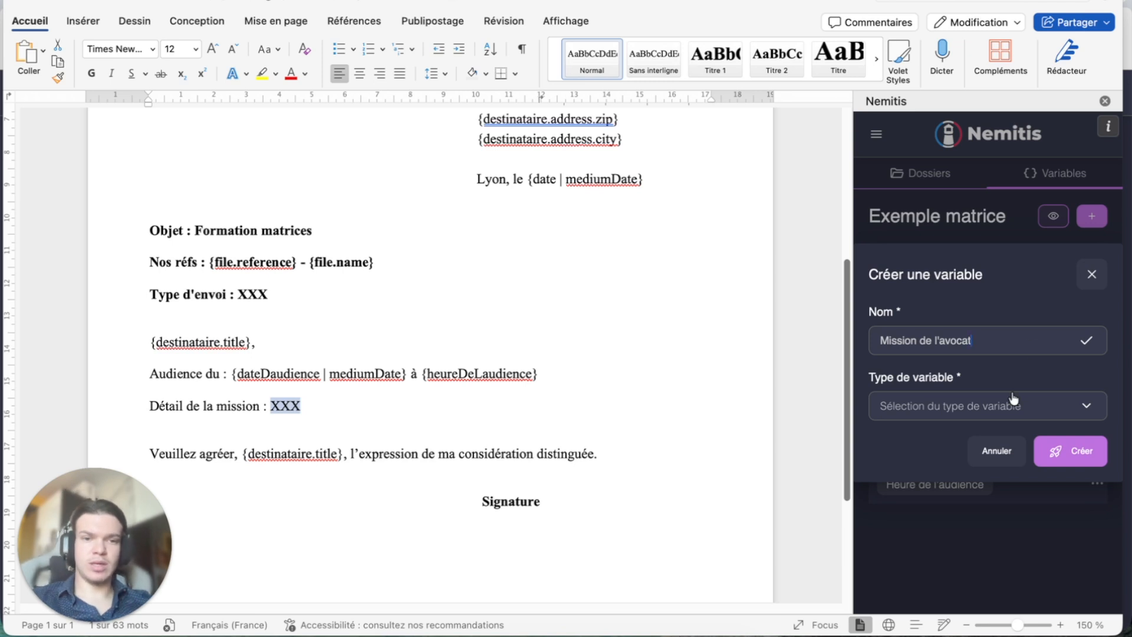
pyautogui.click(1005, 409)
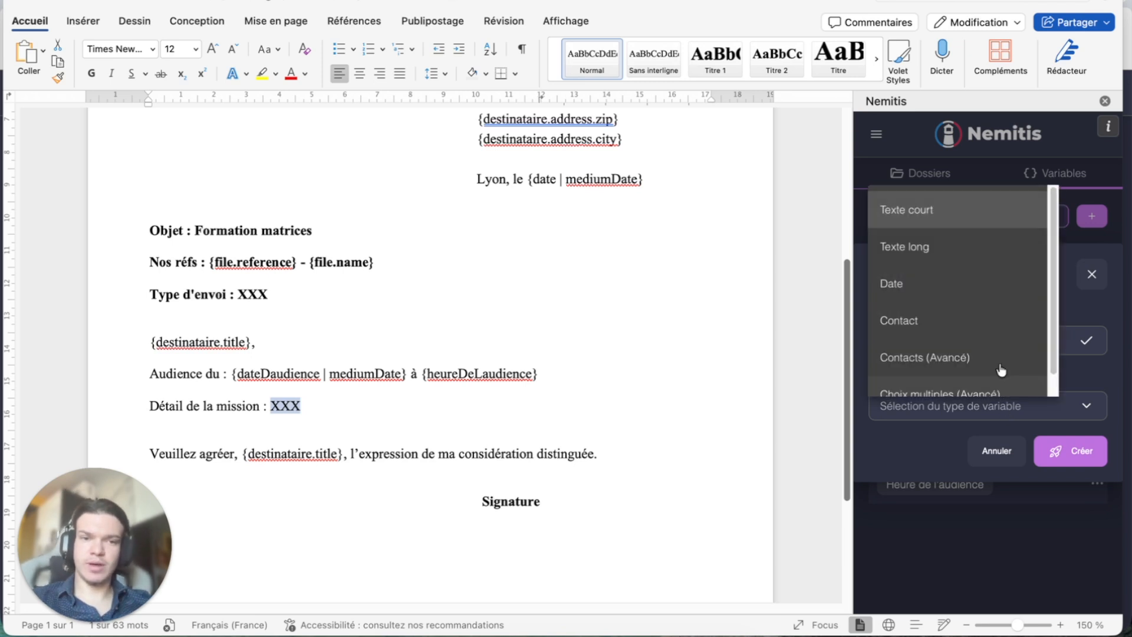
pyautogui.click(965, 252)
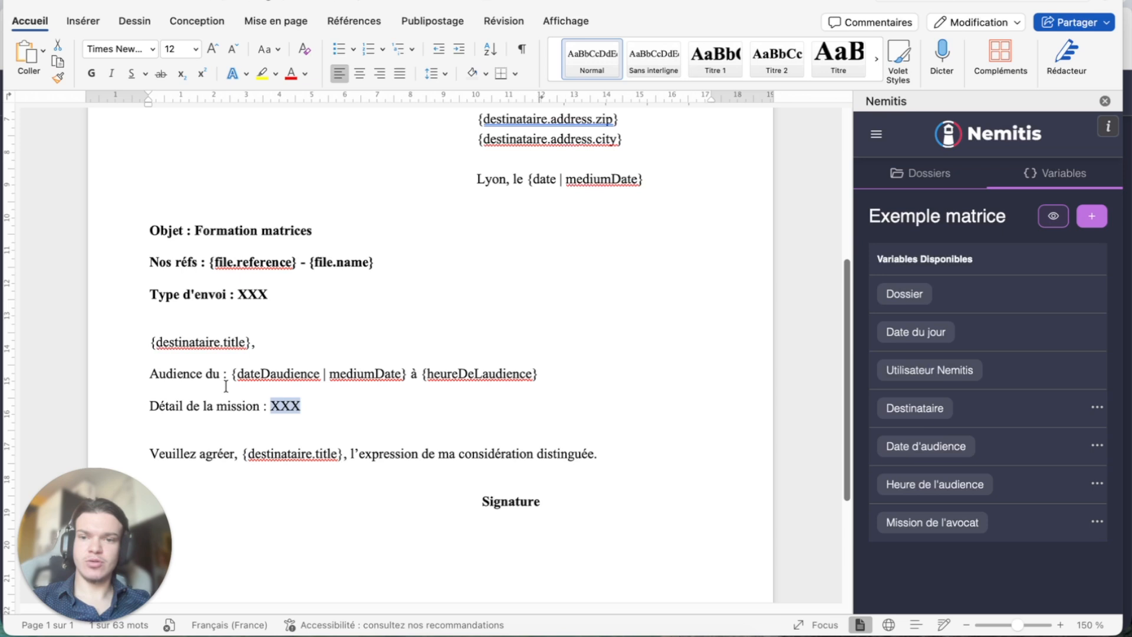
pyautogui.click(942, 524)
pyautogui.scroll(5, 659, 324)
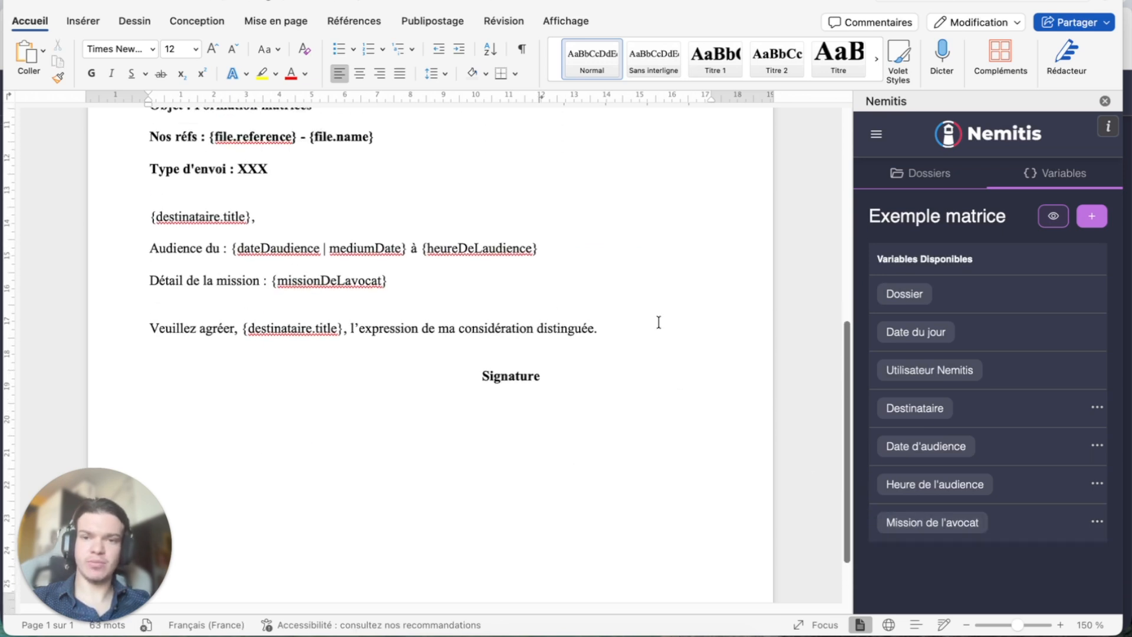
# Create a variable named "Type d'envoie" of type "Choix multiples (Avancé)" with the options LRAR, Mail and Courrier
pyautogui.scroll(1, 659, 318)
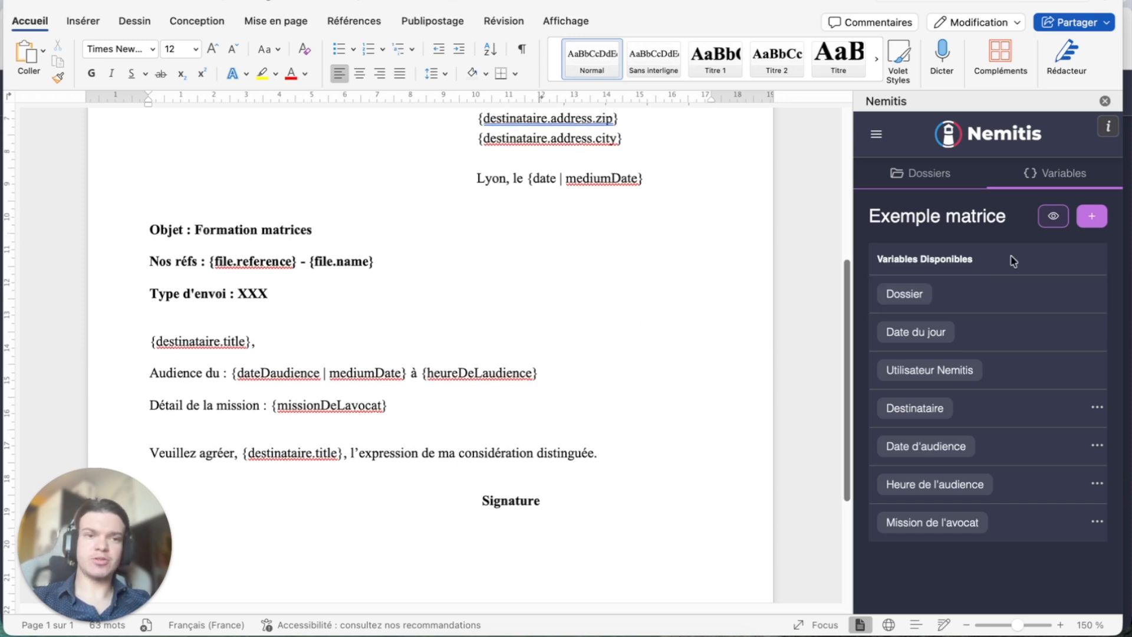
pyautogui.click(1089, 222)
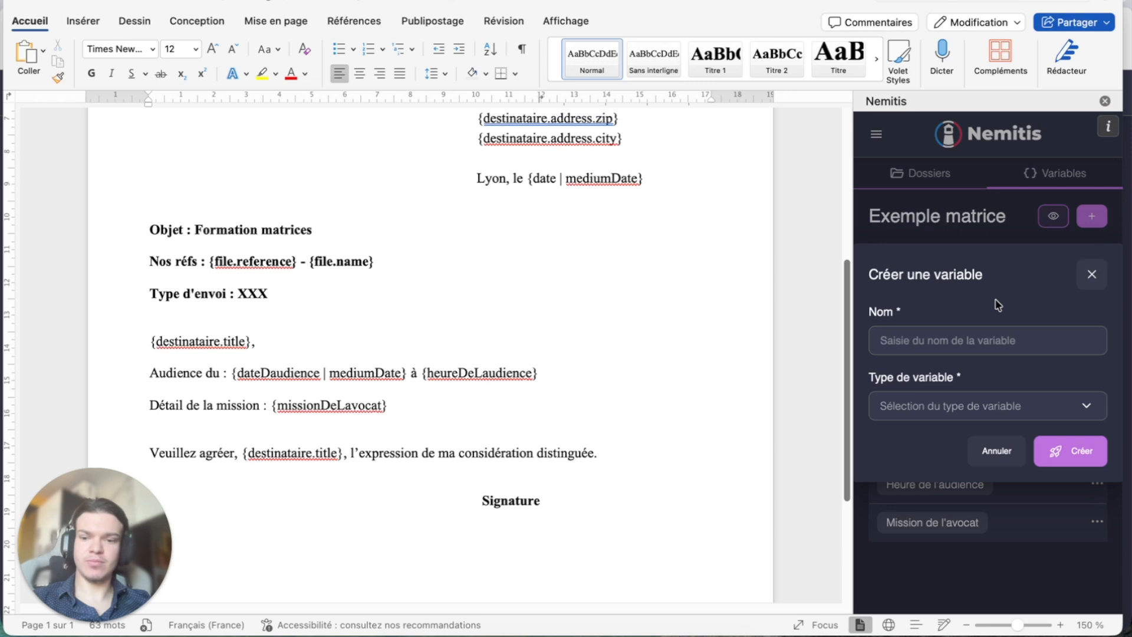
pyautogui.write("Type d'envoie")
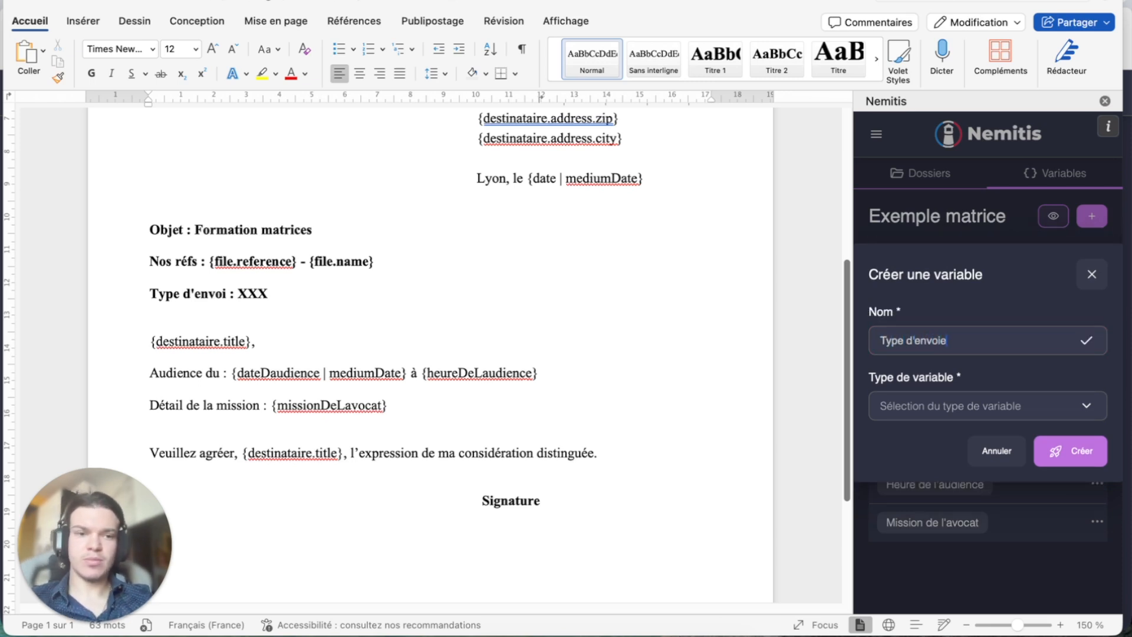
pyautogui.click(980, 407)
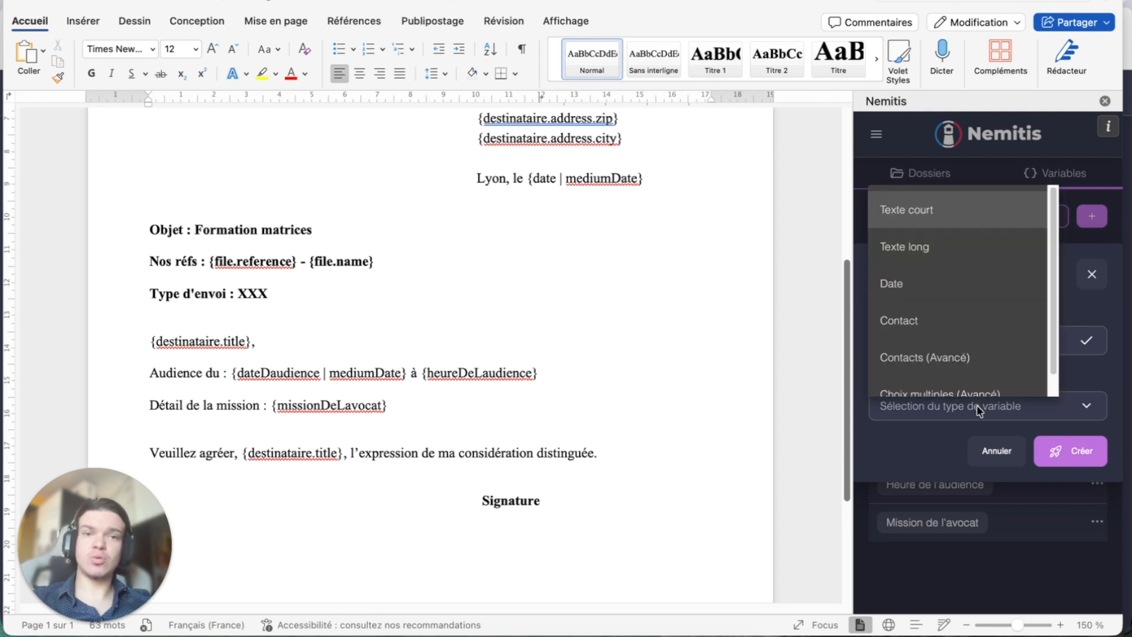
pyautogui.click(953, 372)
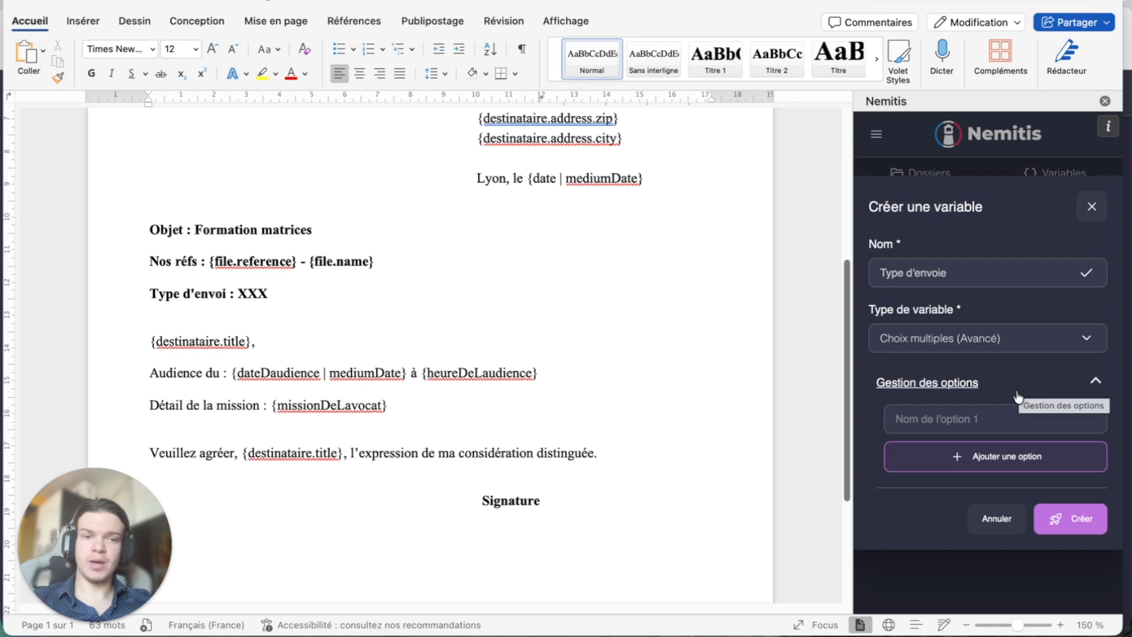
pyautogui.click(1001, 416)
pyautogui.write('LRAR')
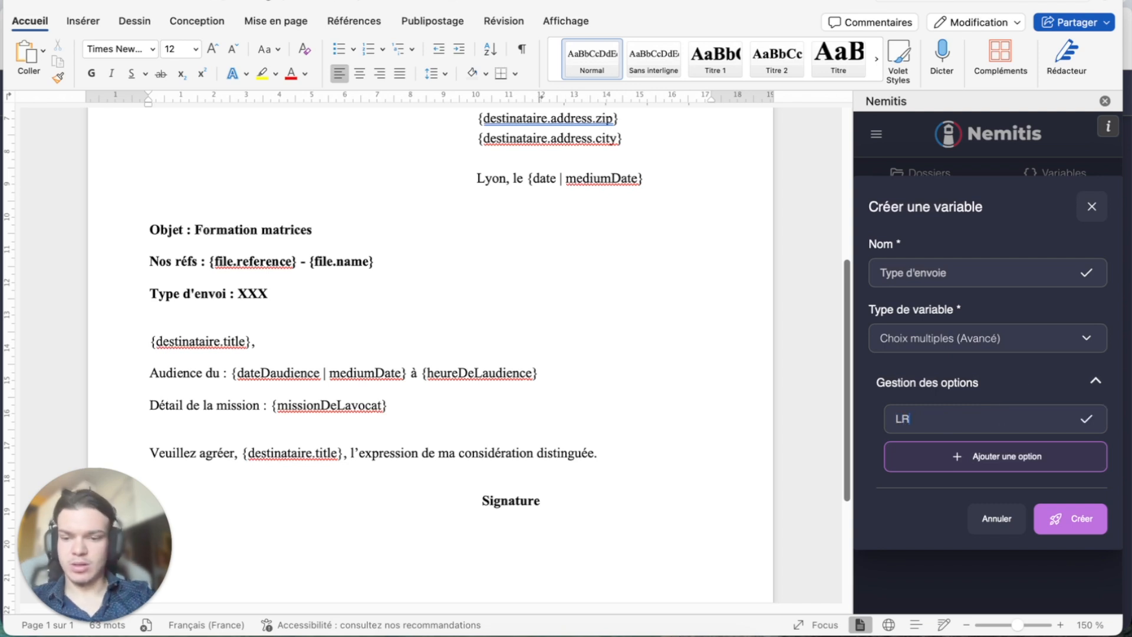
pyautogui.click(1005, 466)
pyautogui.write('Mail')
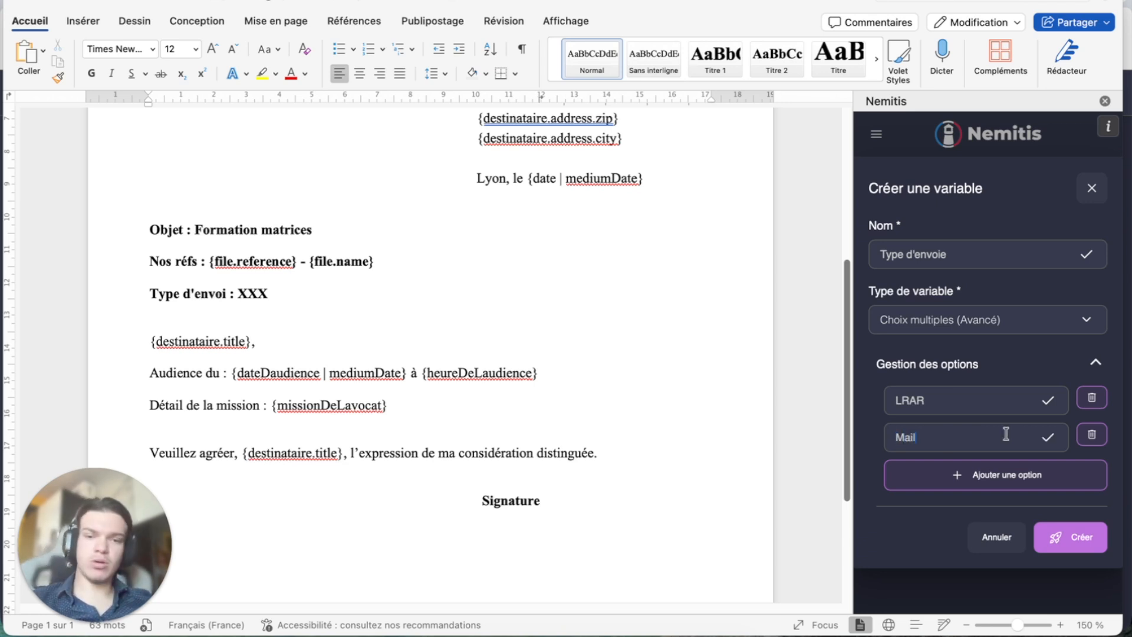
pyautogui.click(1029, 476)
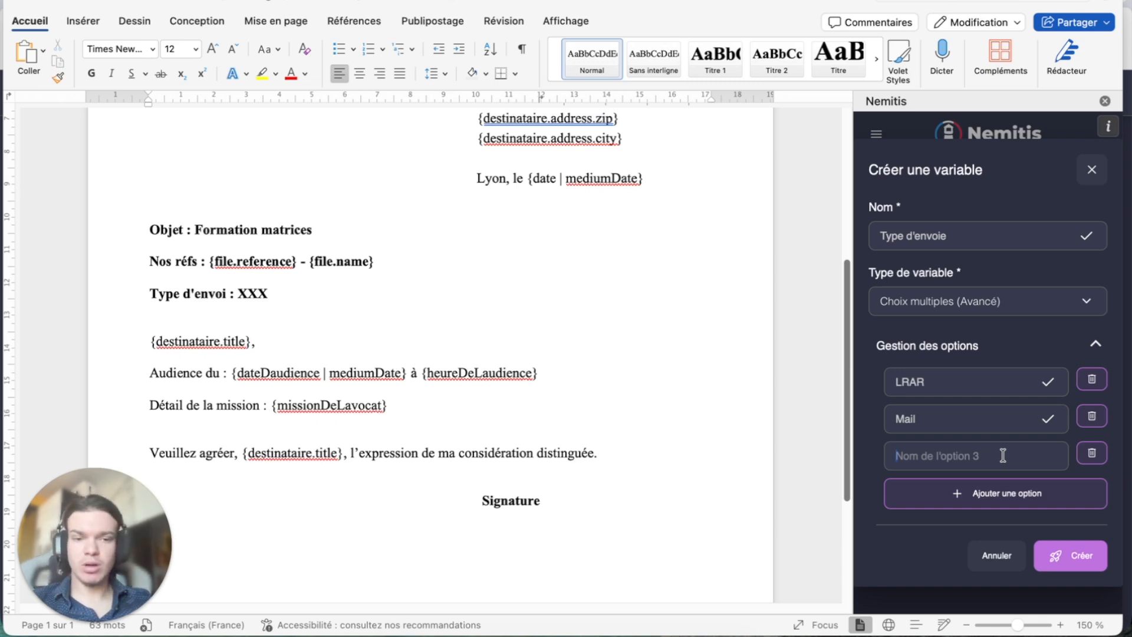
pyautogui.write('Courrier')
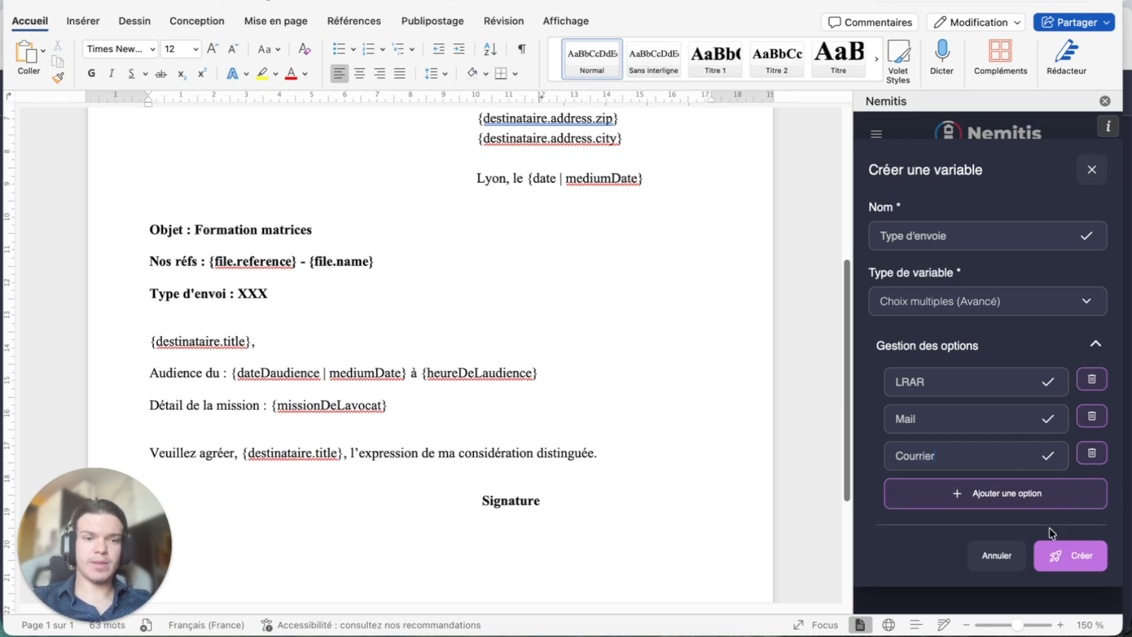
pyautogui.click(1063, 568)
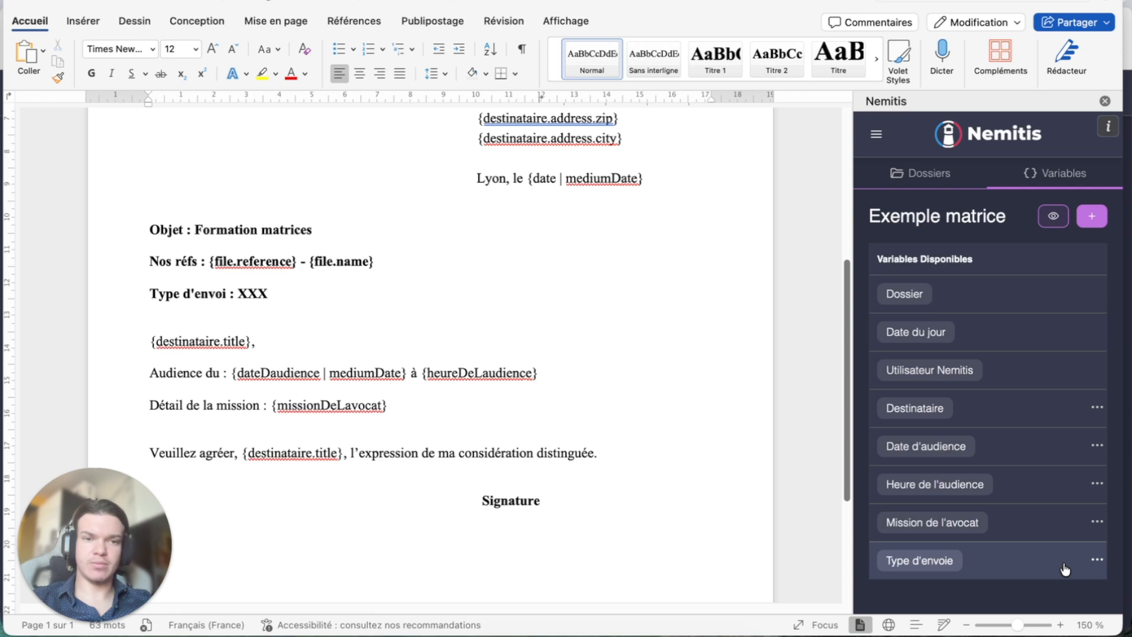
# Replace "XXX" in the "Type d'envoi" line with the variable "Type d'envoie"
pyautogui.moveTo(238, 293); pyautogui.dragTo(265, 293)
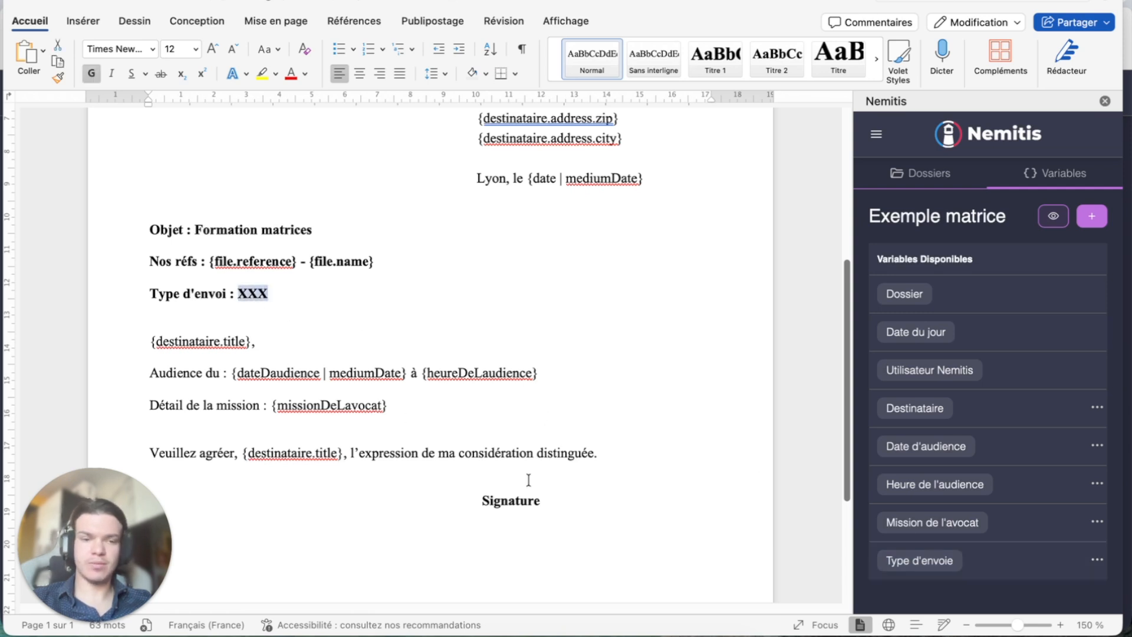
pyautogui.click(926, 565)
pyautogui.scroll(2, 624, 277)
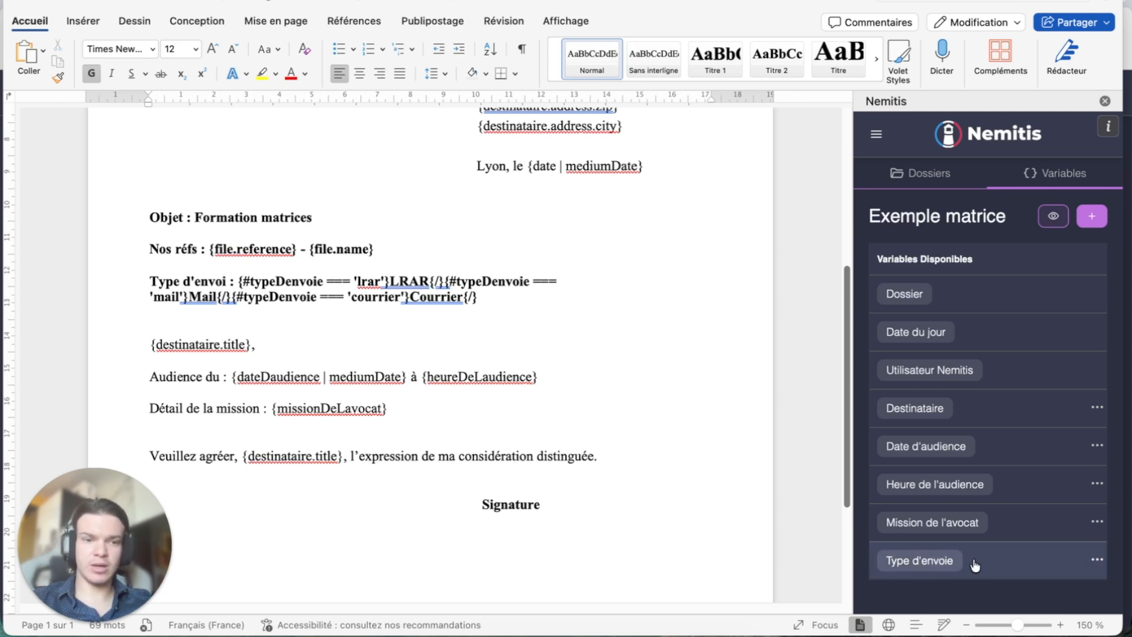
# Rename the variable "Type d'envoie" as "Type d'envoi"
pyautogui.click(1095, 562)
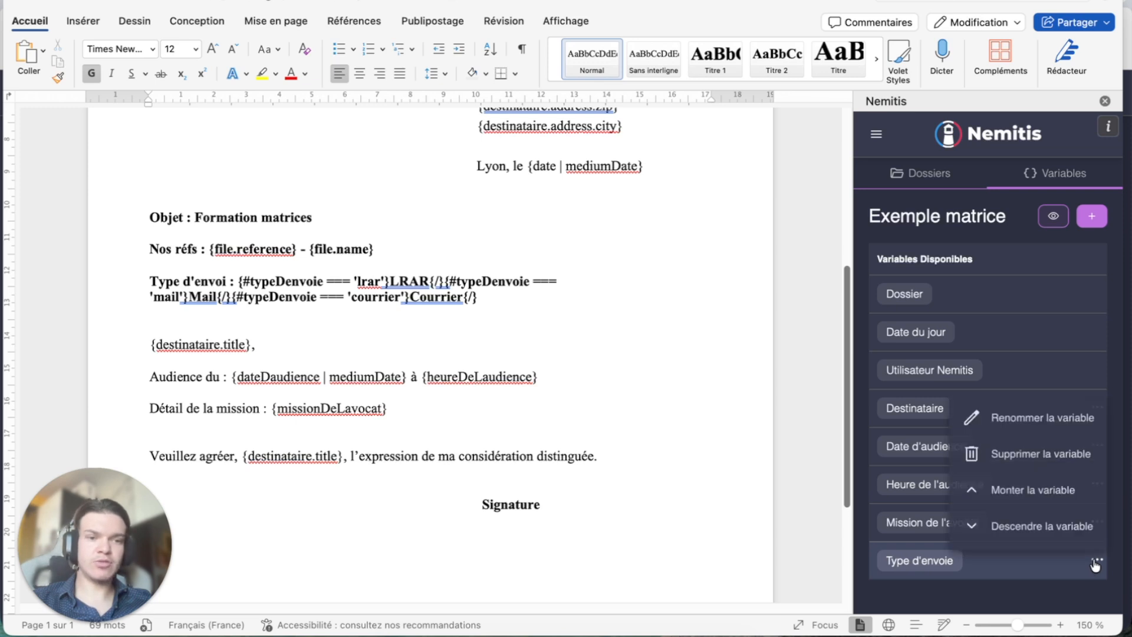
pyautogui.click(1040, 416)
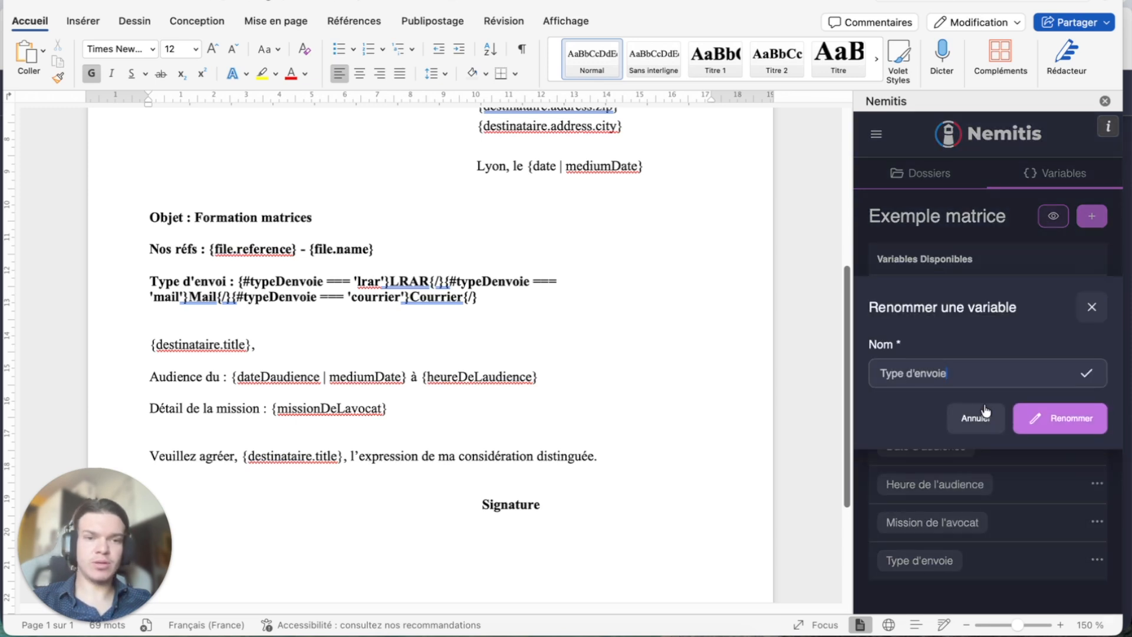
pyautogui.press('BackSpace')
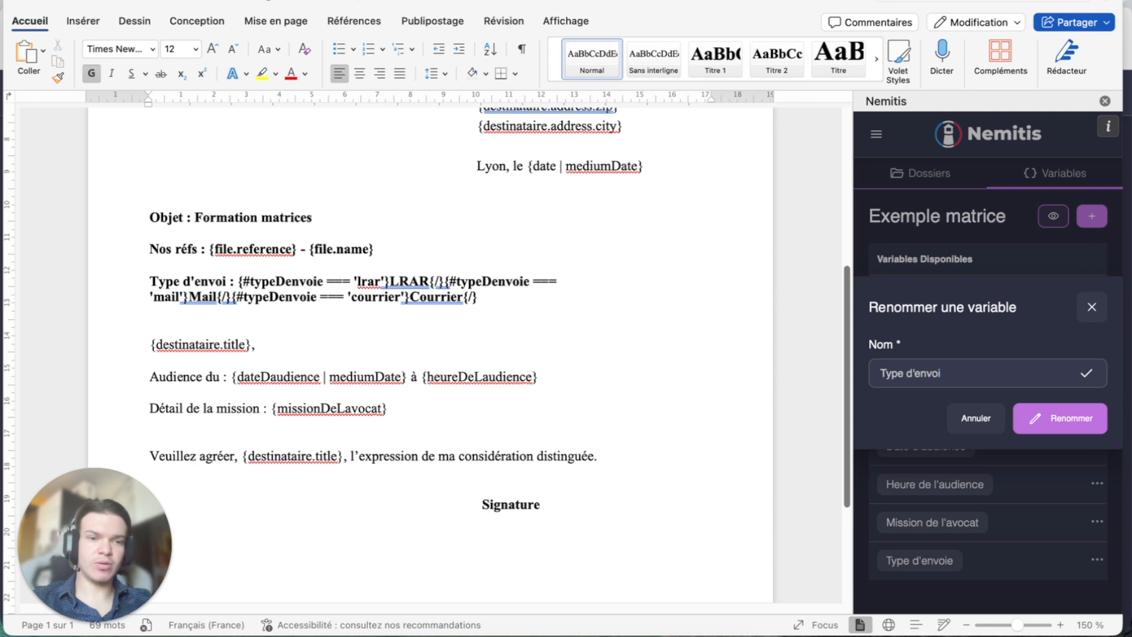
pyautogui.click(1058, 420)
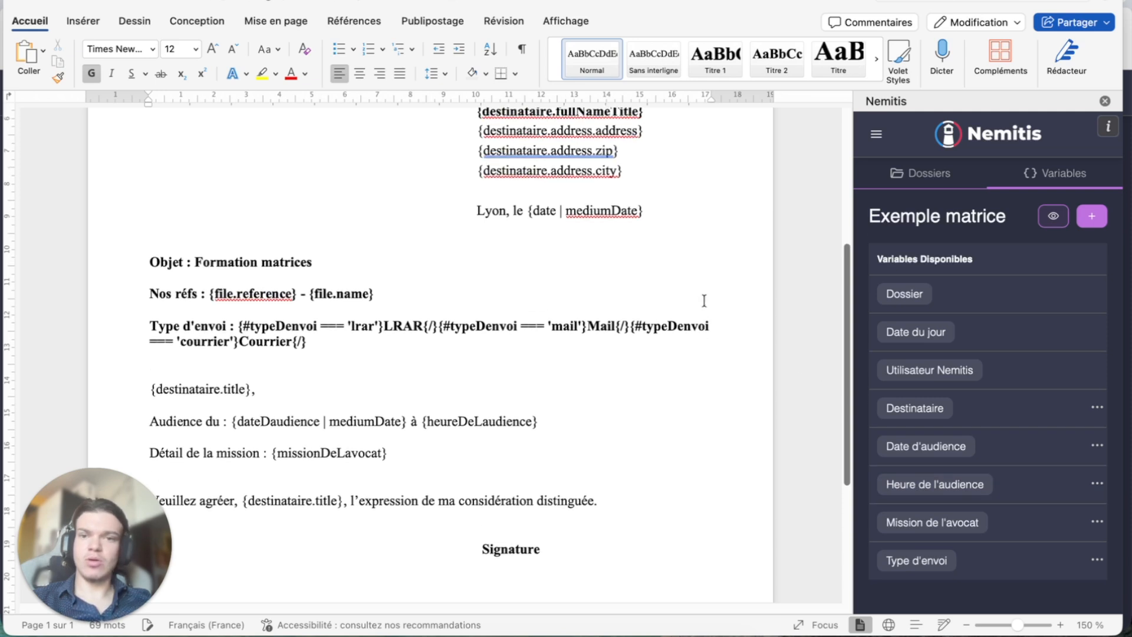
# Open the document configuration for previewing the template and choose the dossier listed just after "test"
pyautogui.scroll(1, 709, 300)
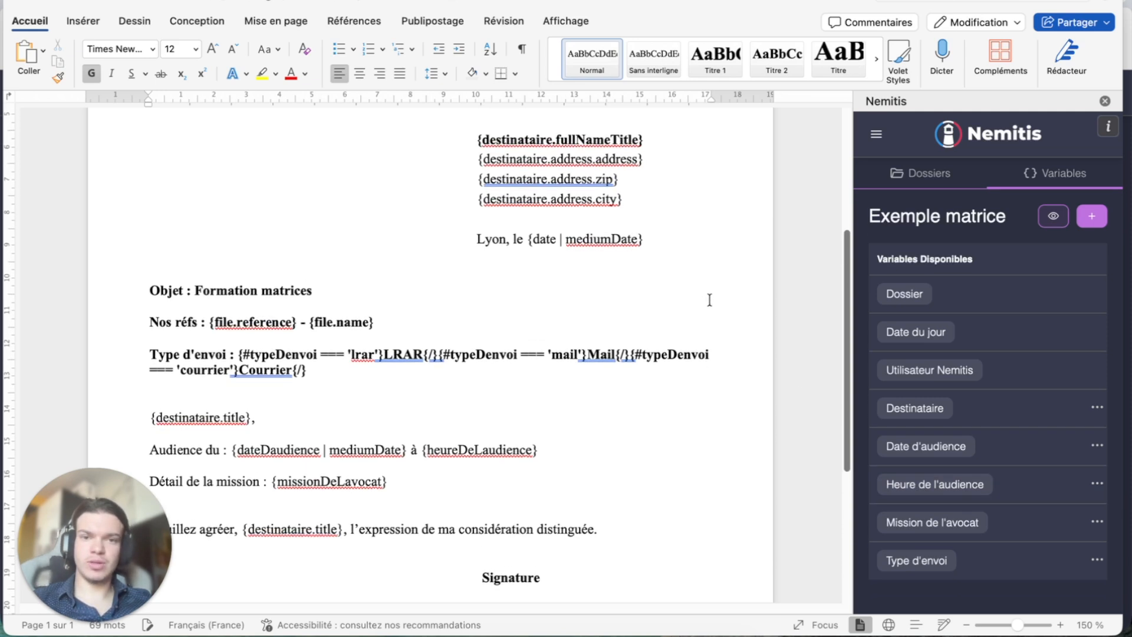
pyautogui.scroll(5, 712, 300)
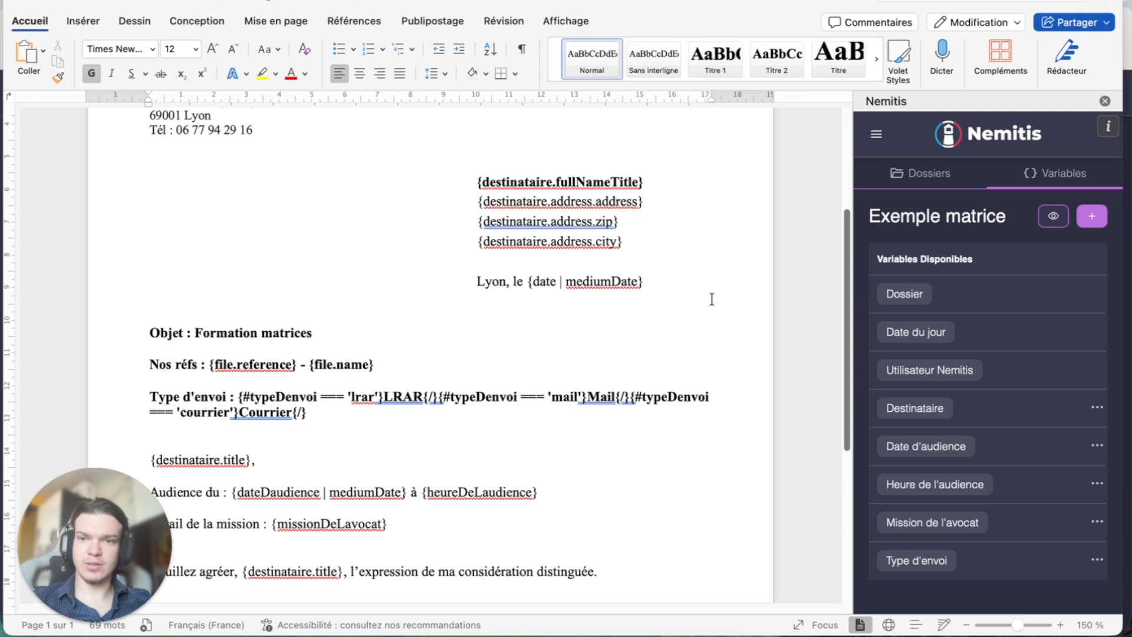
pyautogui.scroll(1, 712, 299)
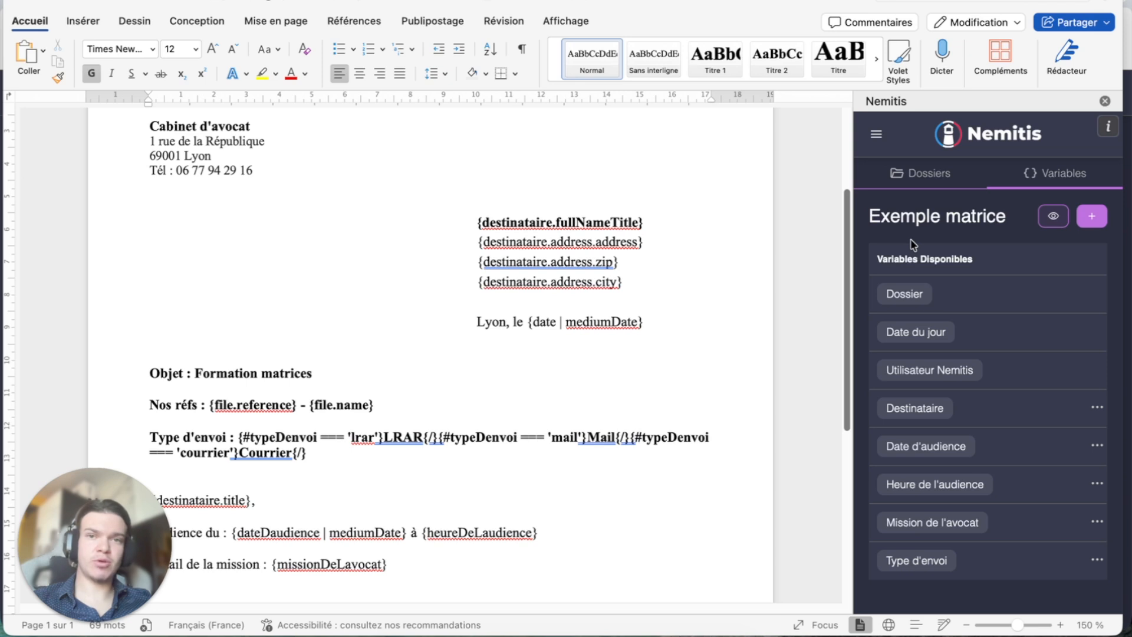
pyautogui.click(1053, 226)
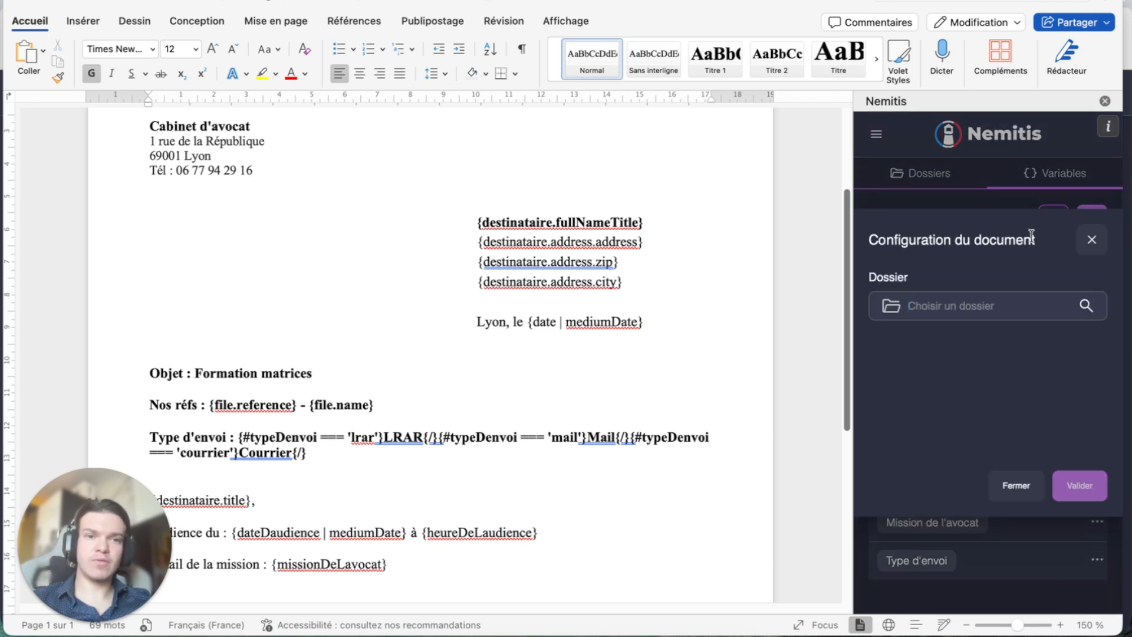
pyautogui.click(982, 304)
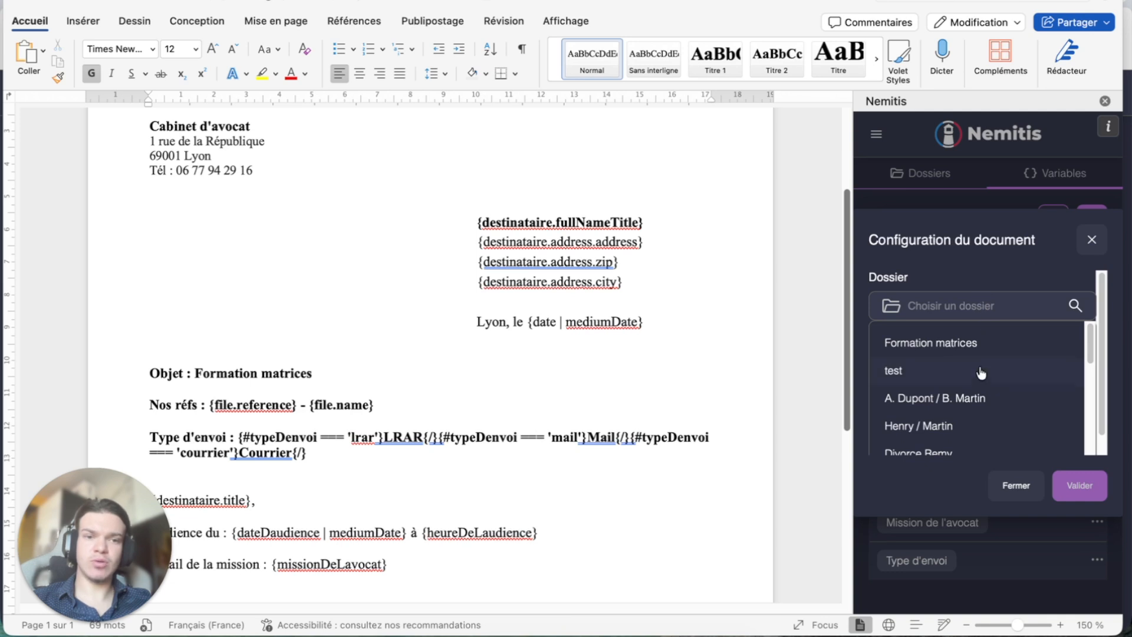
pyautogui.scroll(-2, 967, 415)
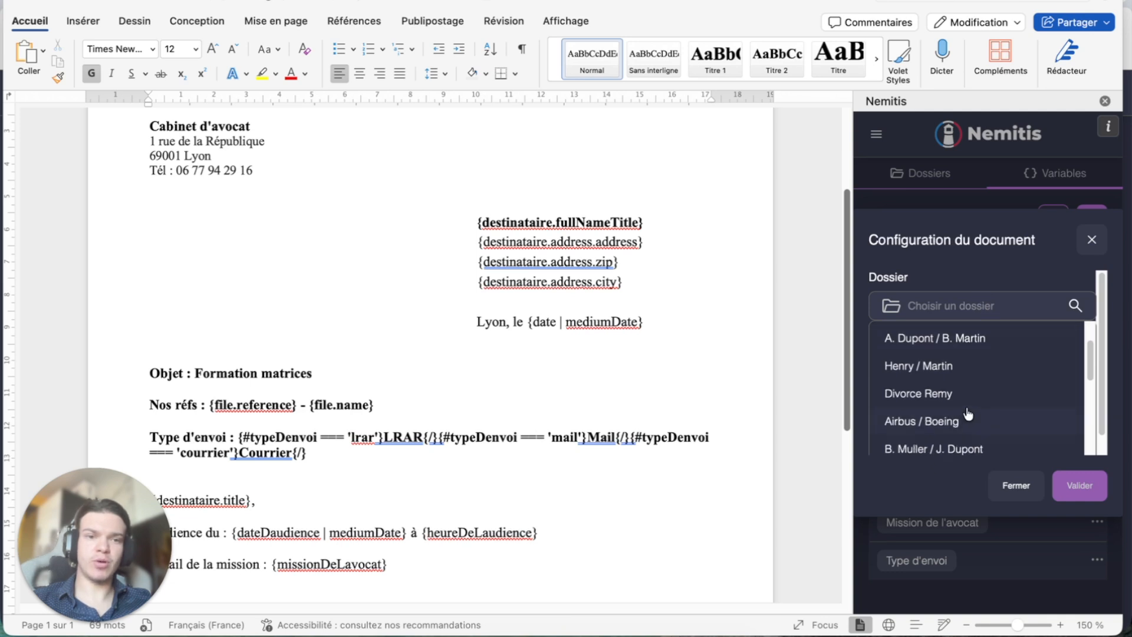
pyautogui.click(965, 339)
pyautogui.scroll(-2, 963, 339)
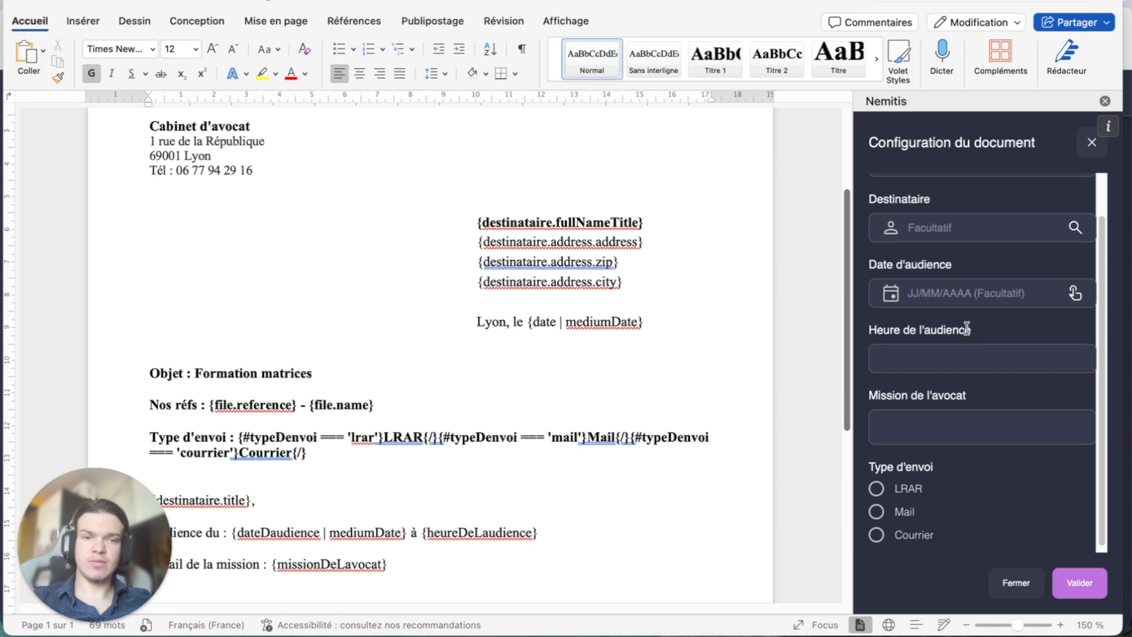
# Set the Destinataire to the first contact listed for the chosen dossier
pyautogui.scroll(2, 962, 294)
pyautogui.click(961, 272)
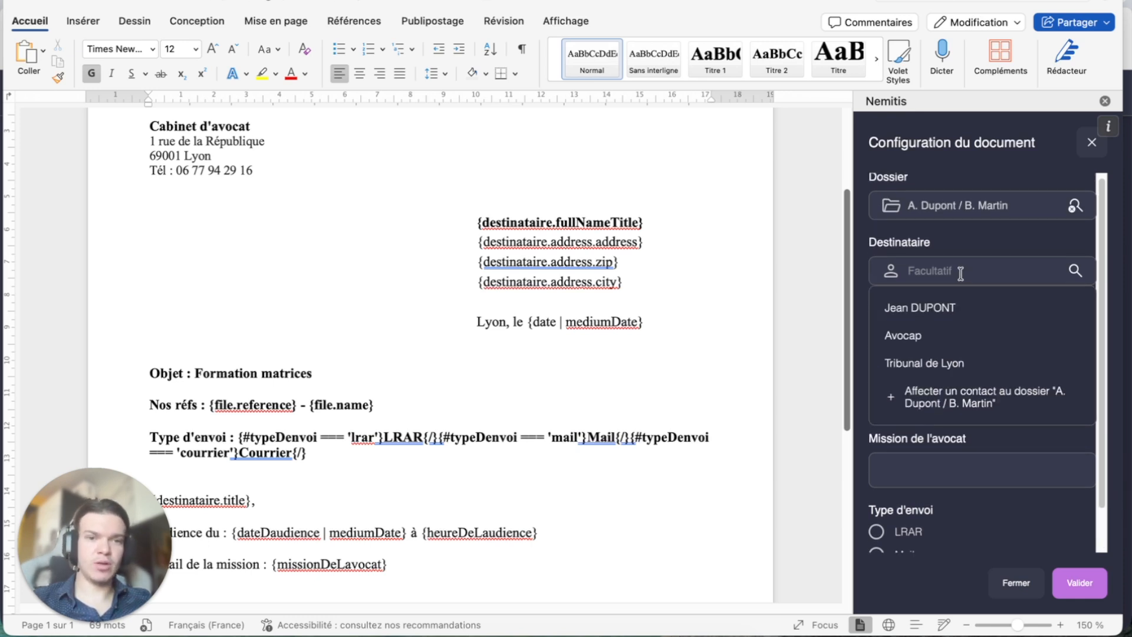
pyautogui.click(972, 309)
# Set the preview's Date d'audience to 17/10/2025 and the Heure de l'audience to 14h
pyautogui.scroll(-2, 1020, 348)
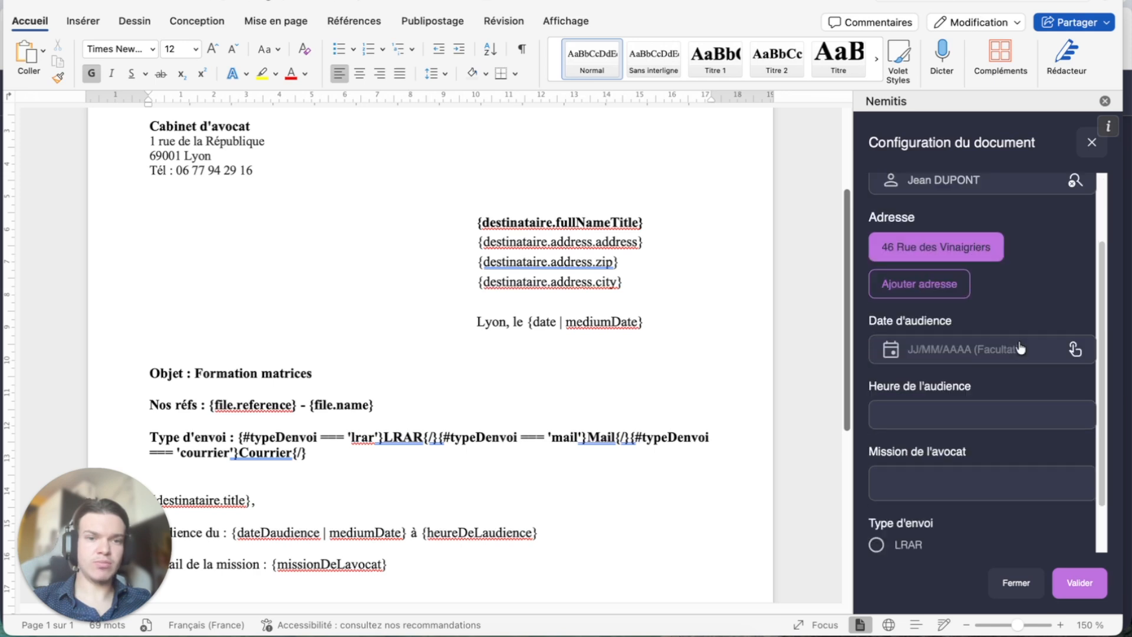
pyautogui.scroll(-1, 1020, 348)
pyautogui.click(1072, 304)
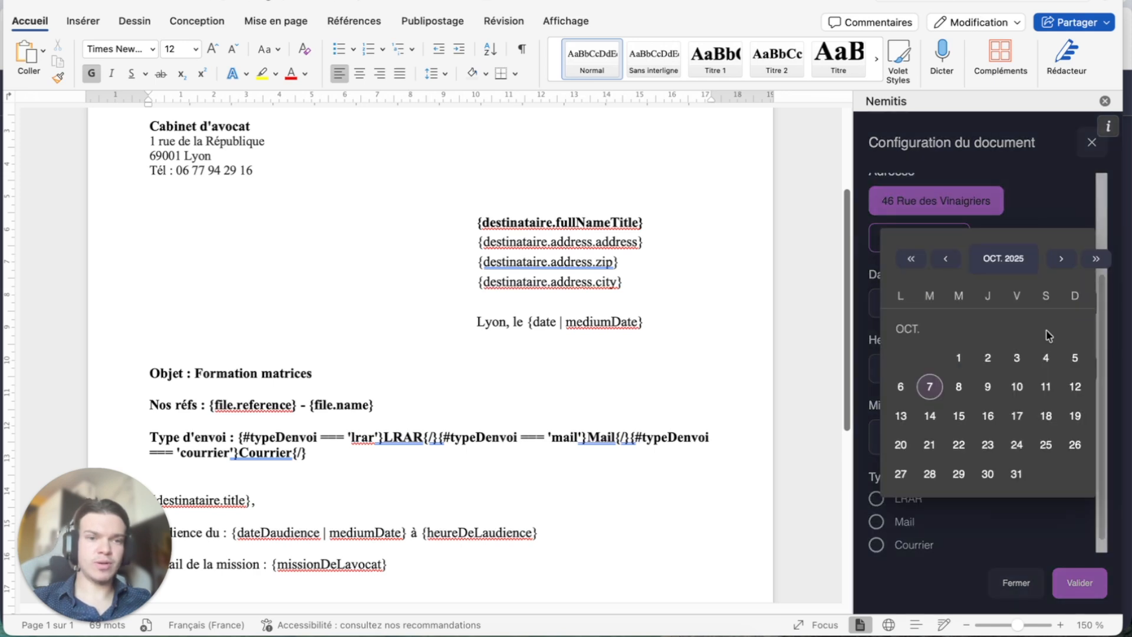
pyautogui.click(1016, 415)
pyautogui.click(997, 368)
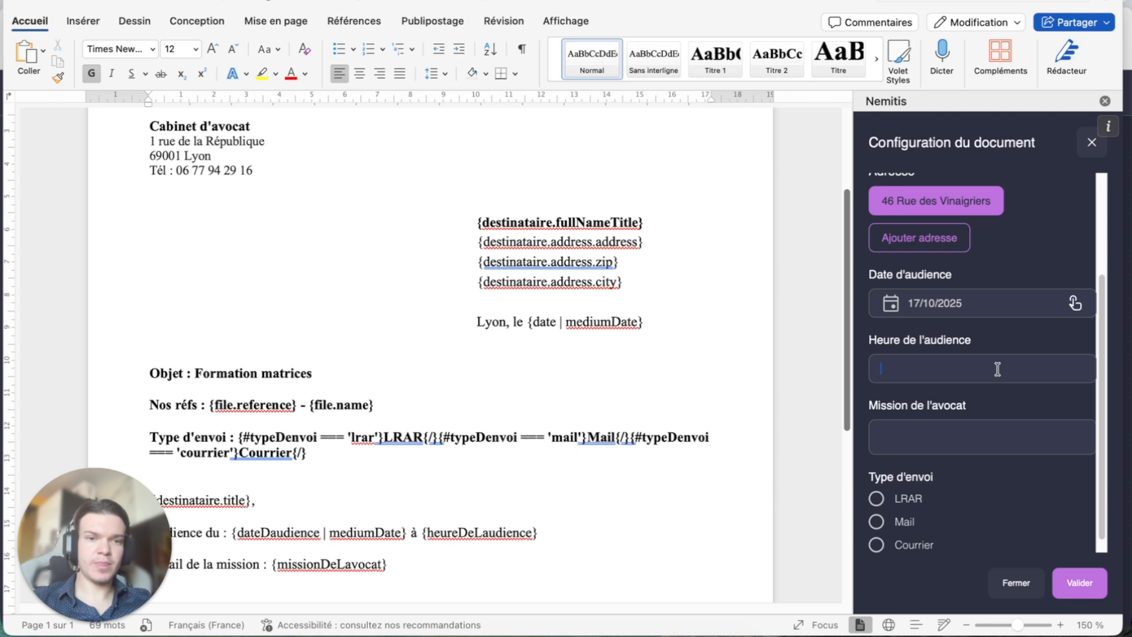
pyautogui.write('14h')
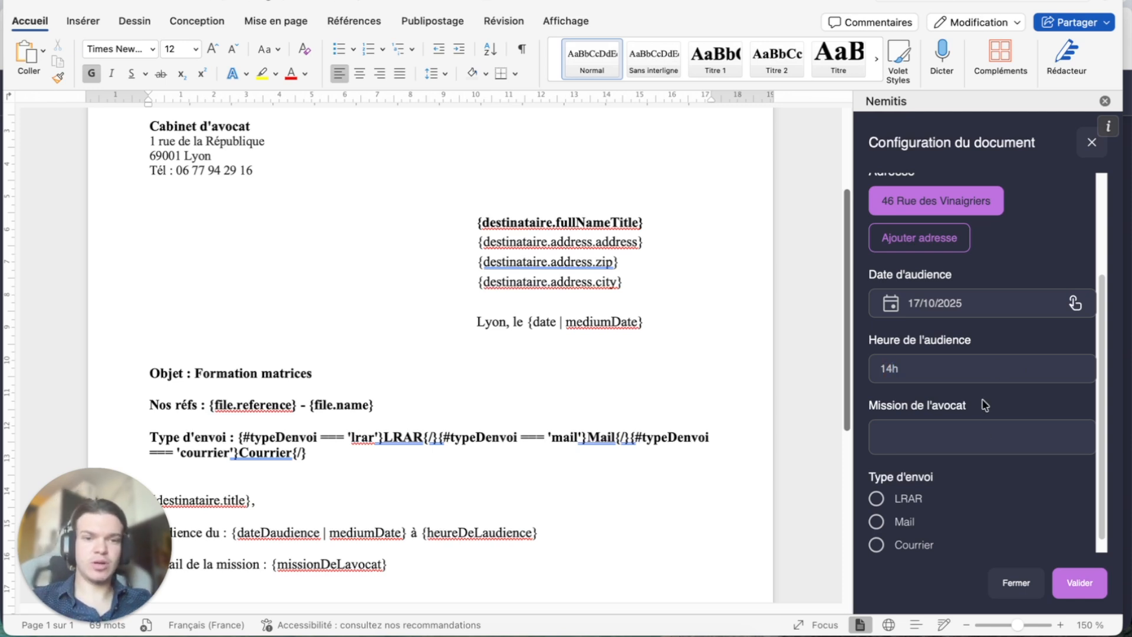
# Set Mission de l'avocat to "Défendre son client" and Type d'envoi to Mail, and validate the configuration
pyautogui.scroll(-1, 967, 406)
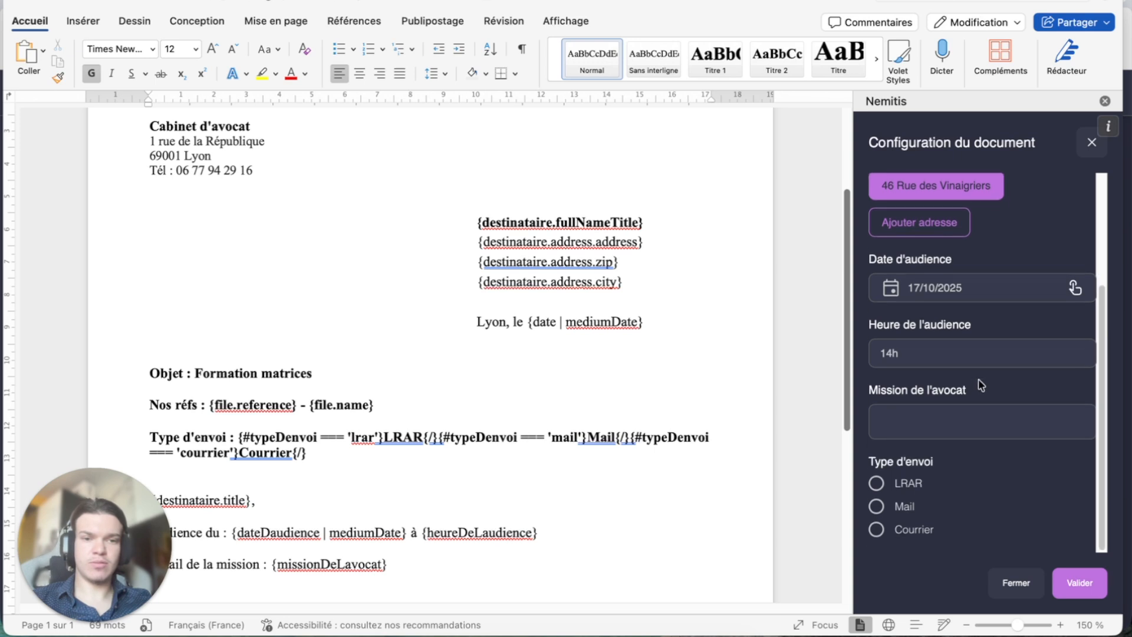
pyautogui.press('Tab')
pyautogui.write('D')
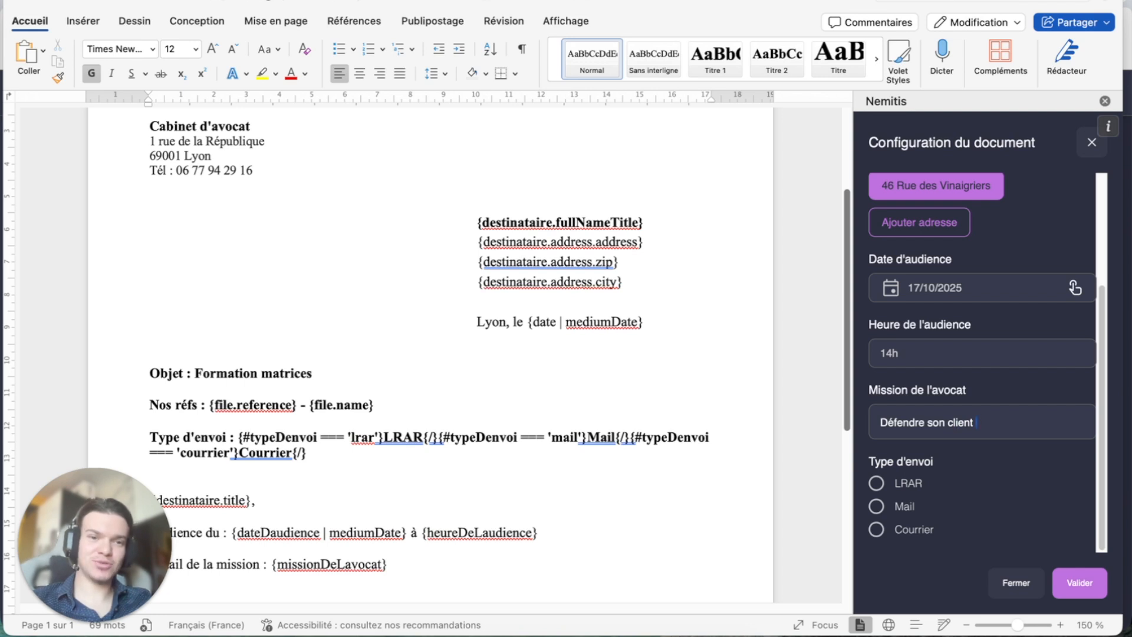
pyautogui.click(877, 507)
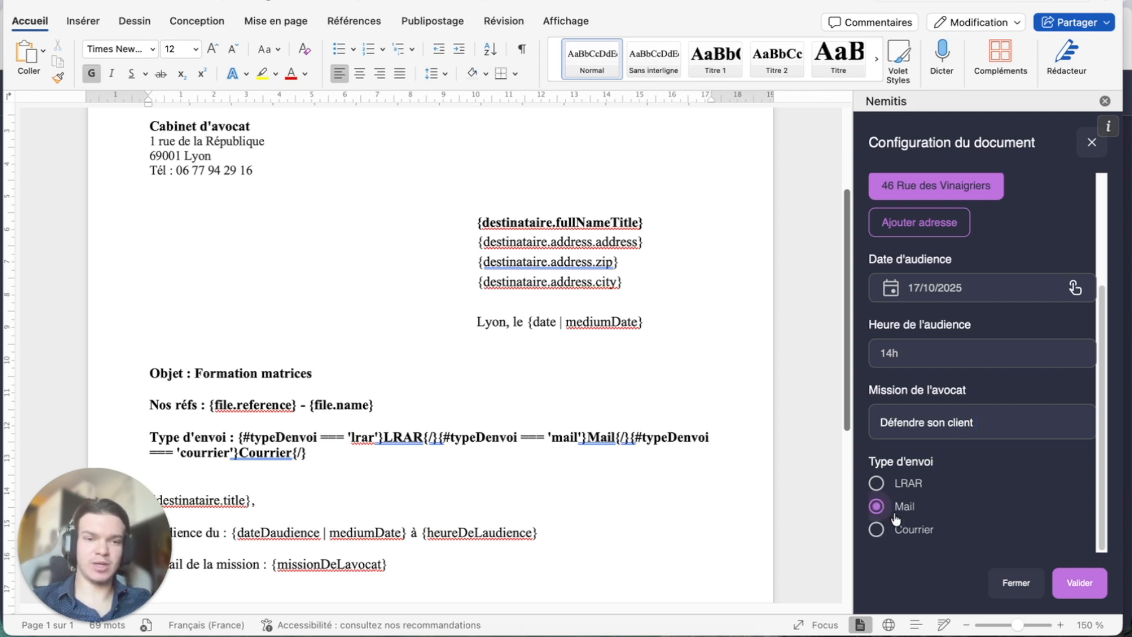
pyautogui.click(1071, 585)
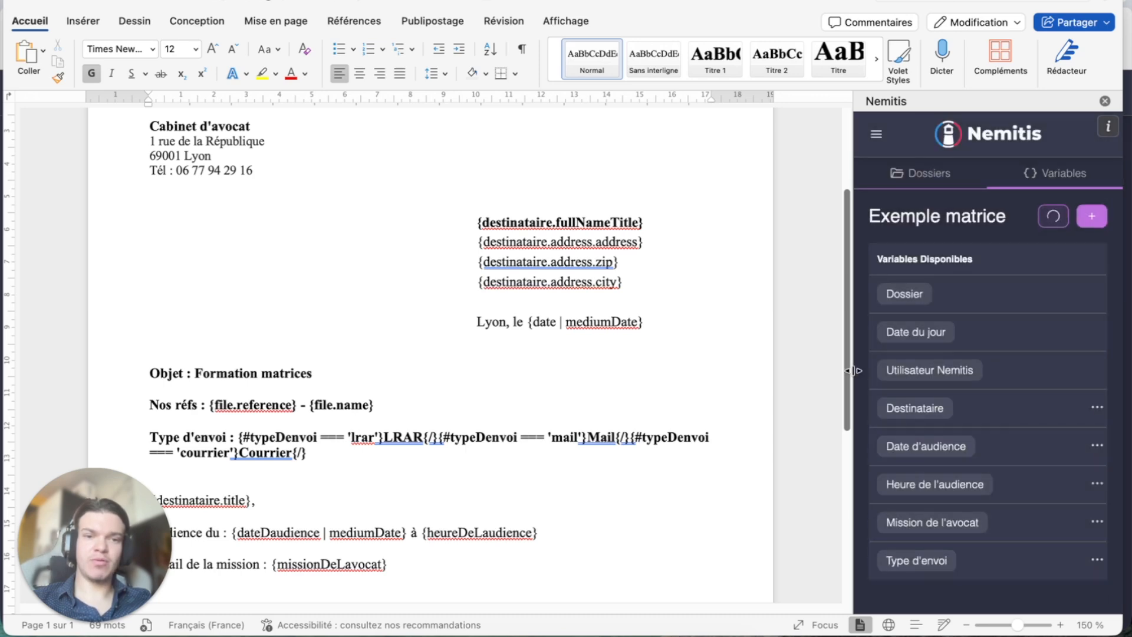
# Widen the Nemitis pane and check the filled-in variables in the preview: recipient block, date, references, Type d'envoi, salutation, hearing and mission
pyautogui.moveTo(854, 370); pyautogui.dragTo(536, 407)
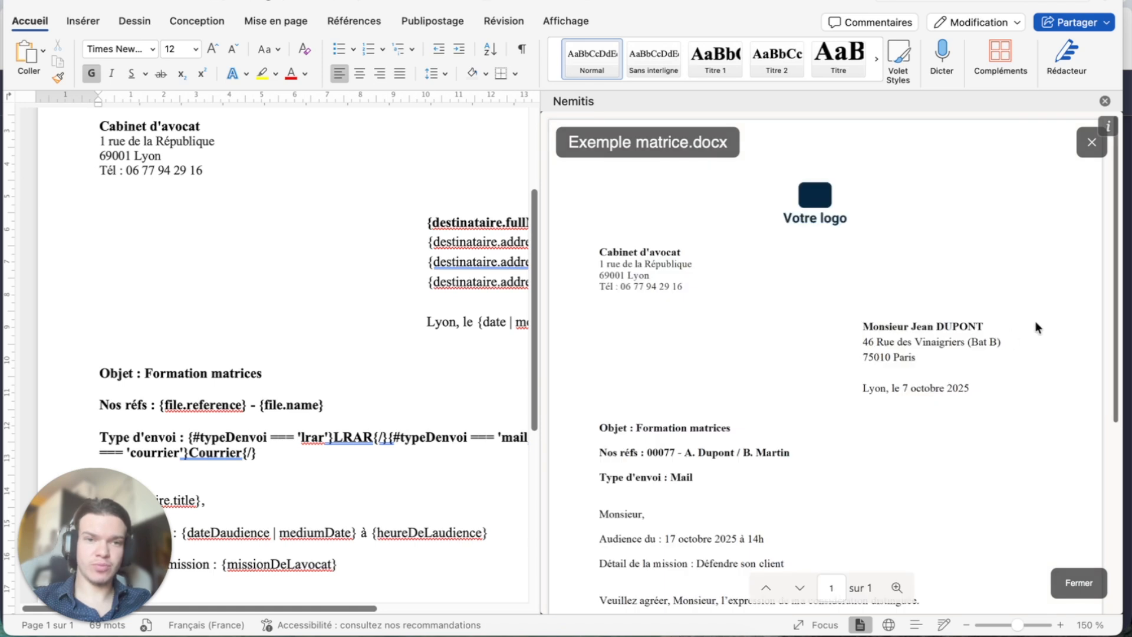
pyautogui.scroll(-5, 1036, 321)
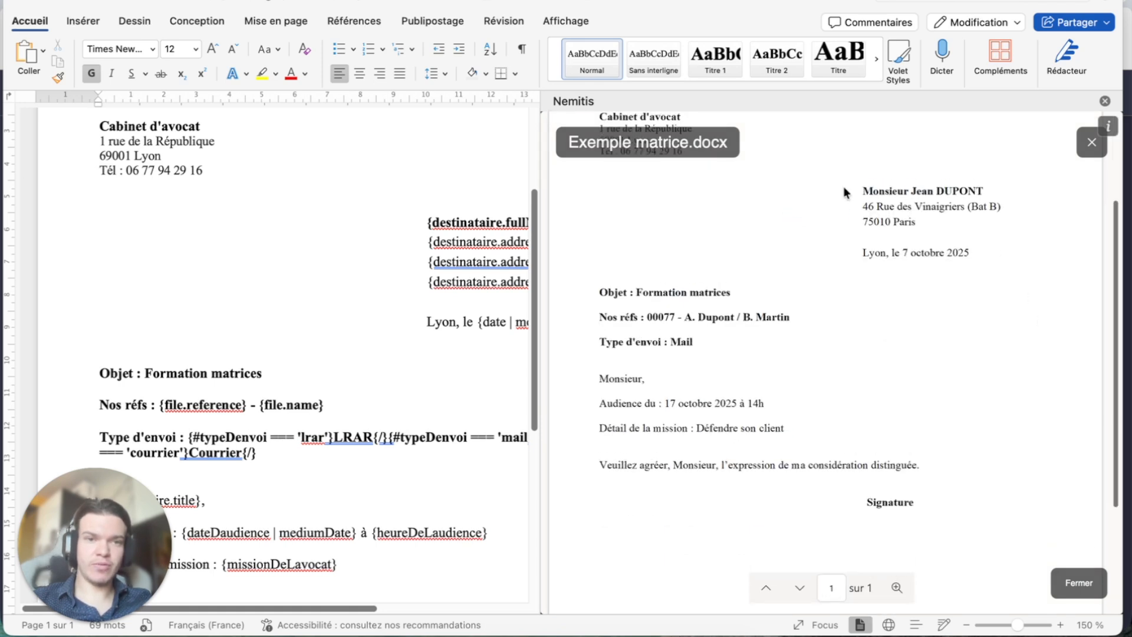
pyautogui.moveTo(861, 192); pyautogui.dragTo(994, 198)
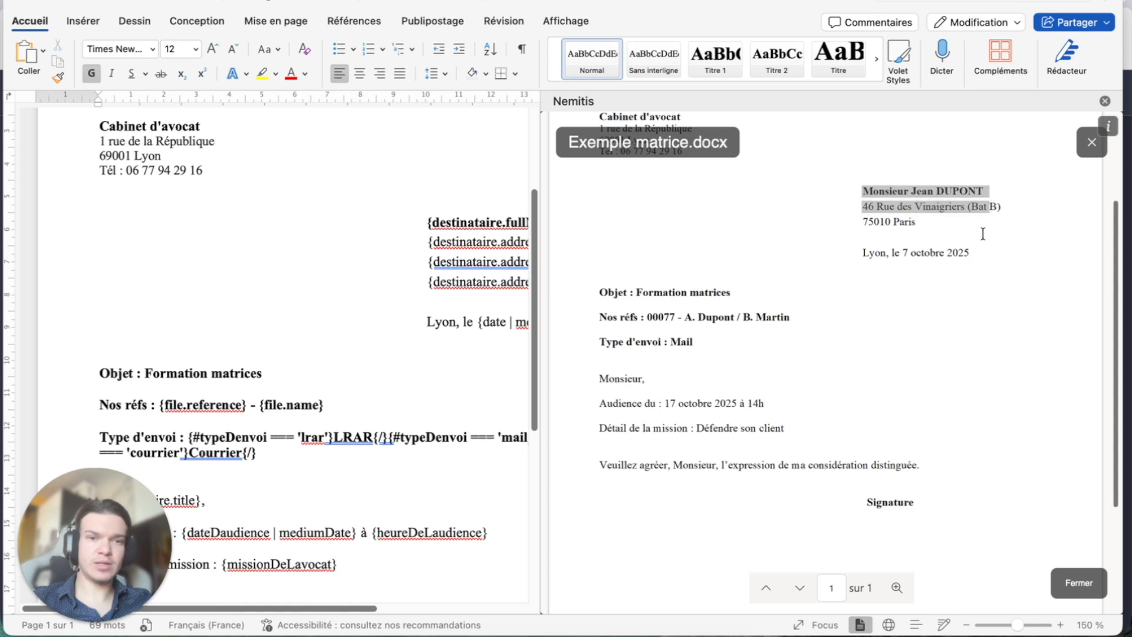
pyautogui.click(905, 223)
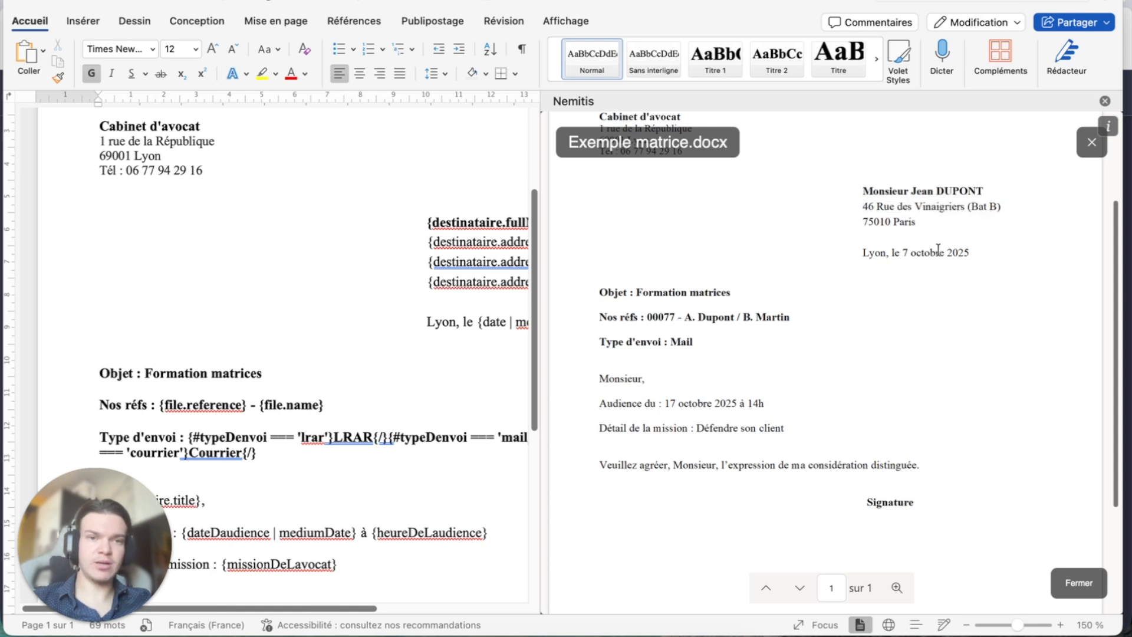
pyautogui.moveTo(914, 252); pyautogui.dragTo(952, 255)
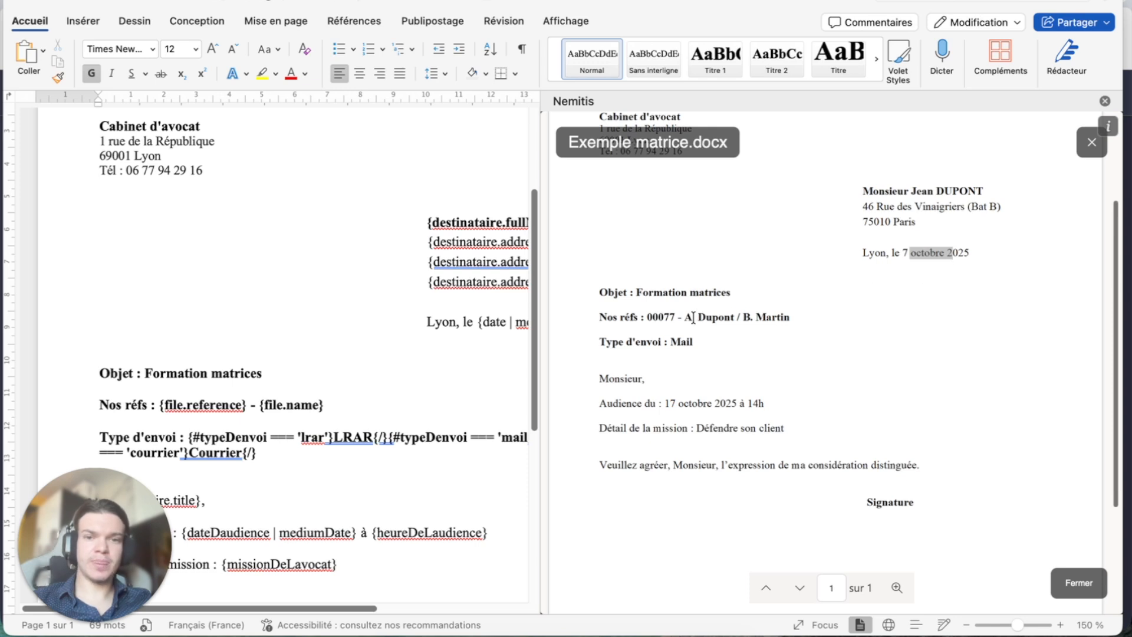
pyautogui.moveTo(659, 319); pyautogui.dragTo(770, 313)
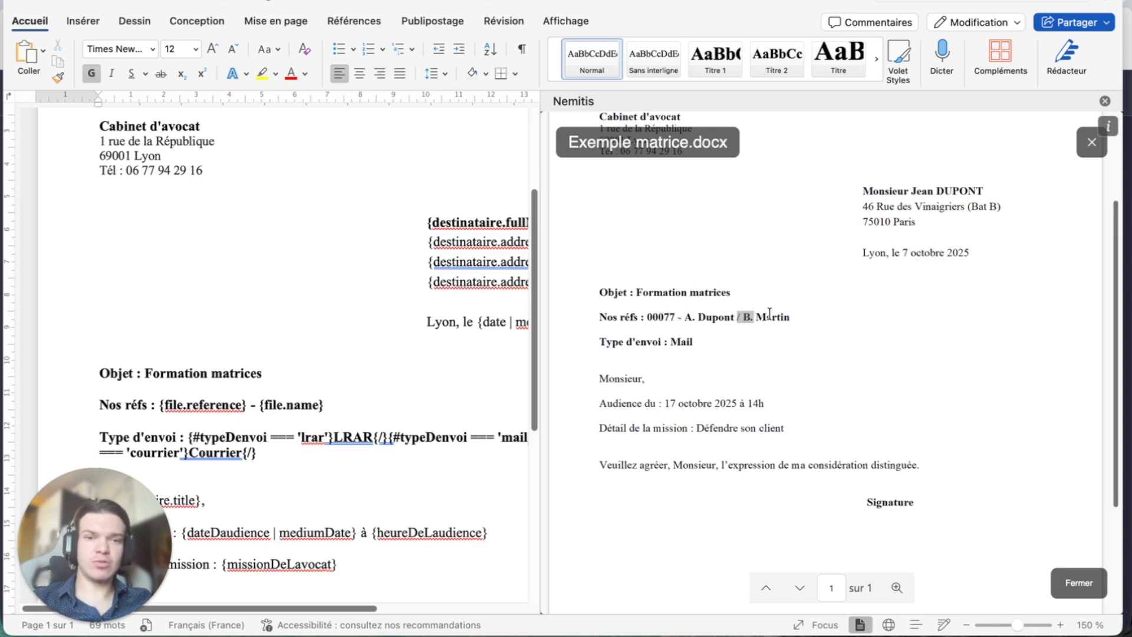
pyautogui.moveTo(671, 342); pyautogui.dragTo(729, 350)
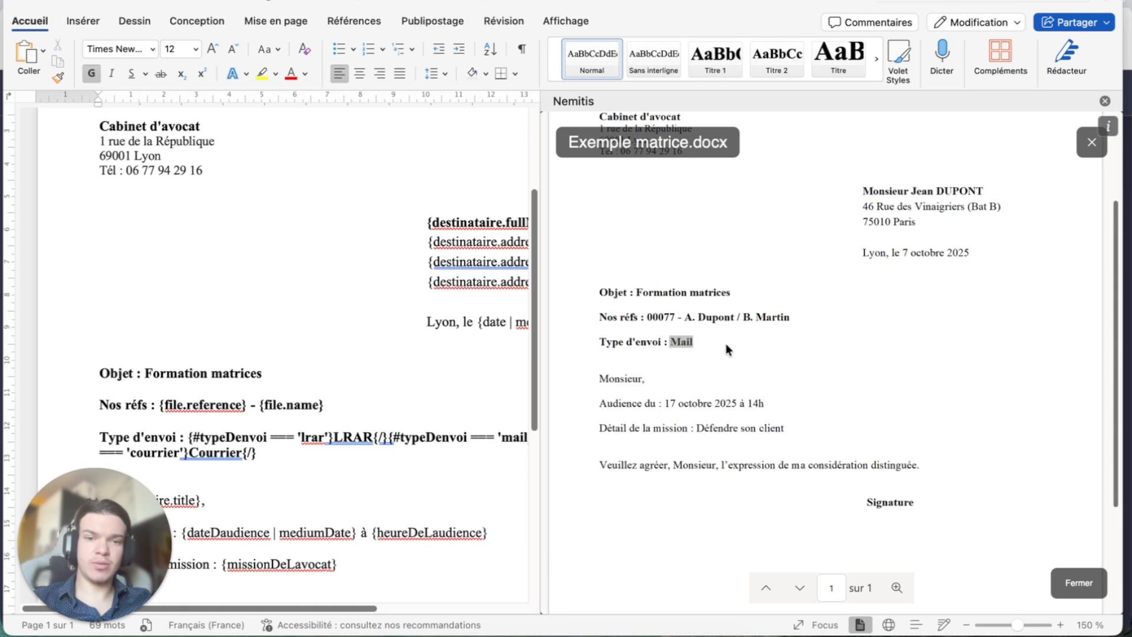
pyautogui.moveTo(617, 379); pyautogui.dragTo(652, 380)
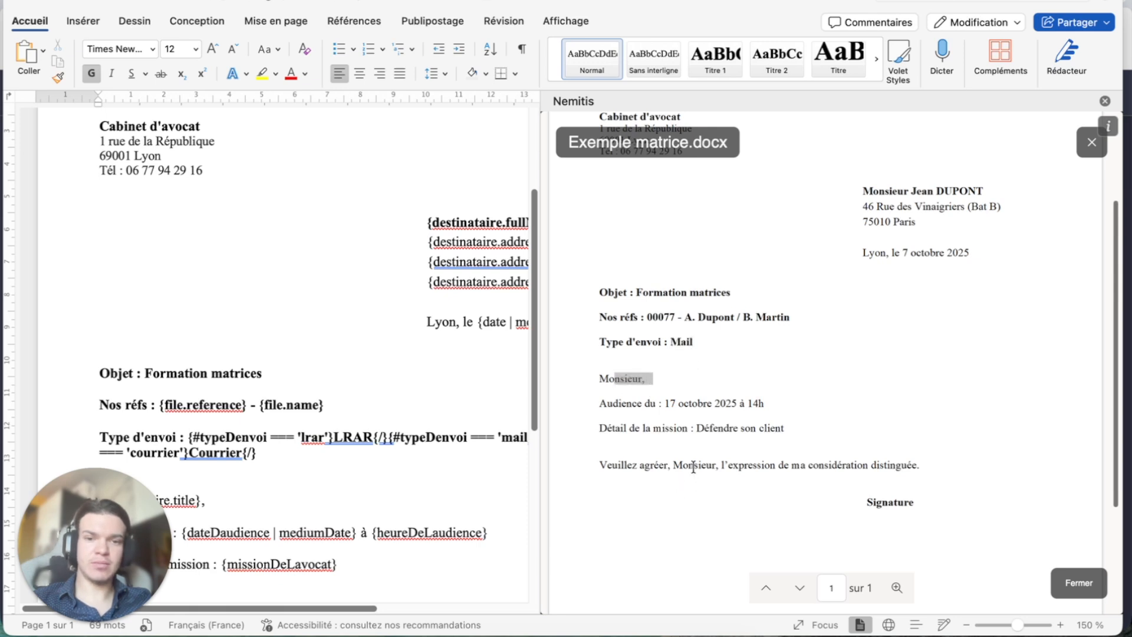
pyautogui.moveTo(693, 467); pyautogui.dragTo(714, 467)
pyautogui.moveTo(709, 427); pyautogui.dragTo(788, 427)
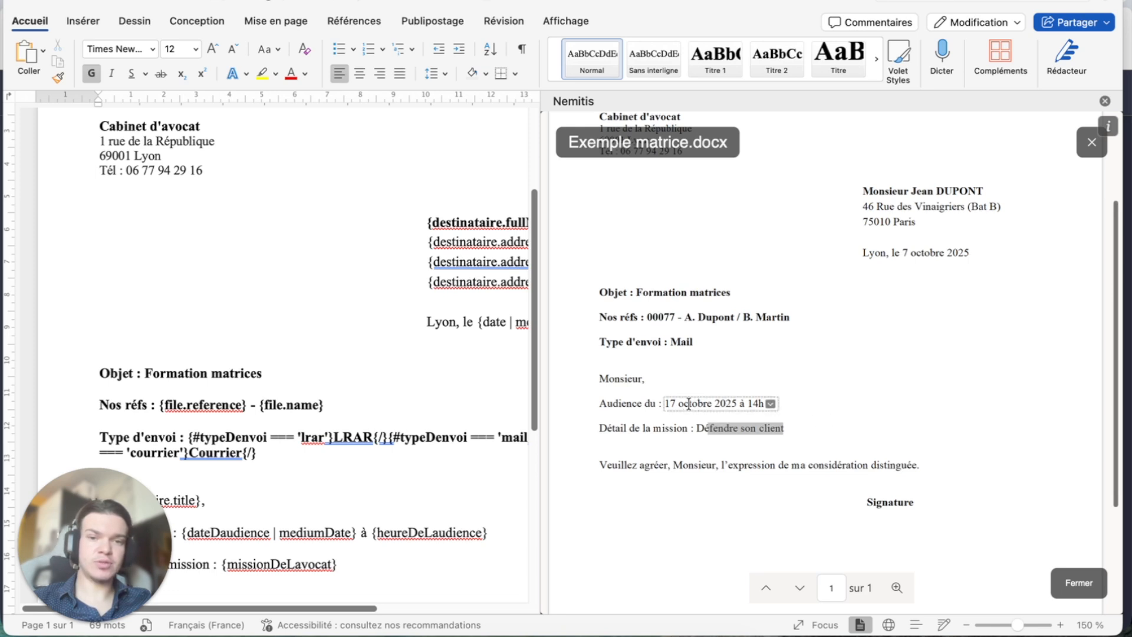
pyautogui.moveTo(683, 404); pyautogui.dragTo(712, 405)
pyautogui.click(814, 389)
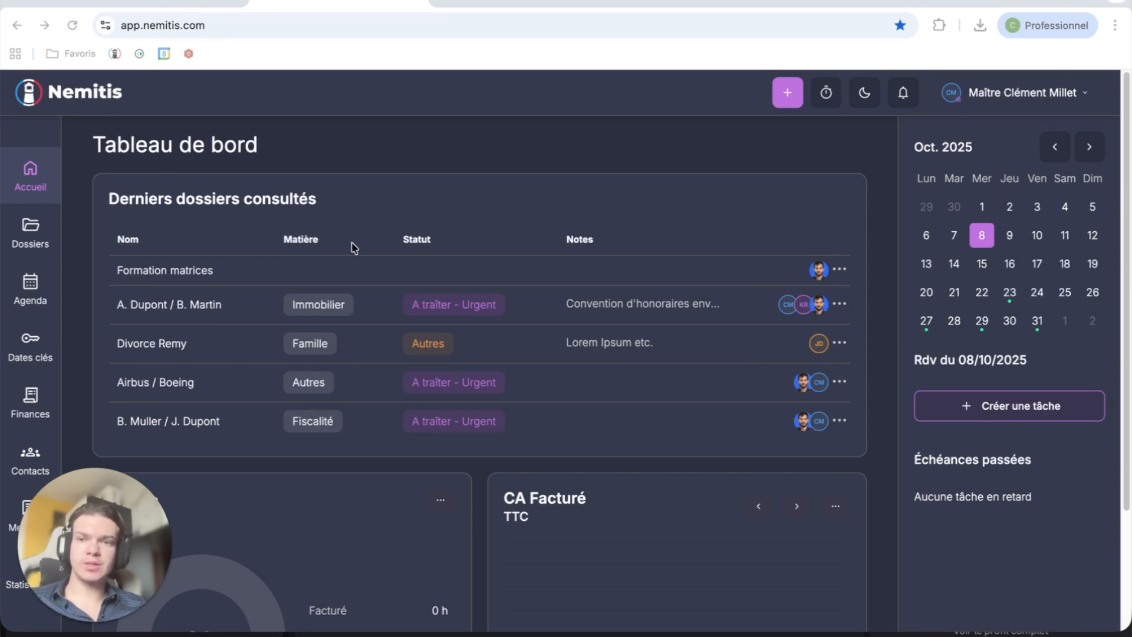
# In the Nemitis web app, start a new document in the dossier "Formation matrices" from the Lettres template Exemple matrice.docx
pyautogui.click(211, 282)
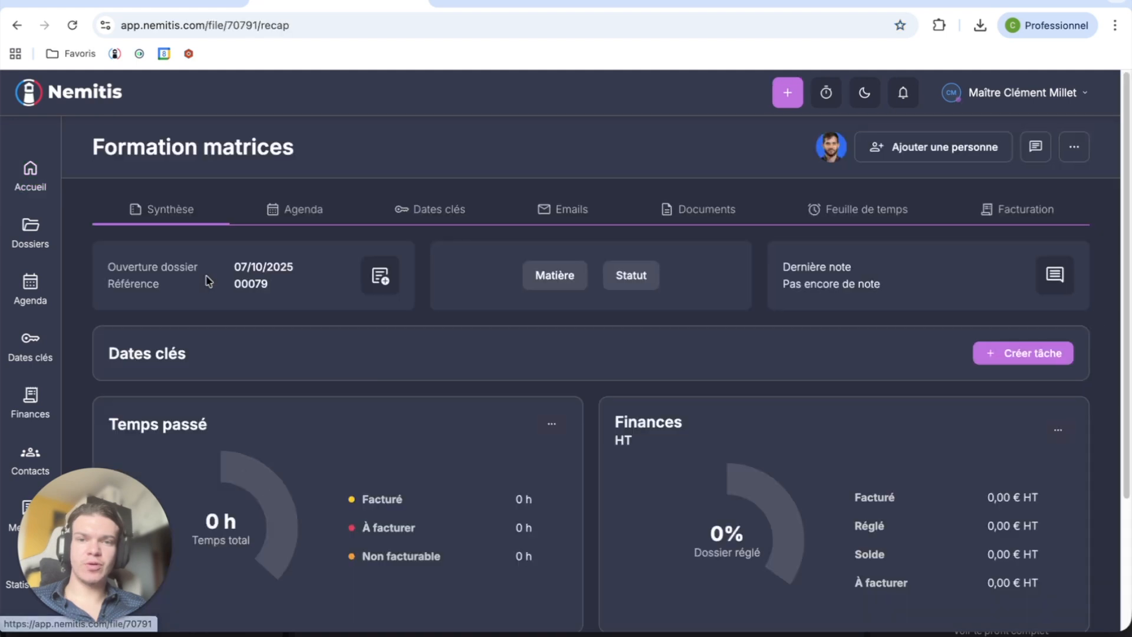
pyautogui.click(707, 219)
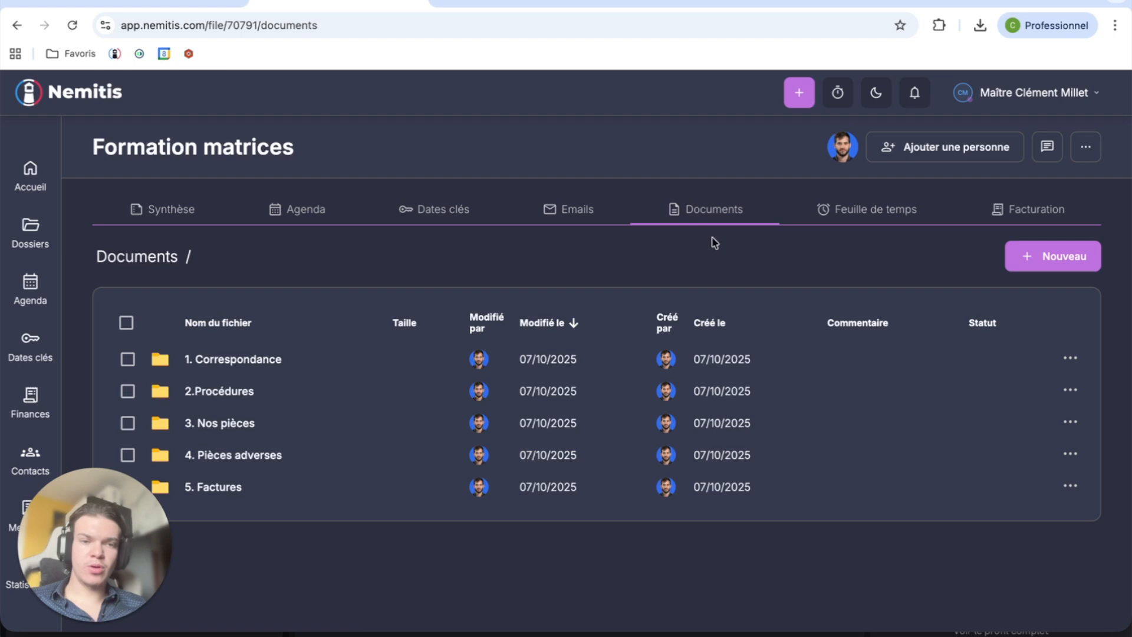
pyautogui.click(1025, 263)
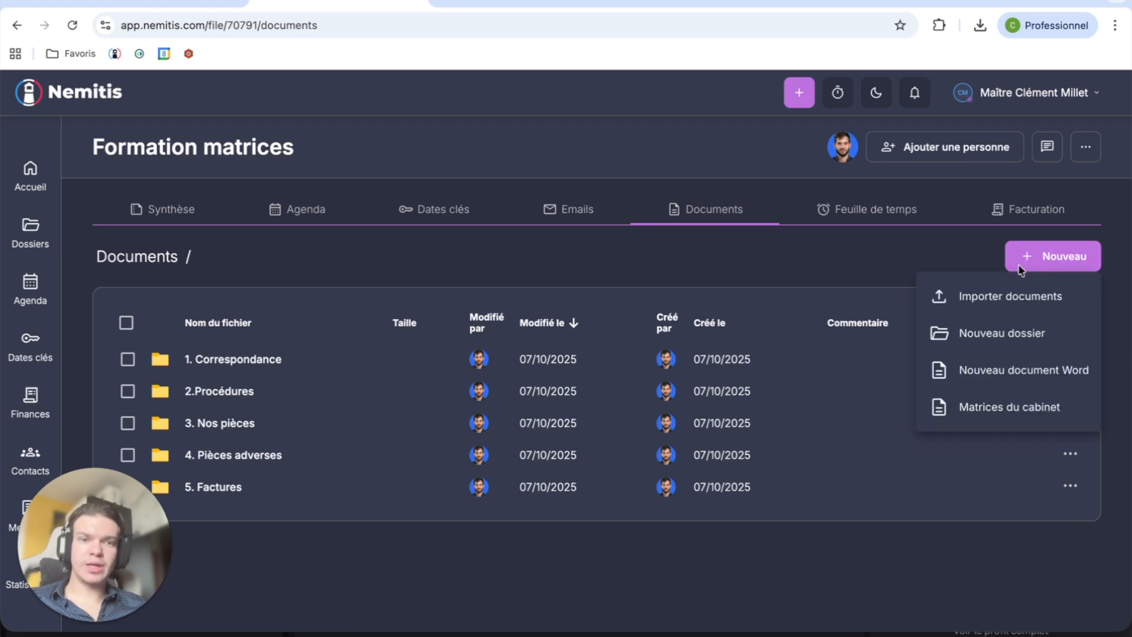
pyautogui.click(998, 407)
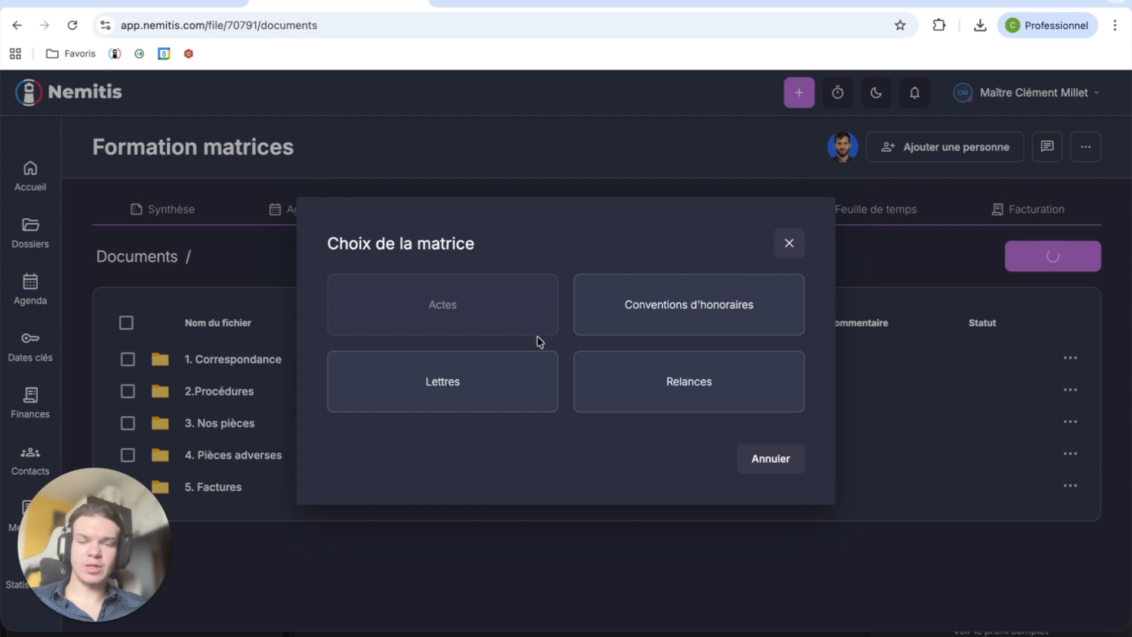
pyautogui.click(503, 374)
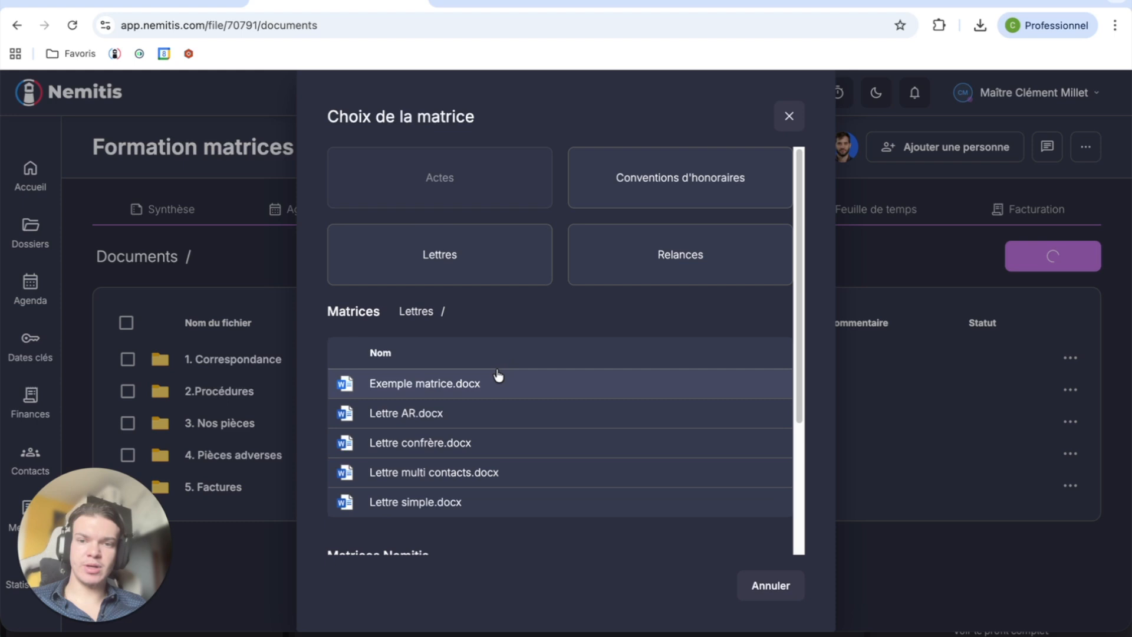
pyautogui.click(462, 383)
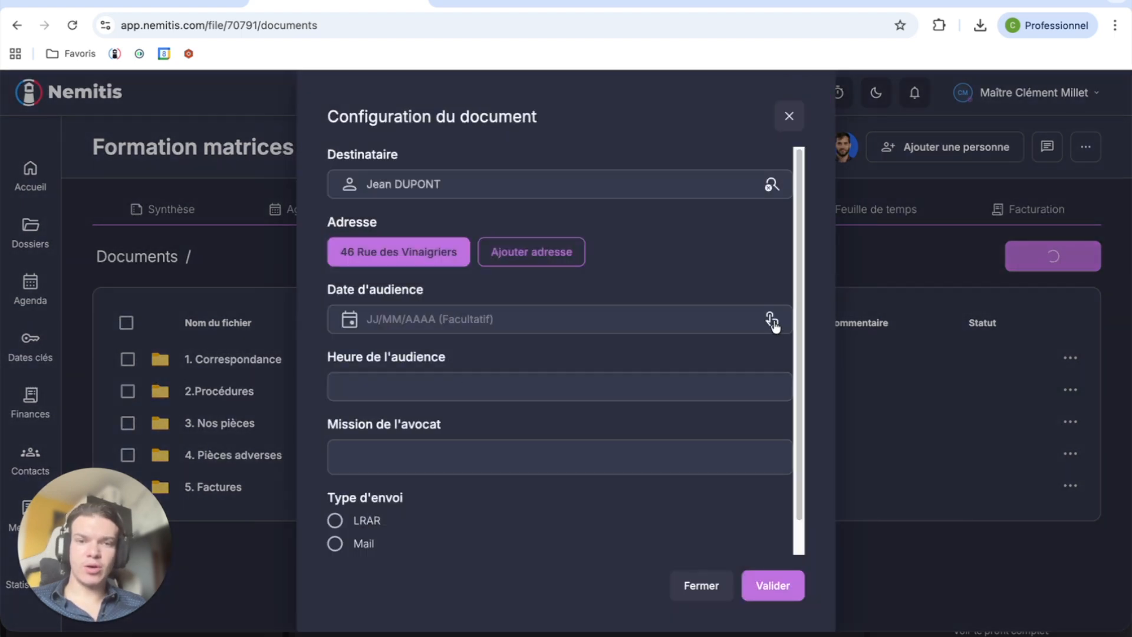
# Set the new document's Date d'audience to 11/10/2025 and its Heure de l'audience to 15h
pyautogui.click(773, 322)
pyautogui.click(665, 351)
pyautogui.click(578, 384)
pyautogui.write('15h')
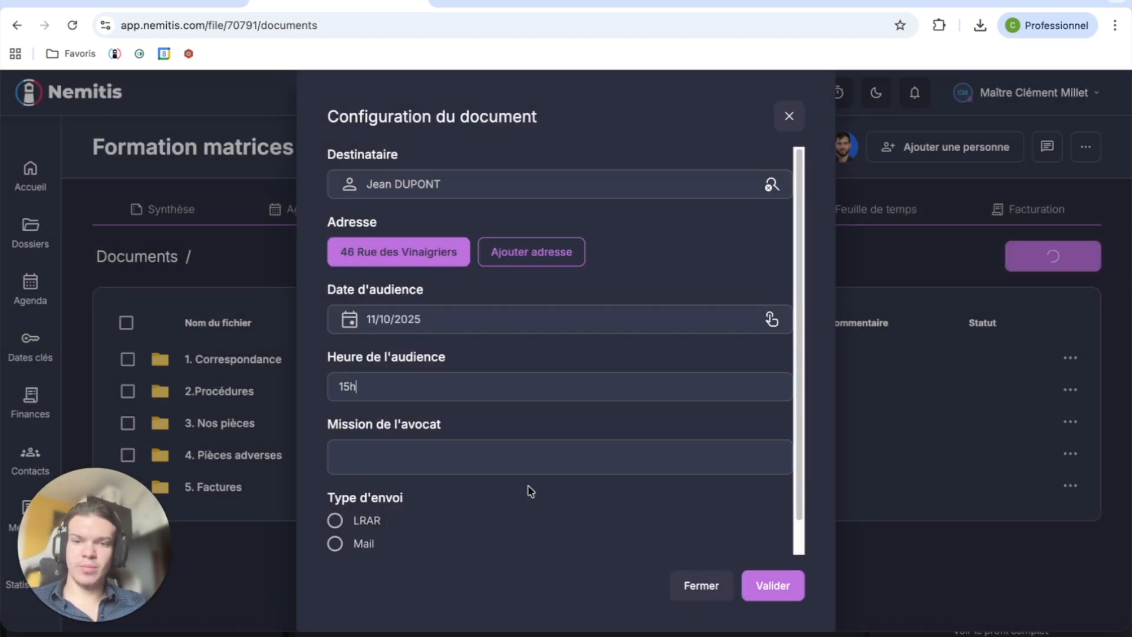
# Enter "effectuer la mission" as Mission de l'avocat, choose LRAR as Type d'envoi, and generate the document
pyautogui.click(548, 456)
pyautogui.write('effectuer la mission')
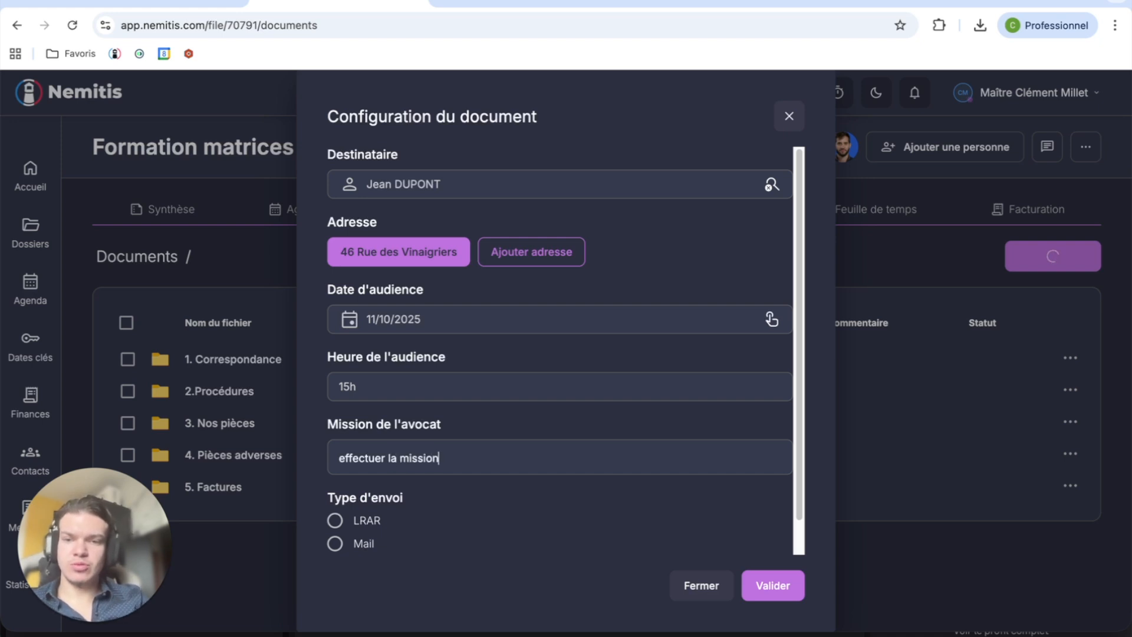
pyautogui.click(335, 521)
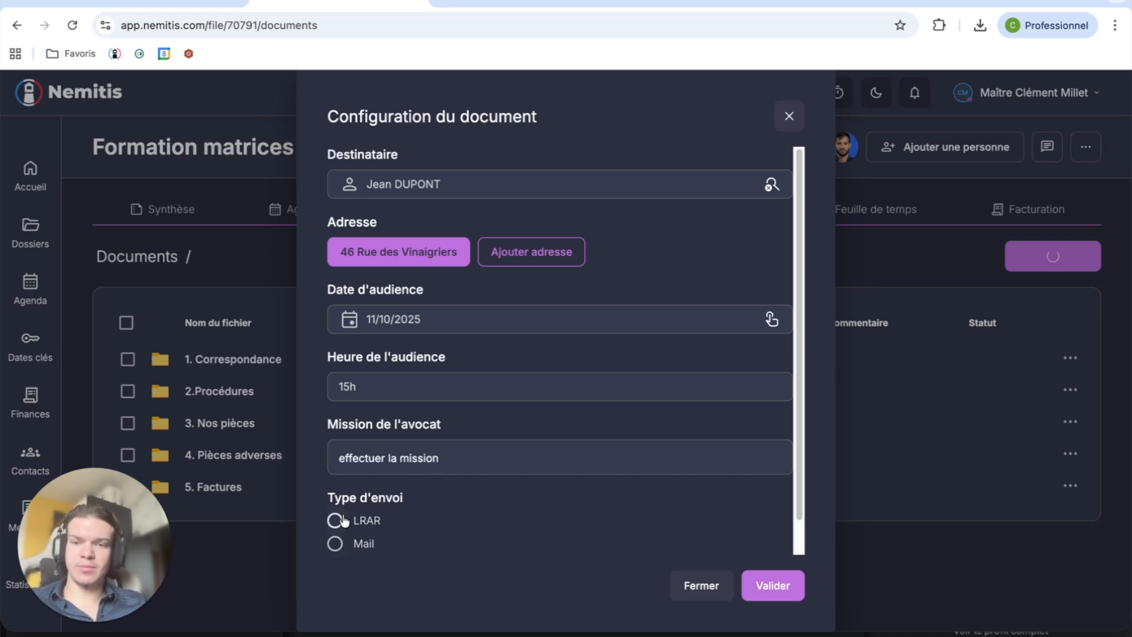
pyautogui.click(756, 579)
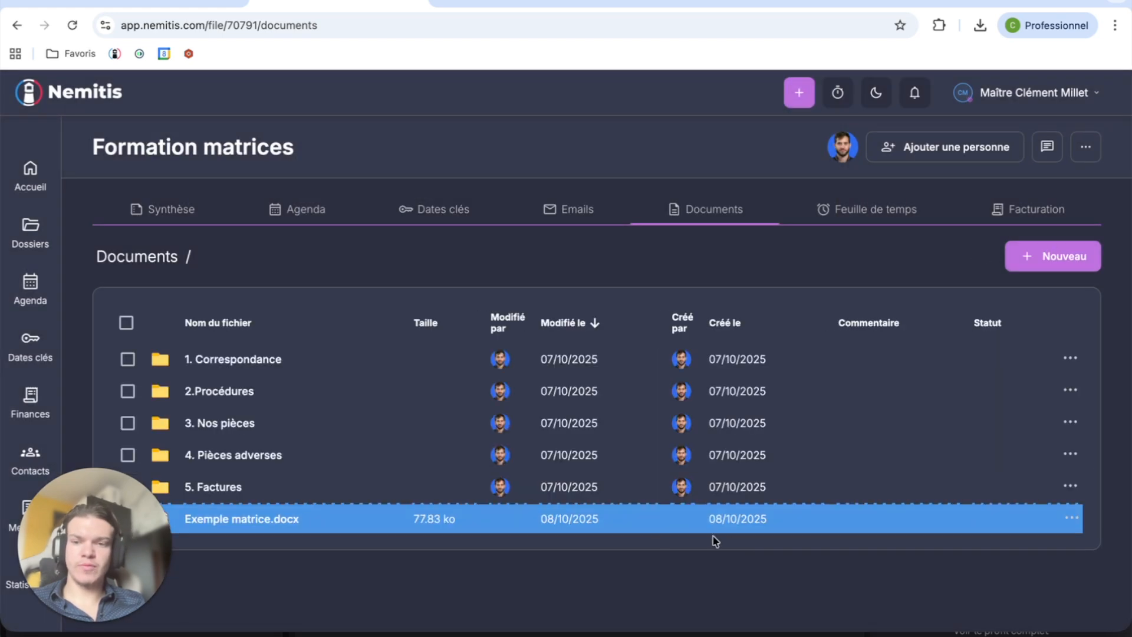
# Open the generated Exemple matrice.docx in Word, close the Nemitis pane, and review the letter from the recipient block to the closing formula
pyautogui.click(238, 520)
pyautogui.click(1099, 610)
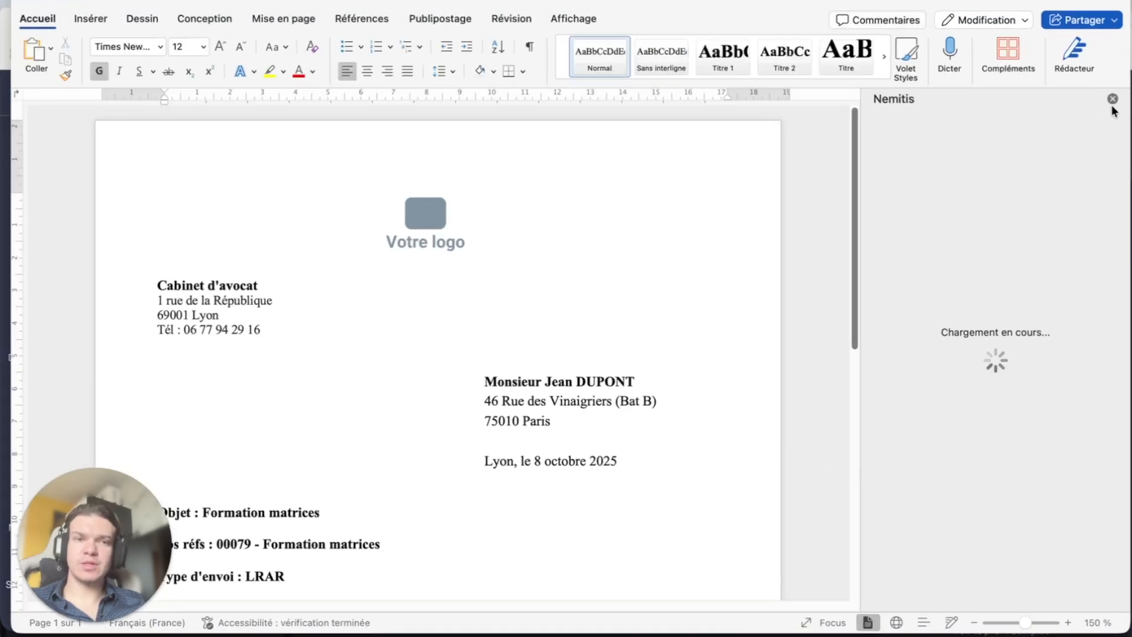
pyautogui.click(1113, 100)
pyautogui.scroll(-3, 787, 297)
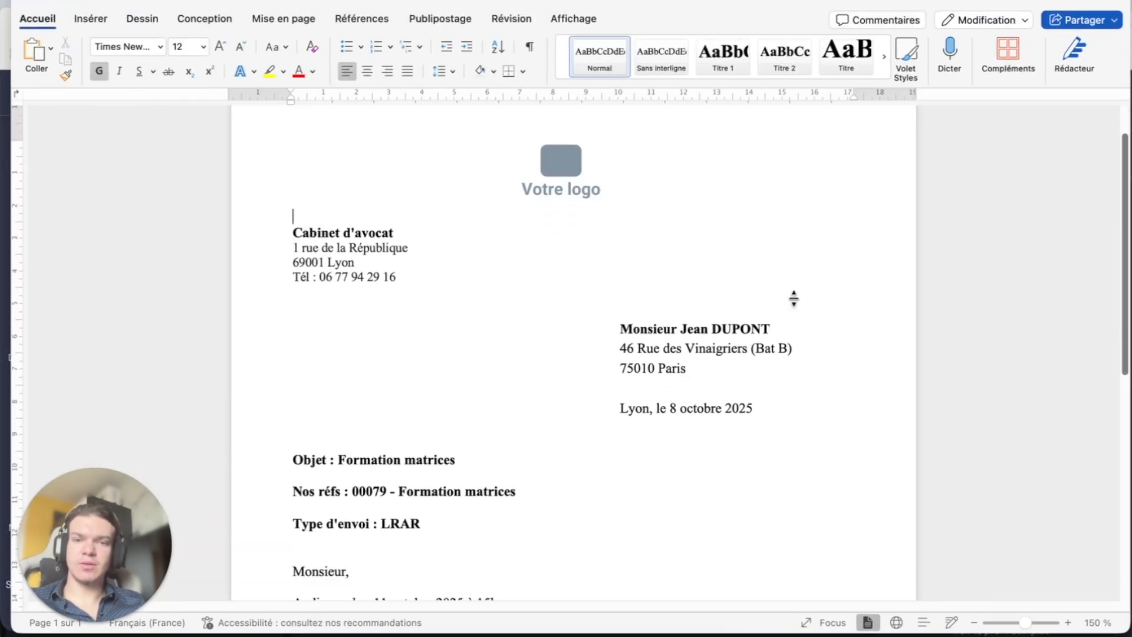
pyautogui.scroll(-4, 820, 296)
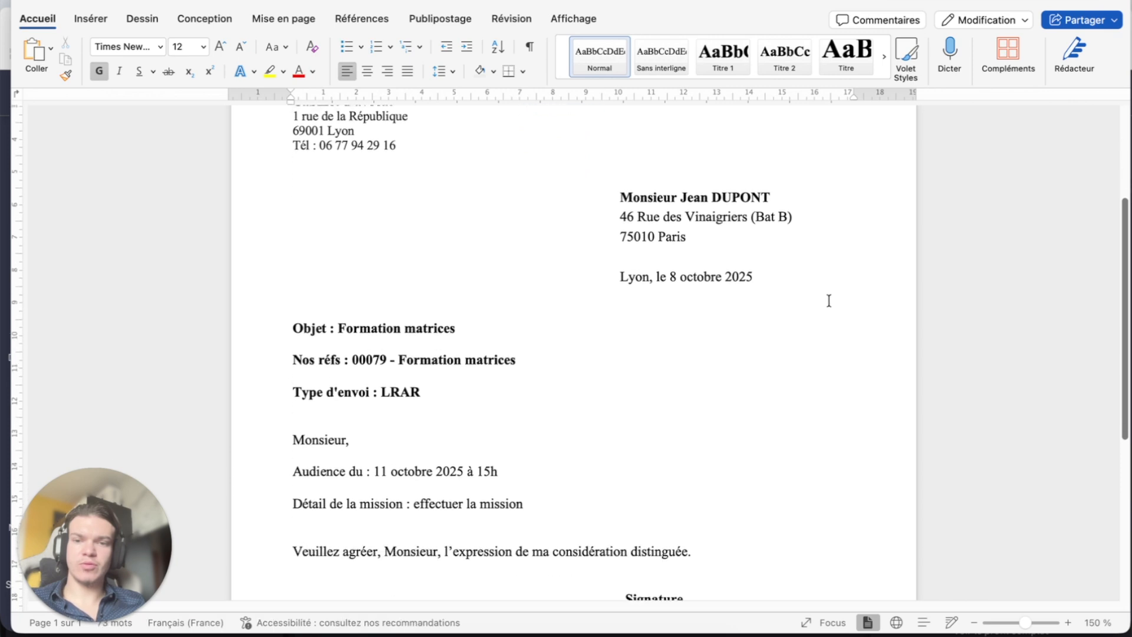
pyautogui.scroll(-1, 657, 201)
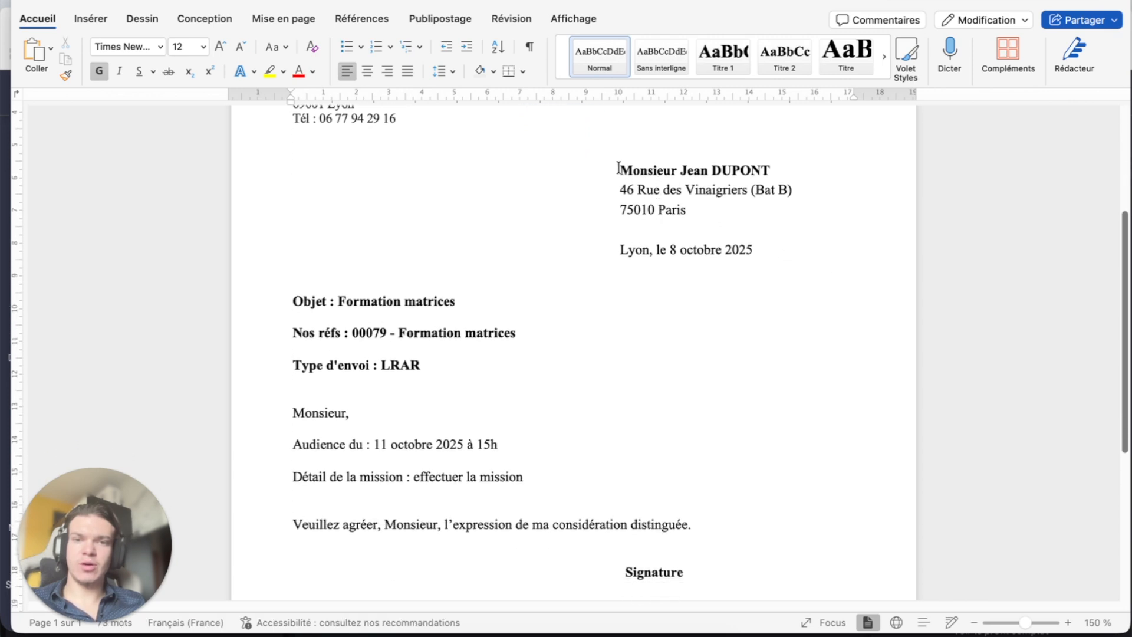
pyautogui.moveTo(620, 170); pyautogui.dragTo(704, 527)
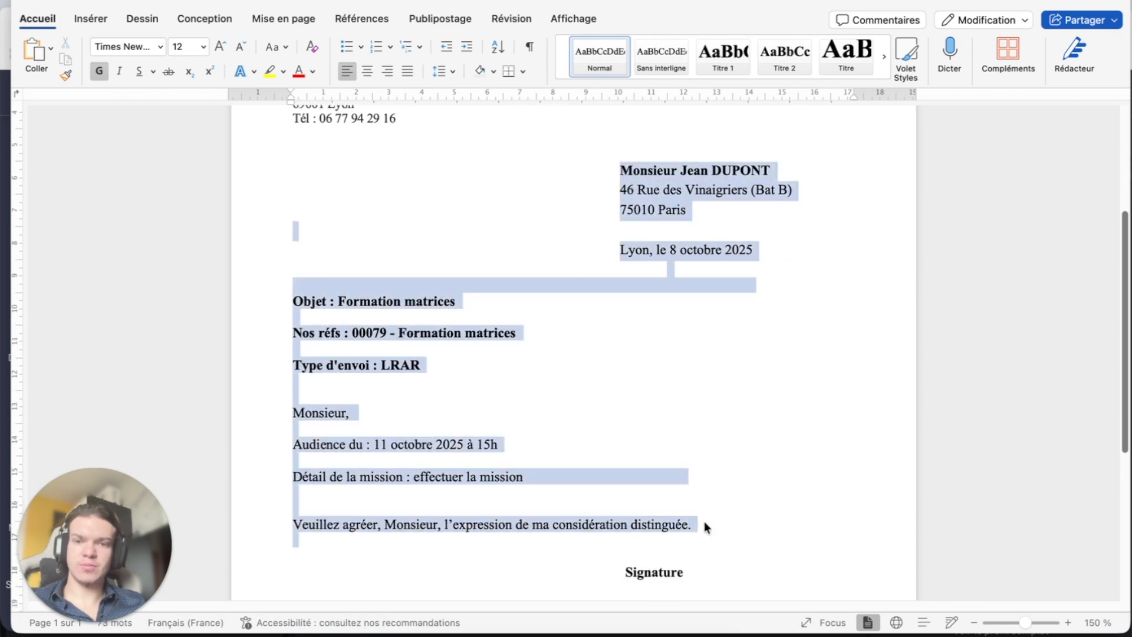